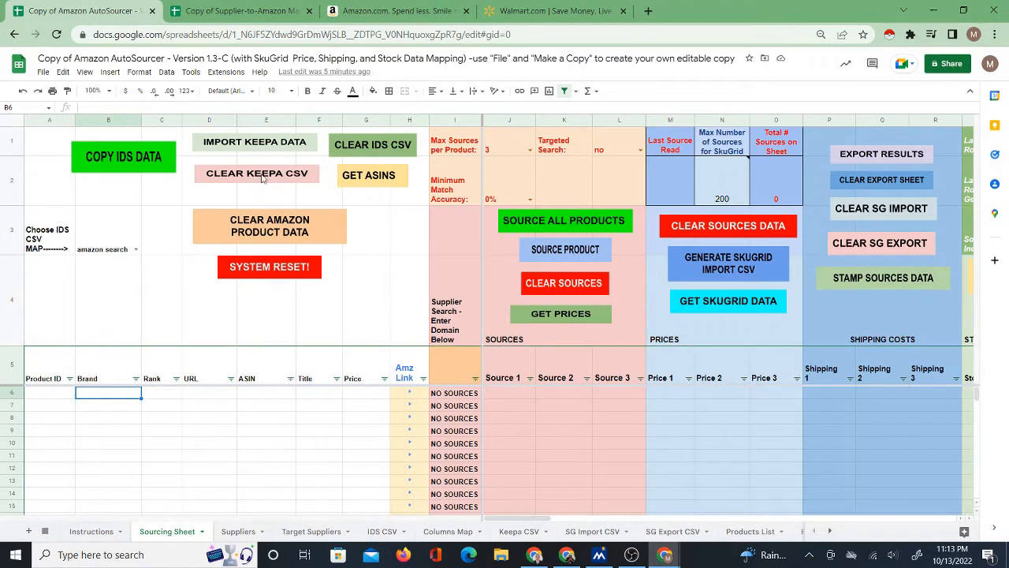
# Review the Supplier-to-Amazon Matcher workbook, plus the Columns Map and Sourcing Sheet of the Amazon AutoSourcer workbook.
pyautogui.click(245, 10)
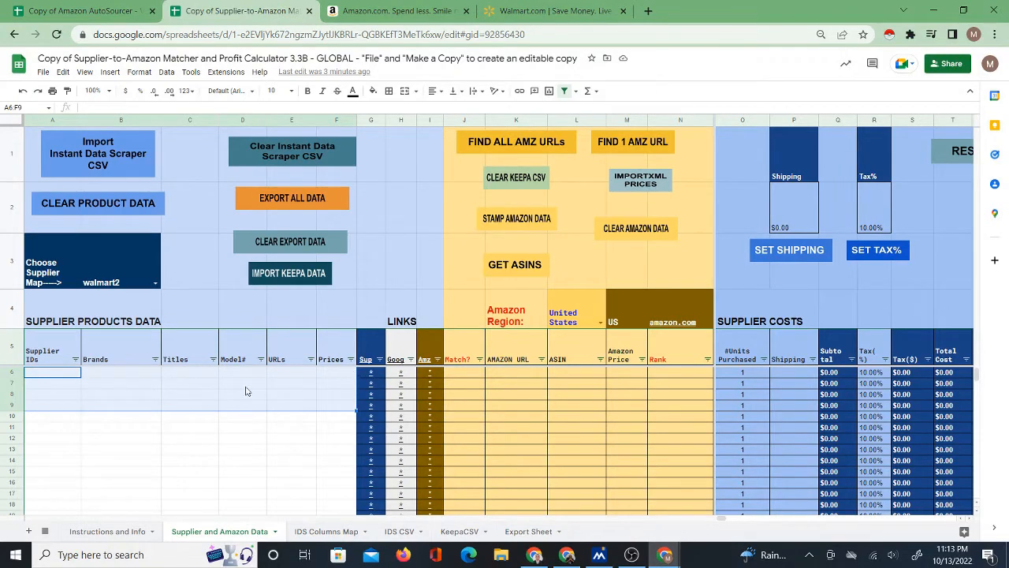
pyautogui.click(65, 377)
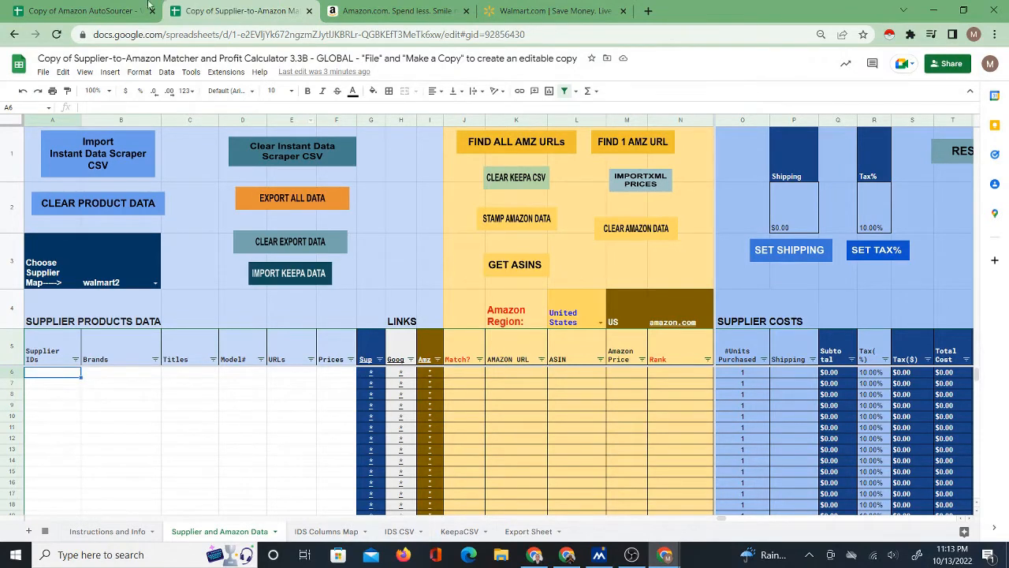
pyautogui.click(107, 9)
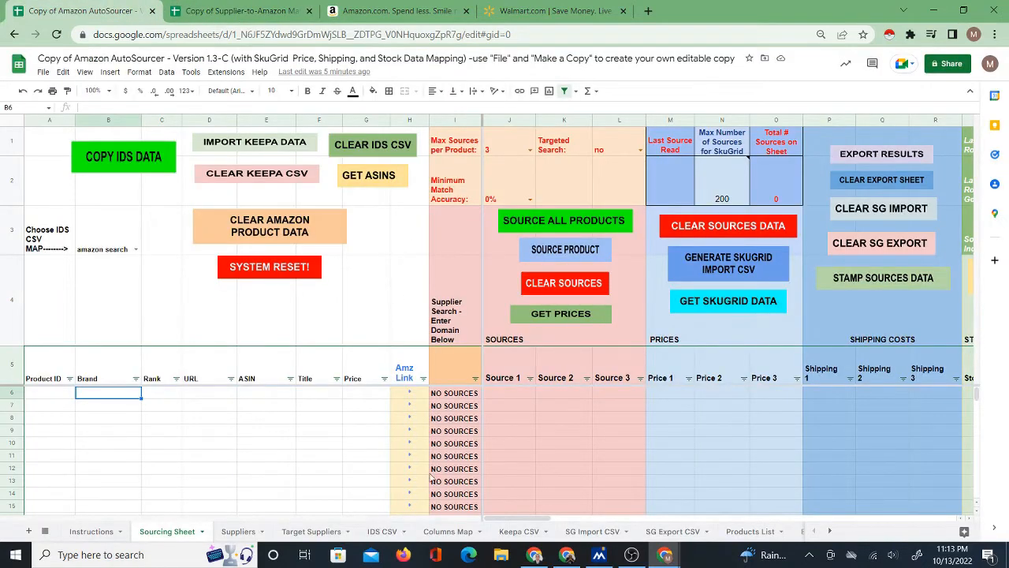
pyautogui.click(446, 532)
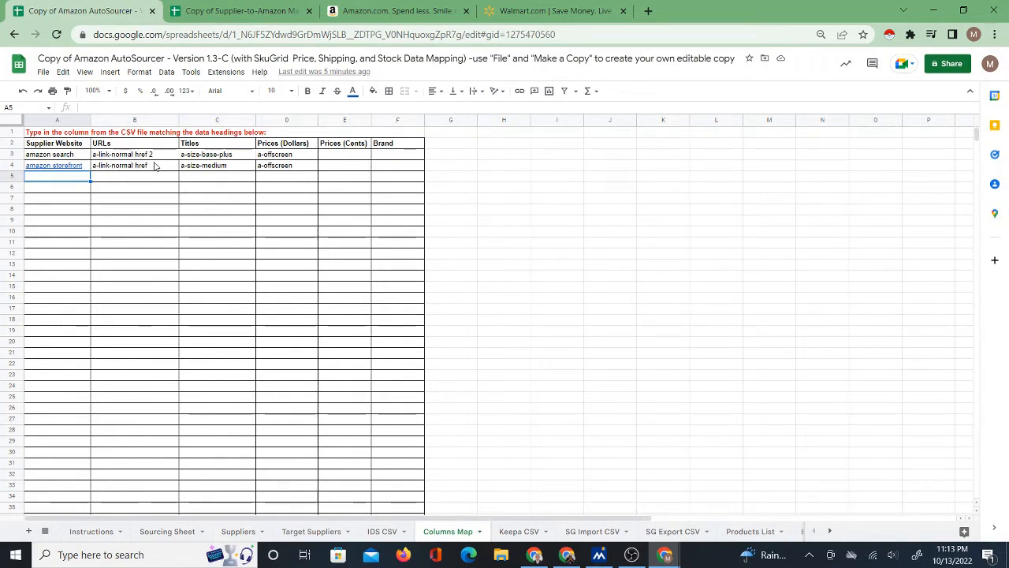
pyautogui.click(165, 531)
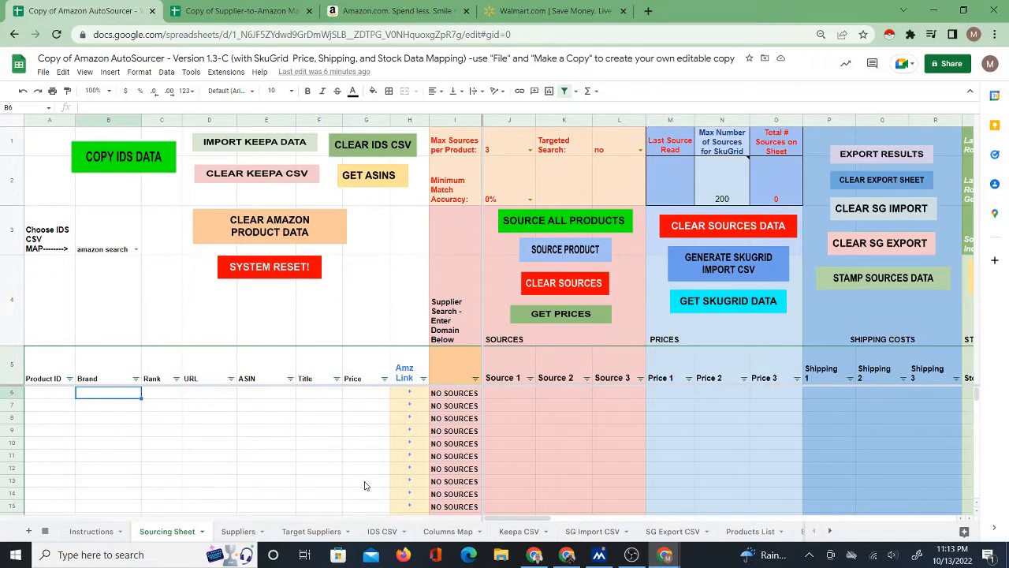
pyautogui.click(448, 530)
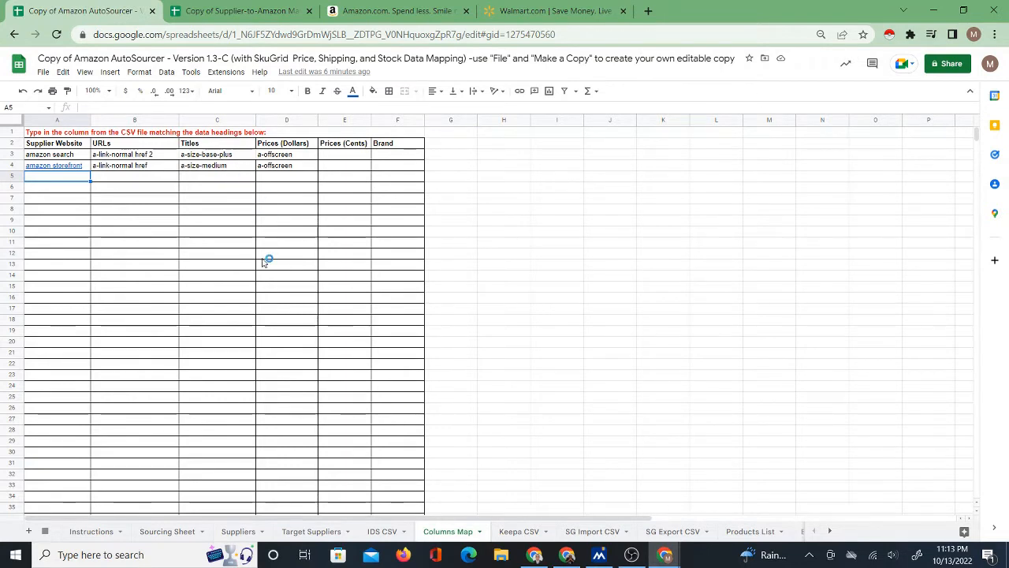
pyautogui.click(158, 532)
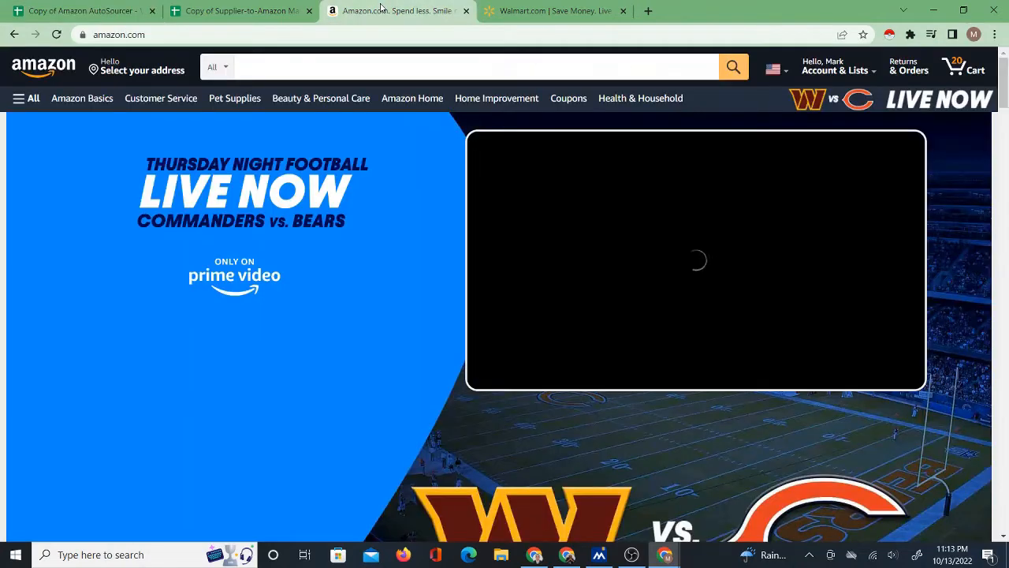
# Search Amazon for "chairs".
pyautogui.click(381, 9)
pyautogui.click(288, 71)
pyautogui.write('ch')
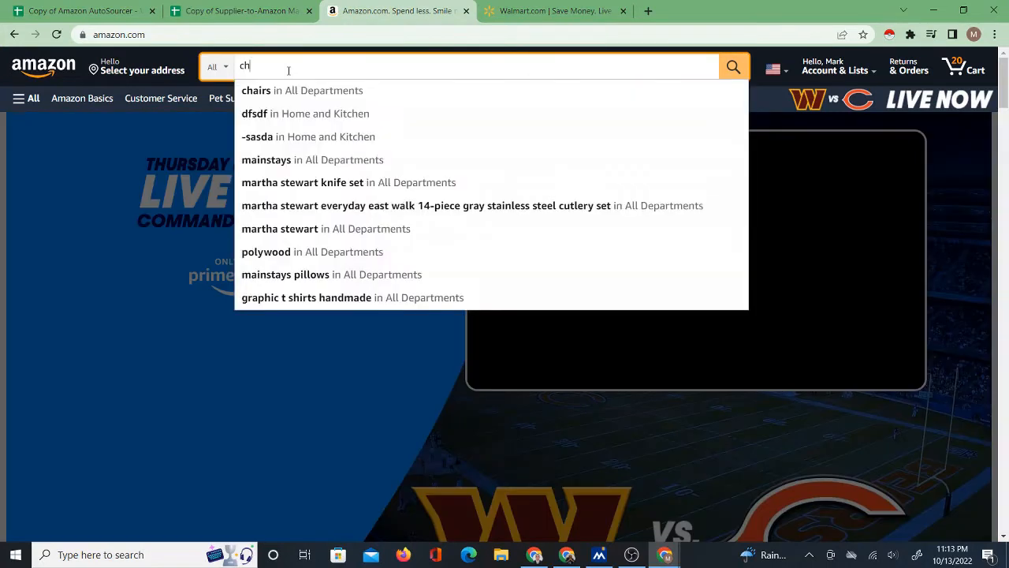
pyautogui.write('airs')
pyautogui.press('Return')
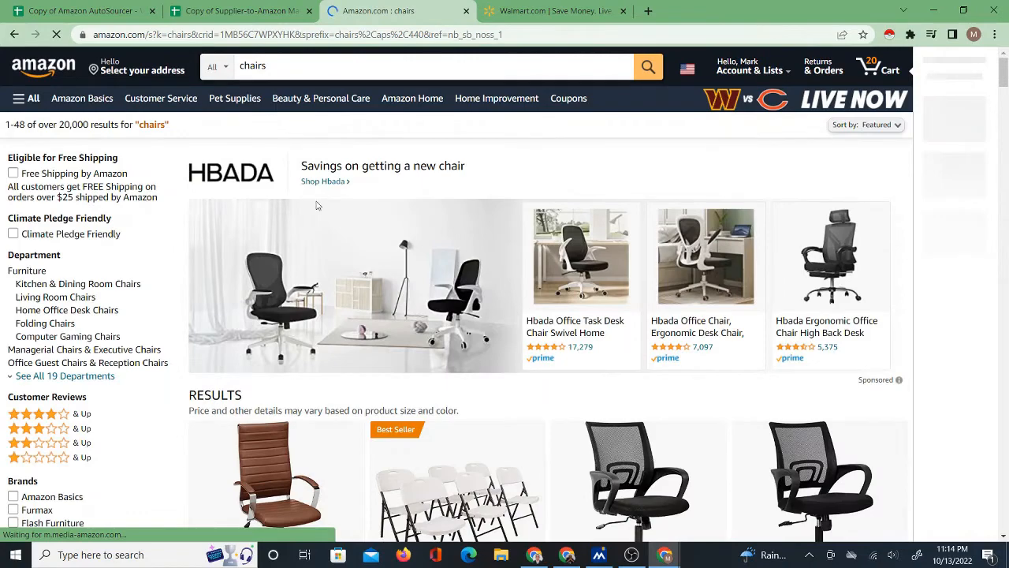
# Browse through the chair results and scrape them with the Instant Data Scraper extension.
pyautogui.scroll(-1, 452, 324)
pyautogui.scroll(-3, 452, 324)
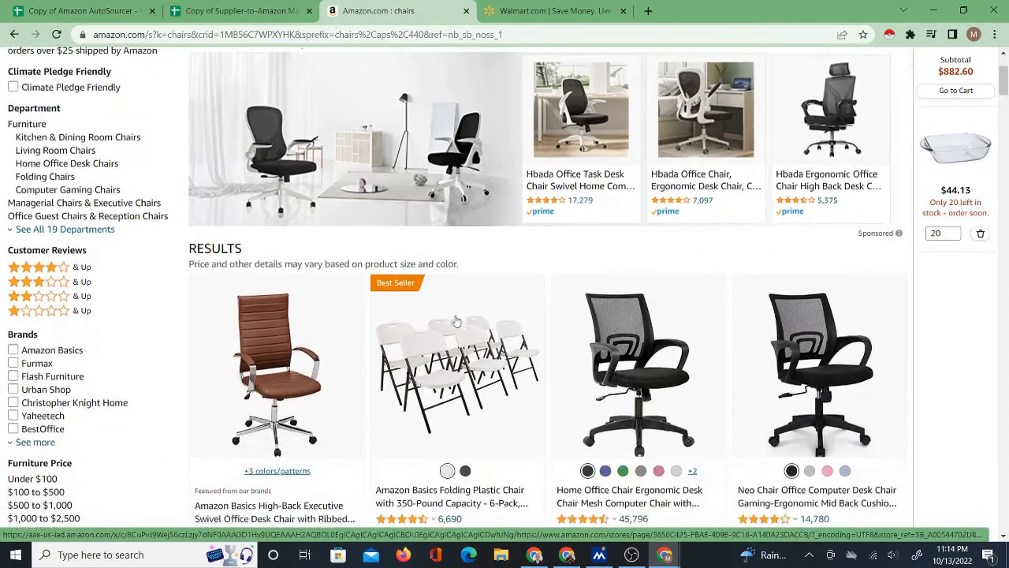
pyautogui.scroll(-2, 528, 305)
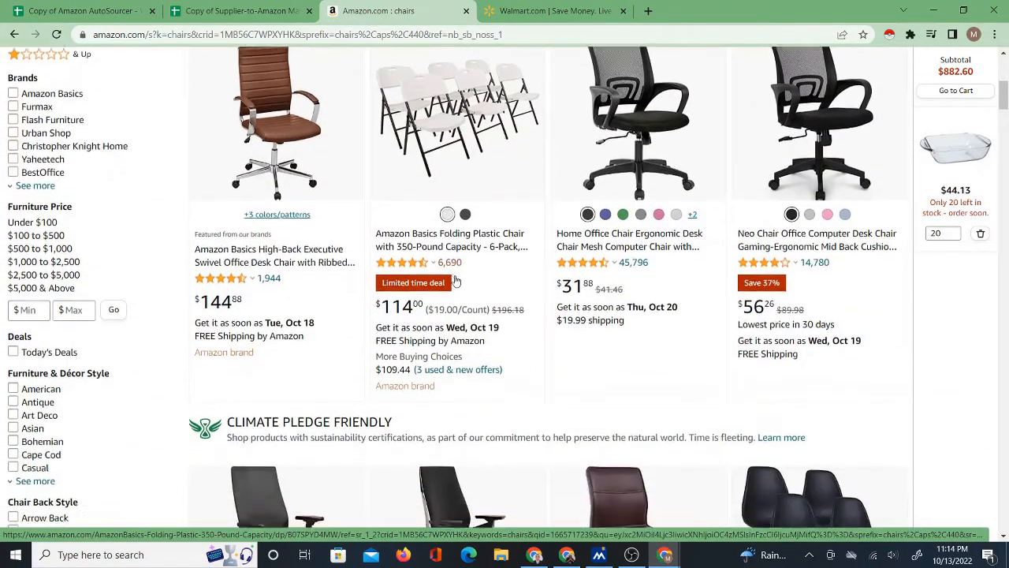
pyautogui.scroll(-5, 504, 292)
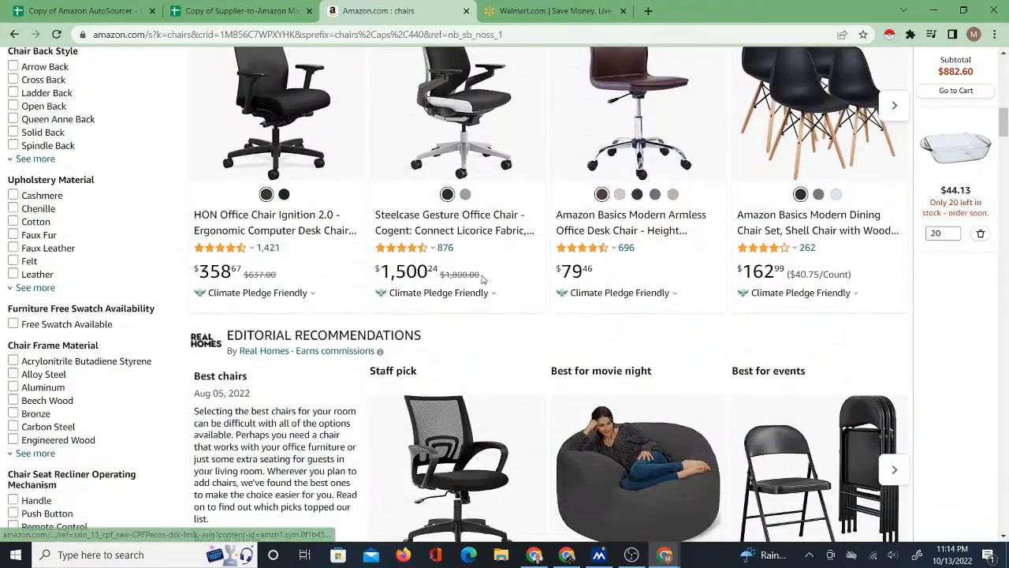
pyautogui.scroll(-5, 537, 309)
pyautogui.scroll(-3, 538, 308)
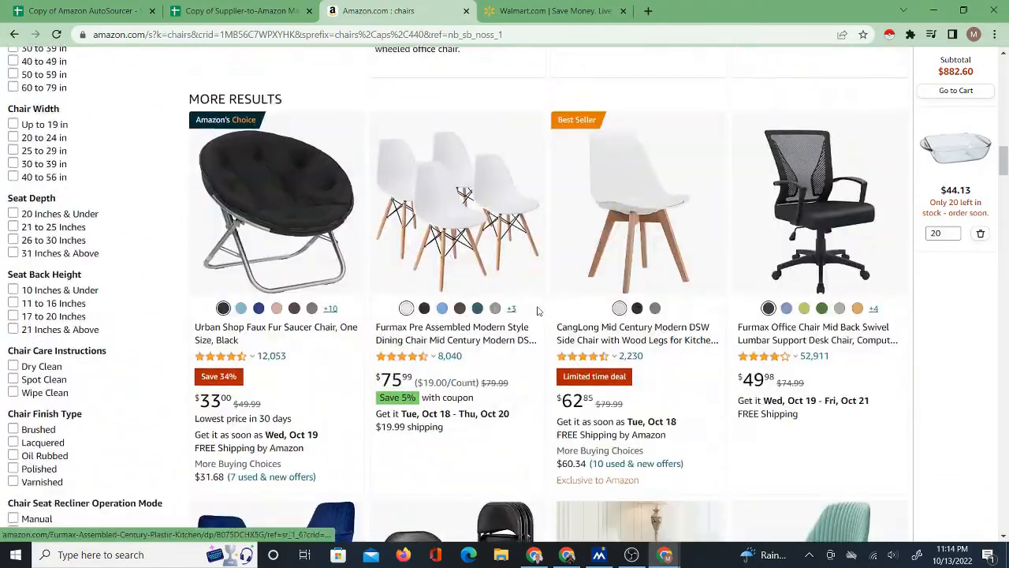
pyautogui.scroll(-10, 540, 314)
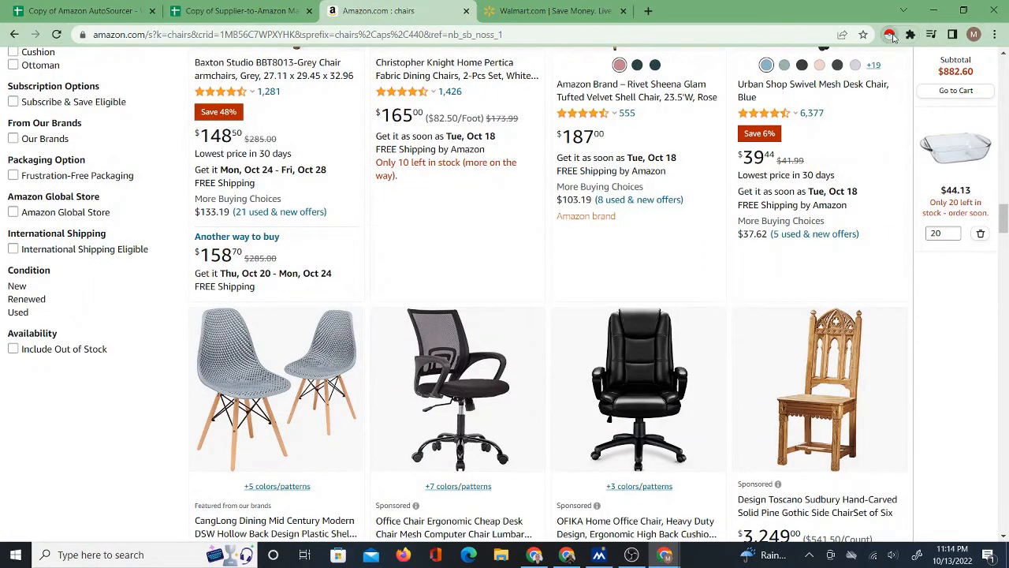
pyautogui.click(889, 35)
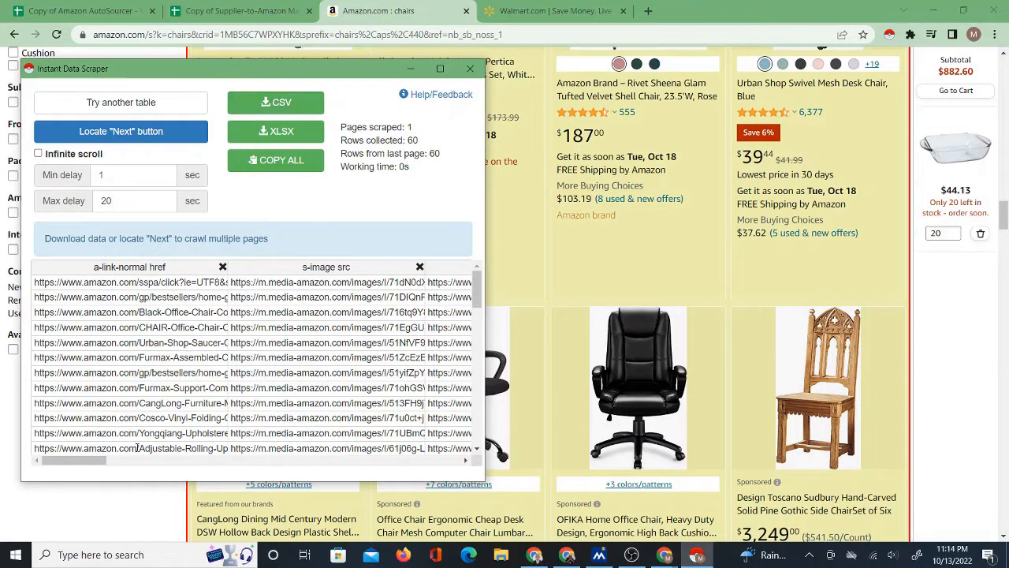
# Examine the scraped product URL columns, highlighting the headers "a-link-normal href" and "a-link-normal href 2".
pyautogui.click(103, 268)
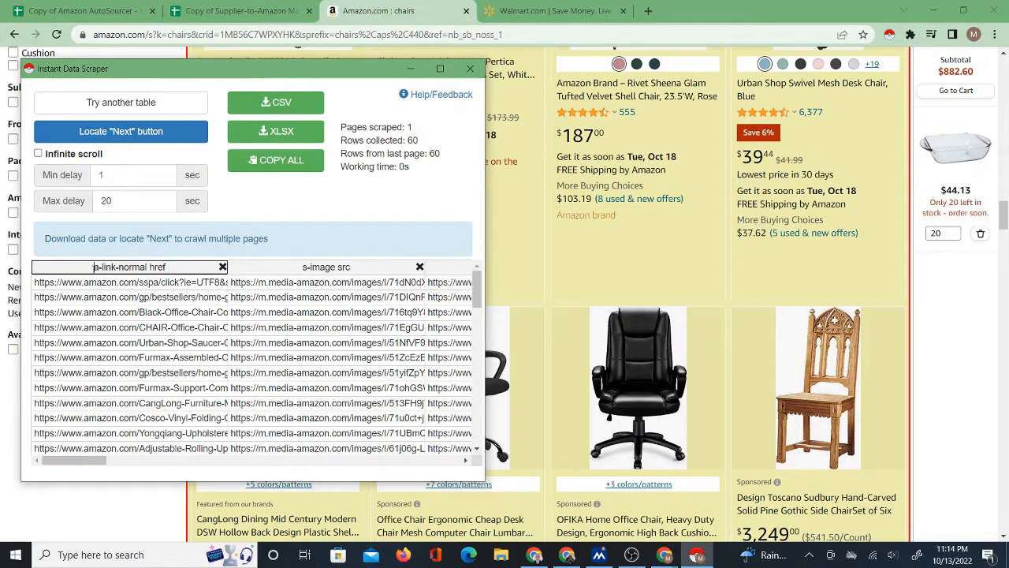
pyautogui.moveTo(93, 268); pyautogui.dragTo(184, 268)
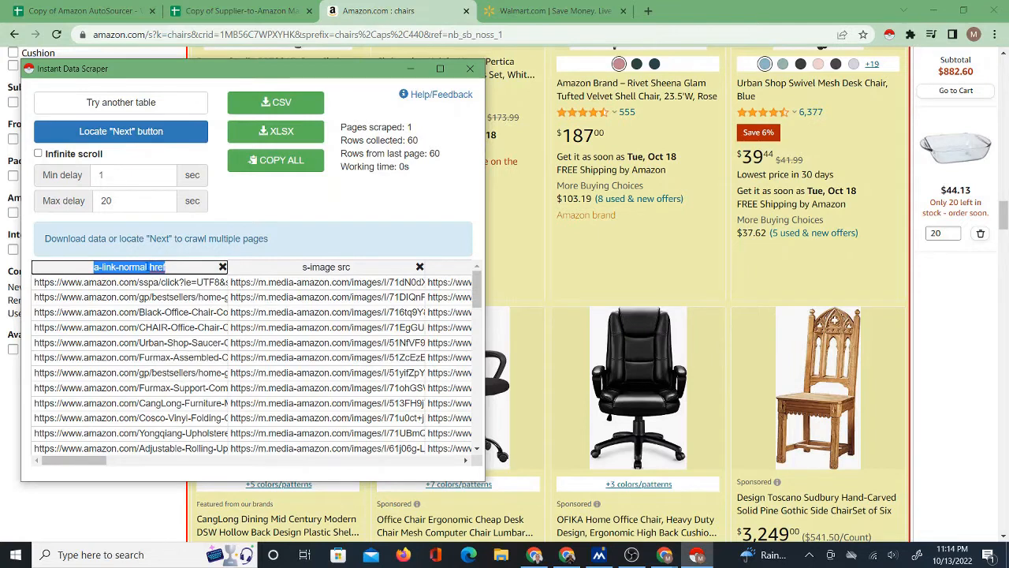
pyautogui.click(171, 268)
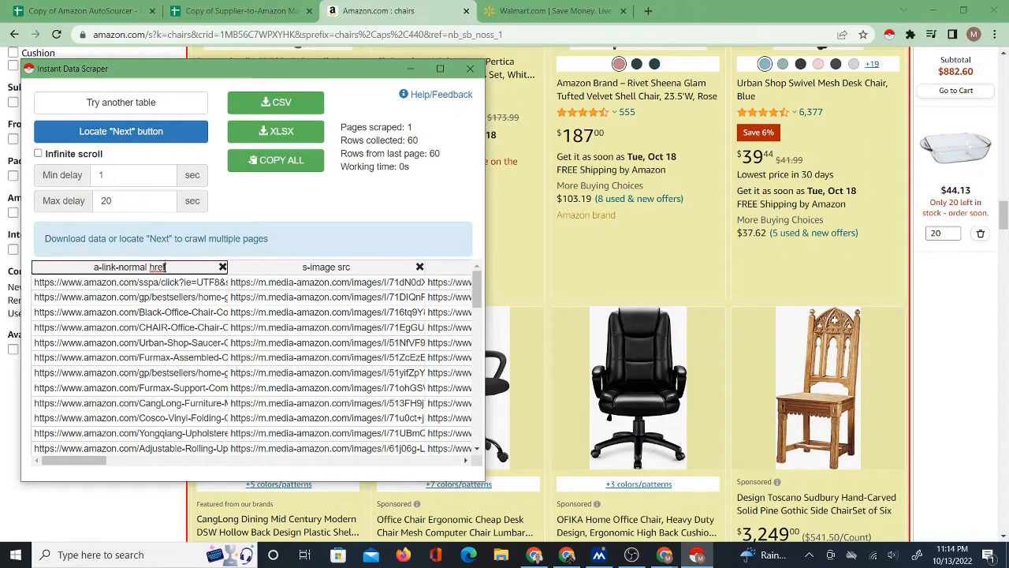
pyautogui.moveTo(93, 268); pyautogui.dragTo(175, 270)
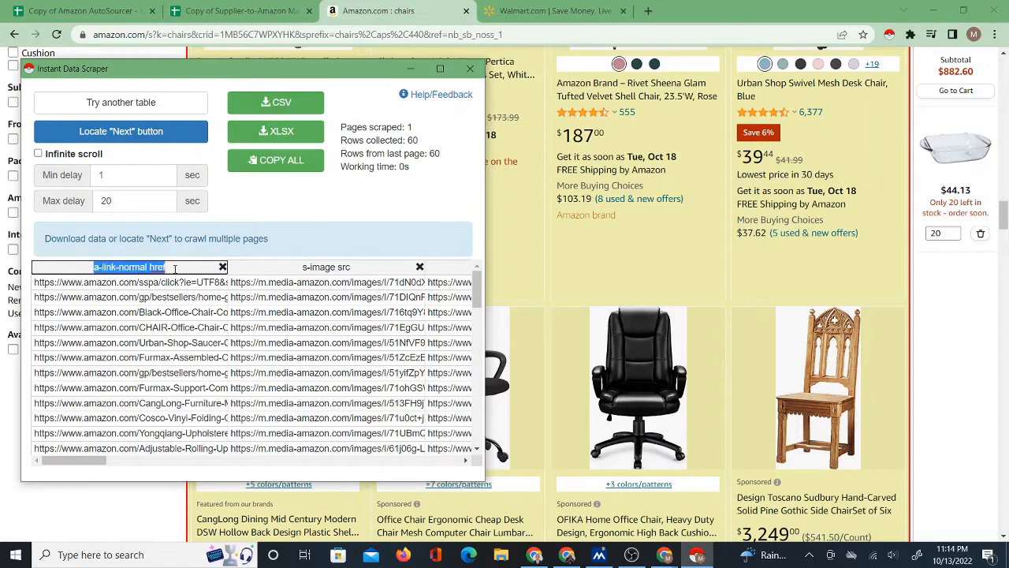
pyautogui.moveTo(89, 461); pyautogui.dragTo(142, 461)
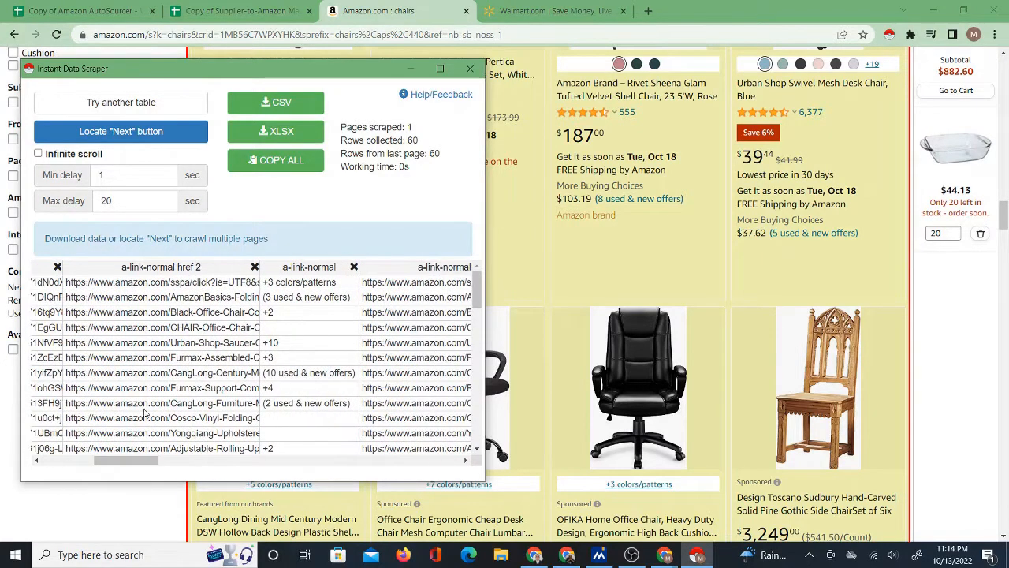
pyautogui.click(131, 268)
pyautogui.moveTo(121, 268); pyautogui.dragTo(220, 265)
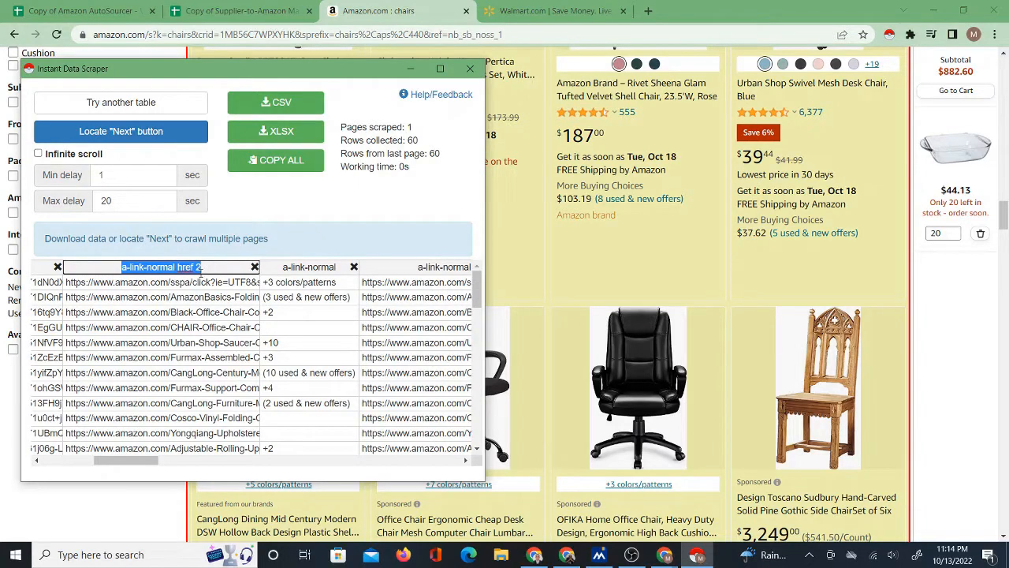
pyautogui.moveTo(141, 461); pyautogui.dragTo(81, 470)
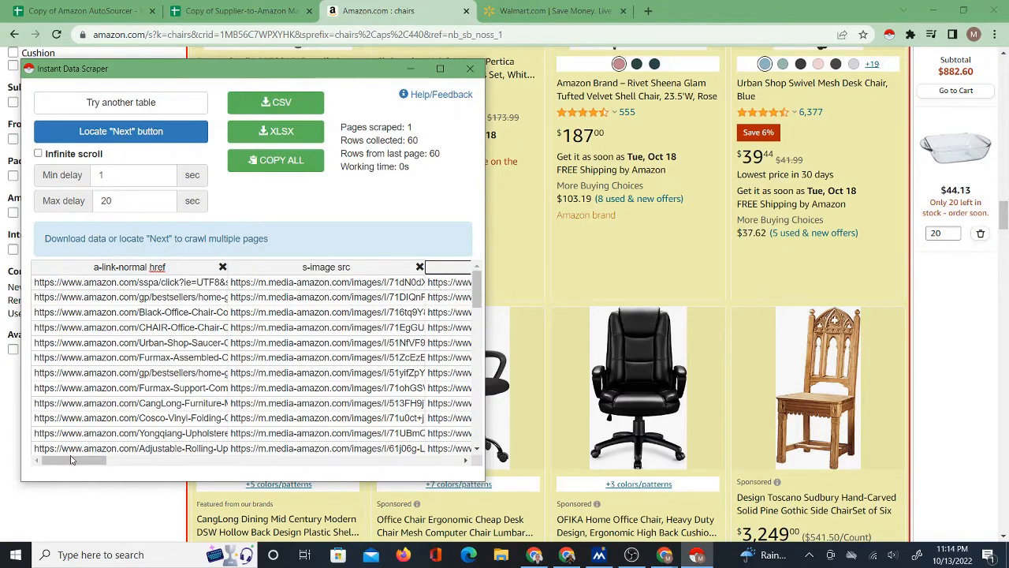
# Examine the scraped title and price columns, highlighting the headers "a-size-base" and "a-offscreen" and widening the price column.
pyautogui.moveTo(70, 460); pyautogui.dragTo(133, 461)
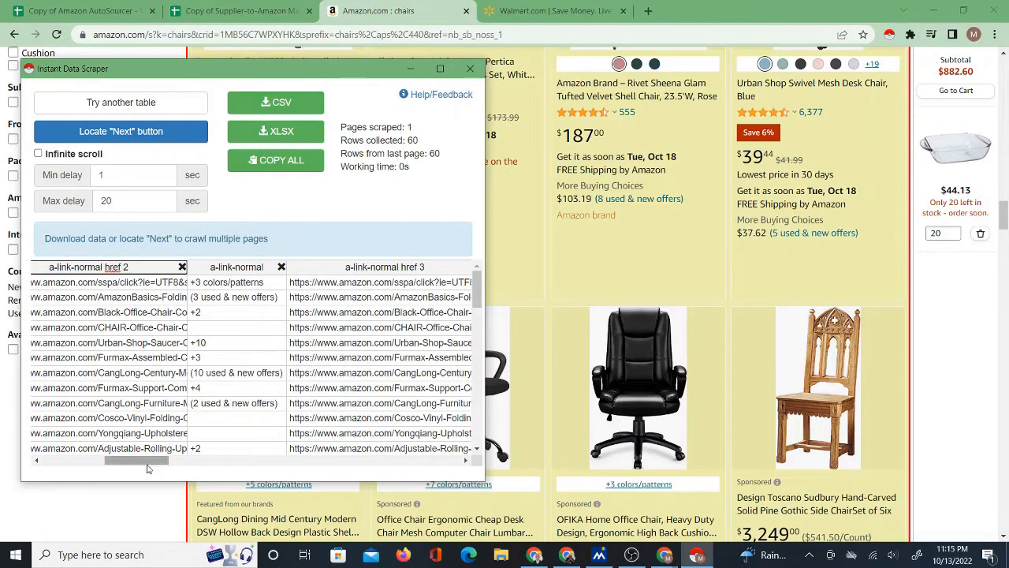
pyautogui.moveTo(147, 464); pyautogui.dragTo(204, 461)
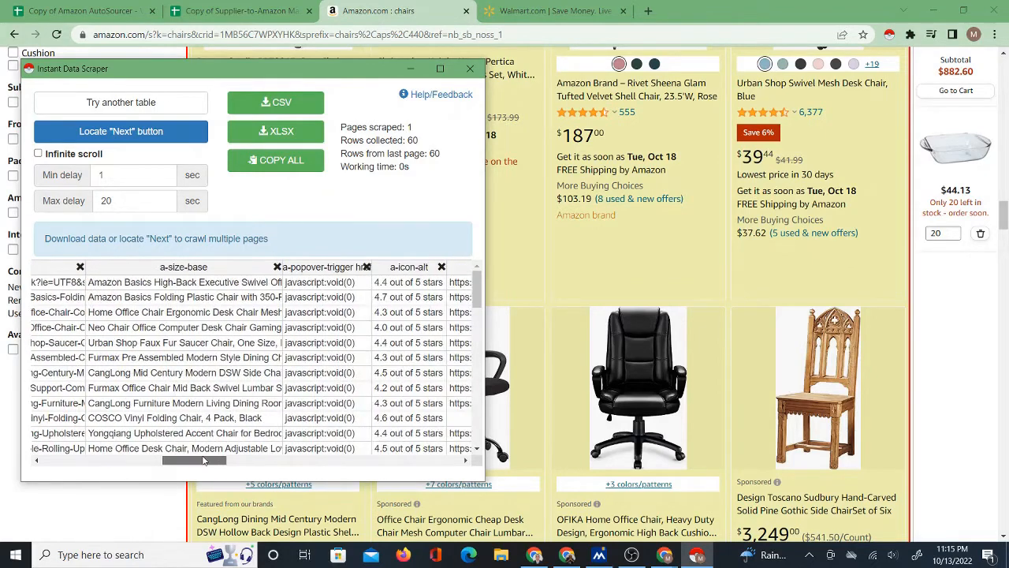
pyautogui.moveTo(160, 266); pyautogui.dragTo(208, 267)
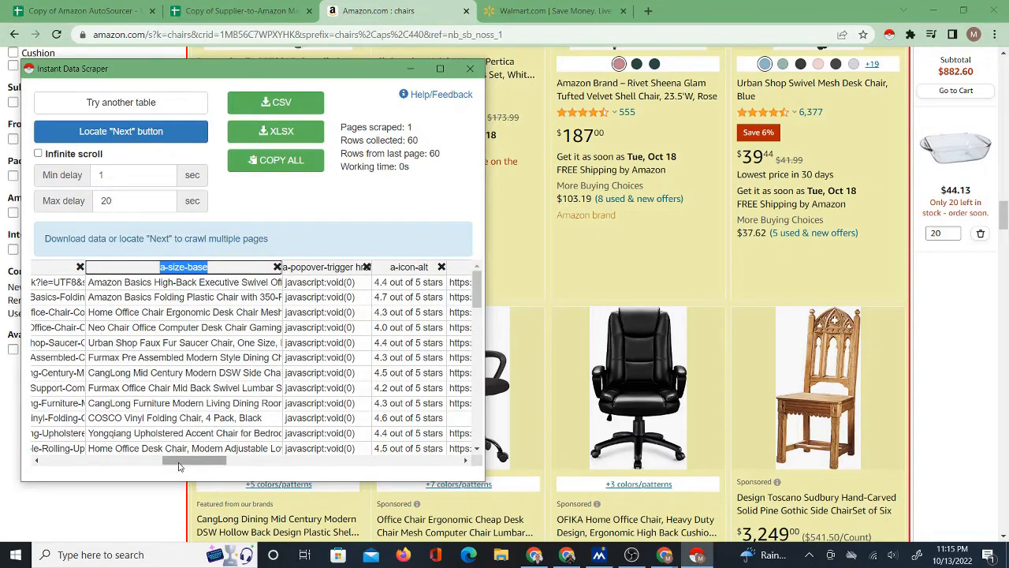
pyautogui.moveTo(180, 461); pyautogui.dragTo(291, 465)
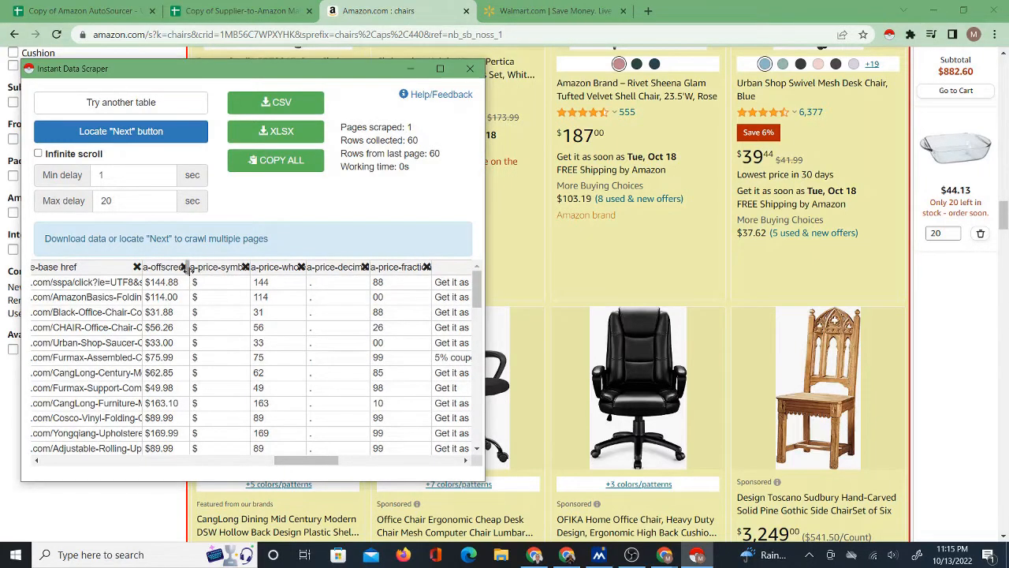
pyautogui.moveTo(189, 268); pyautogui.dragTo(229, 268)
pyautogui.moveTo(163, 267); pyautogui.dragTo(213, 268)
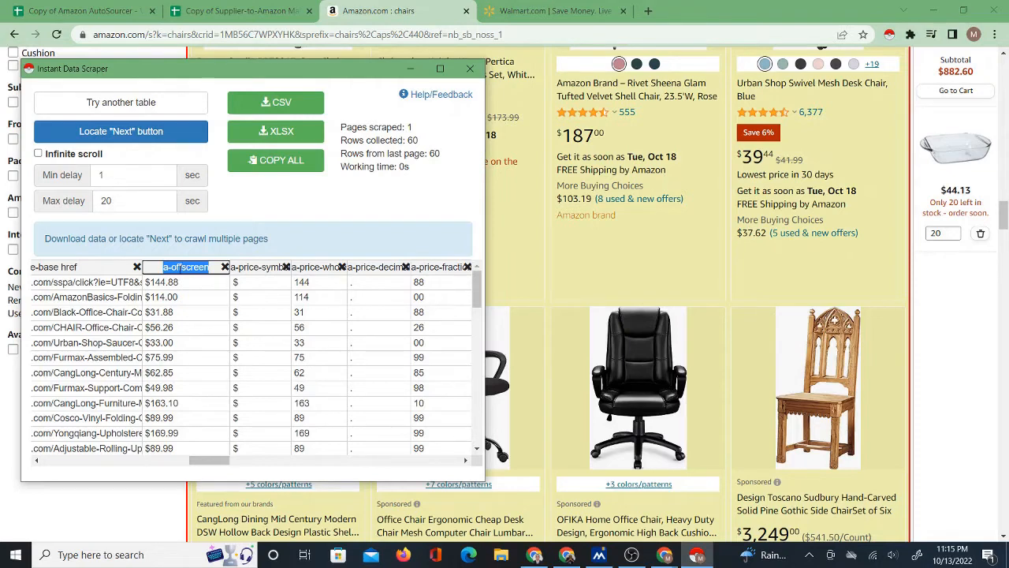
# Reorder the browser tabs so the Amazon results sit directly beside the Amazon AutoSourcer workbook.
pyautogui.click(236, 10)
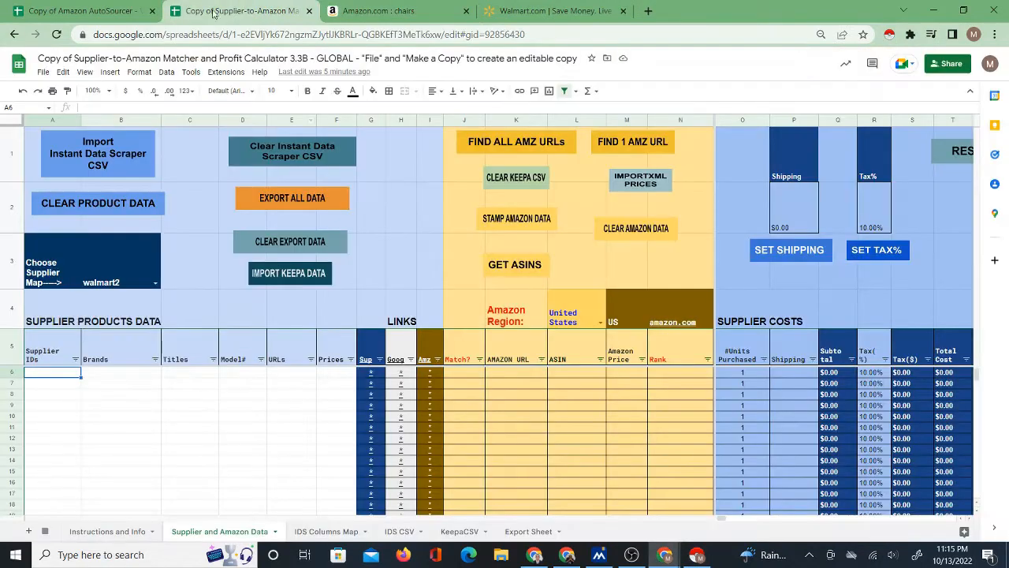
pyautogui.click(87, 10)
pyautogui.moveTo(371, 10); pyautogui.dragTo(213, 10)
pyautogui.click(79, 10)
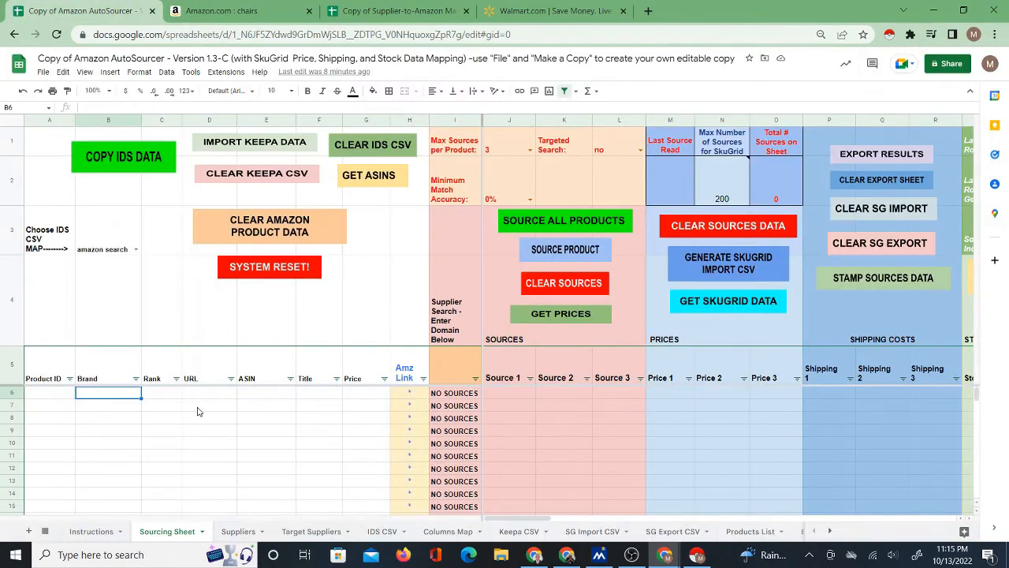
# Download the scraped chair results as a CSV file and return to the Amazon AutoSourcer workbook.
pyautogui.click(221, 11)
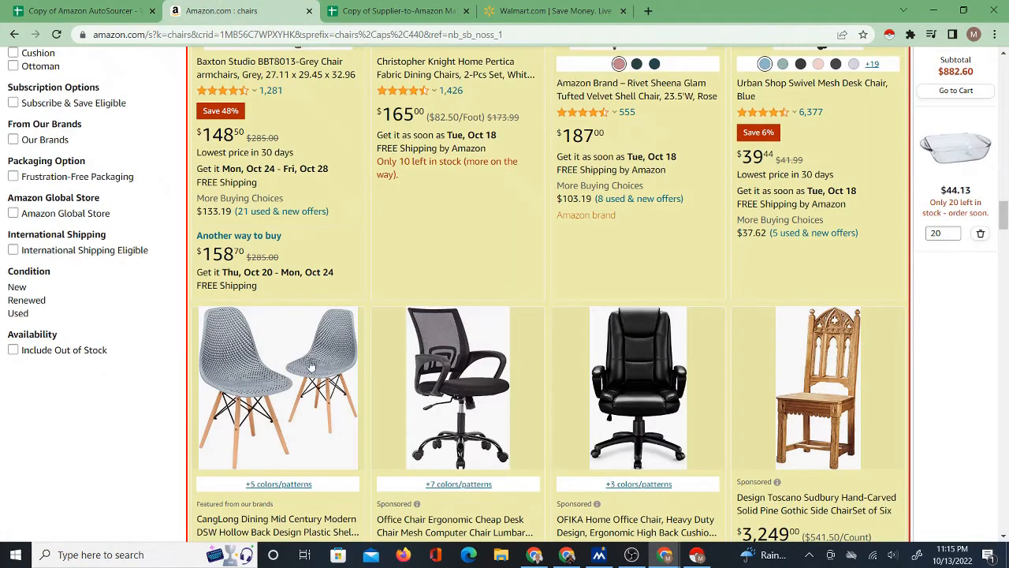
pyautogui.click(697, 555)
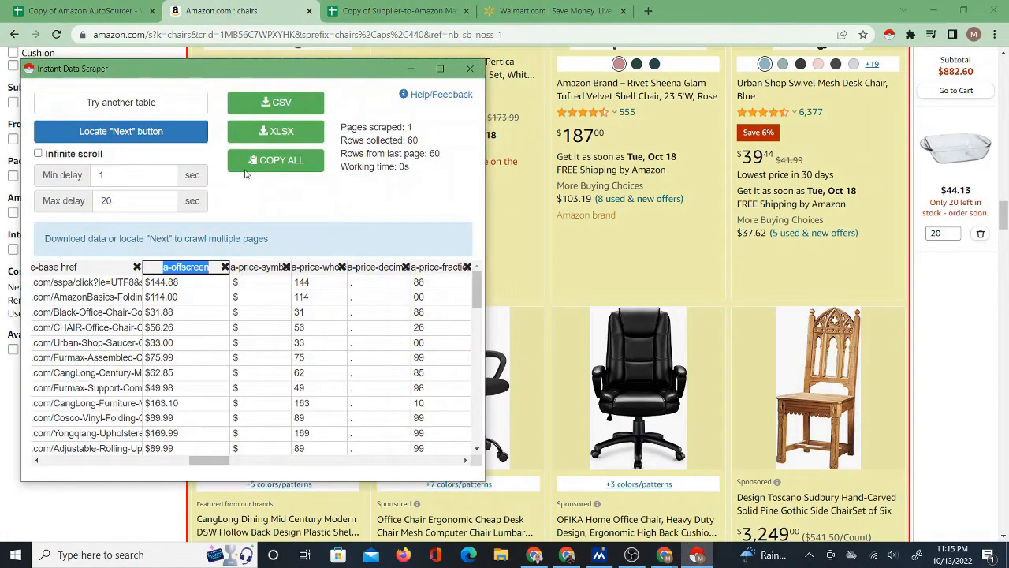
pyautogui.click(270, 103)
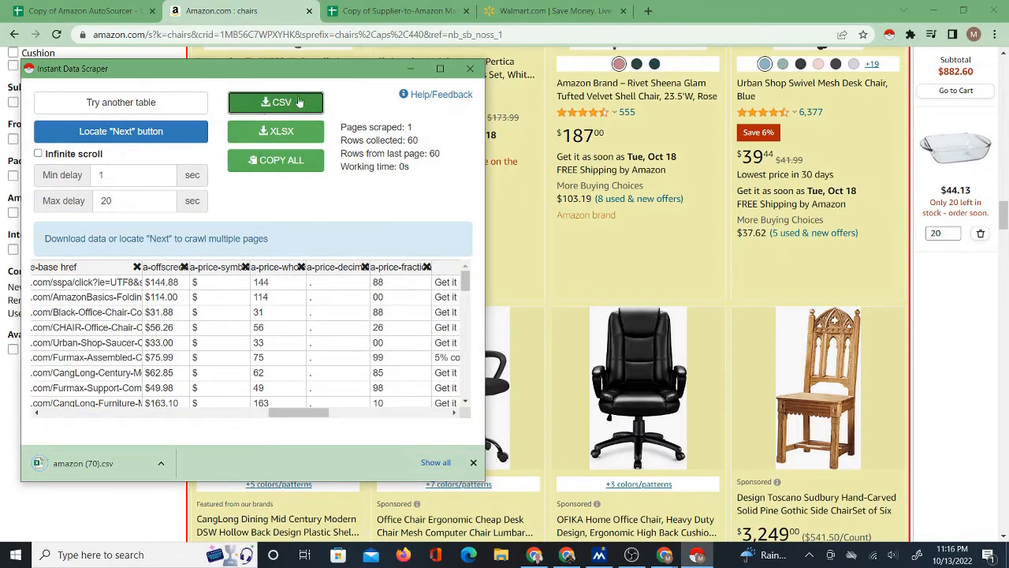
pyautogui.click(411, 70)
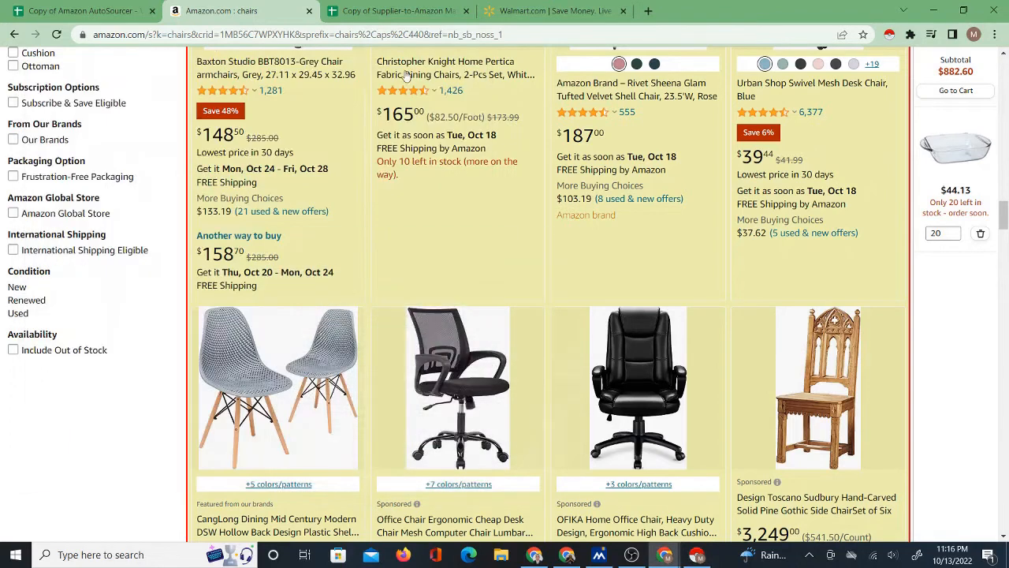
pyautogui.click(112, 11)
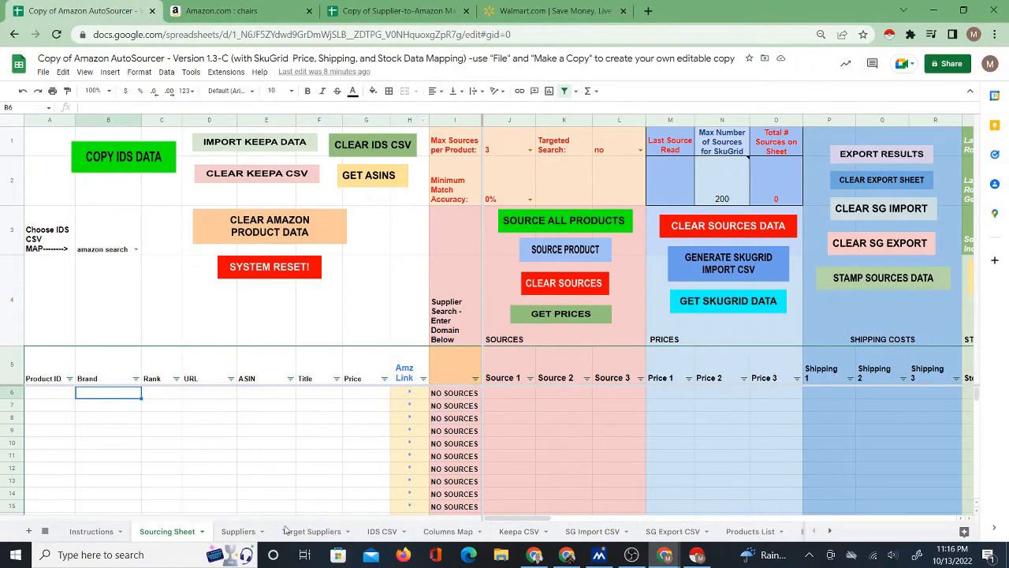
# On the IDS CSV sheet, start a file import and upload amazon (70).csv from the Downloads folder.
pyautogui.click(381, 532)
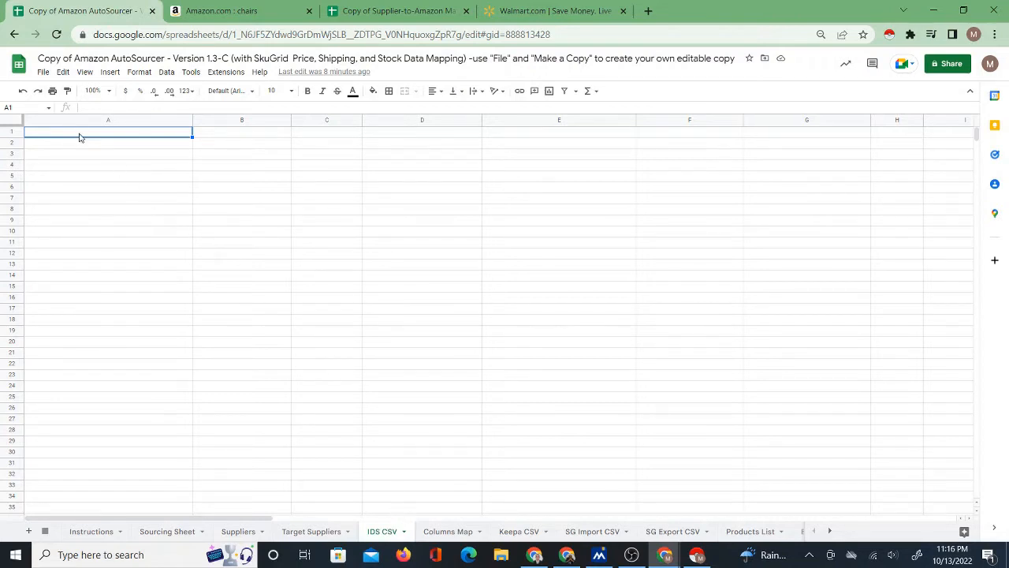
pyautogui.click(44, 72)
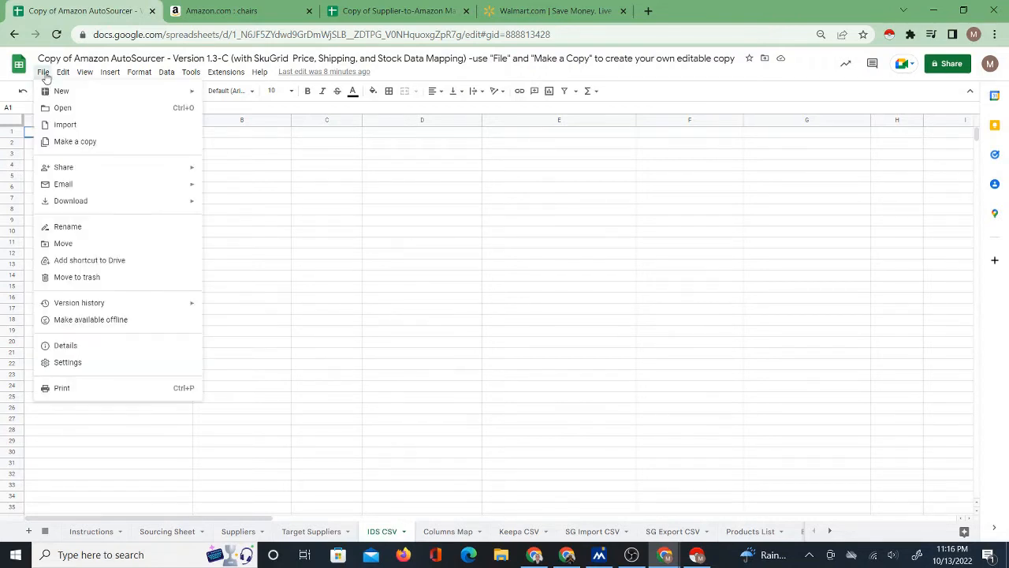
pyautogui.click(74, 124)
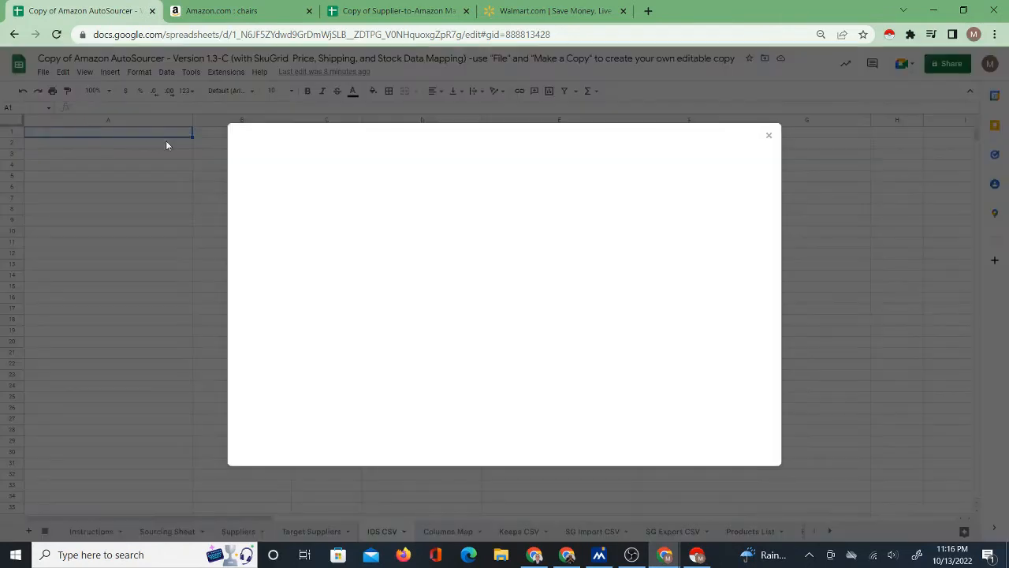
pyautogui.click(423, 166)
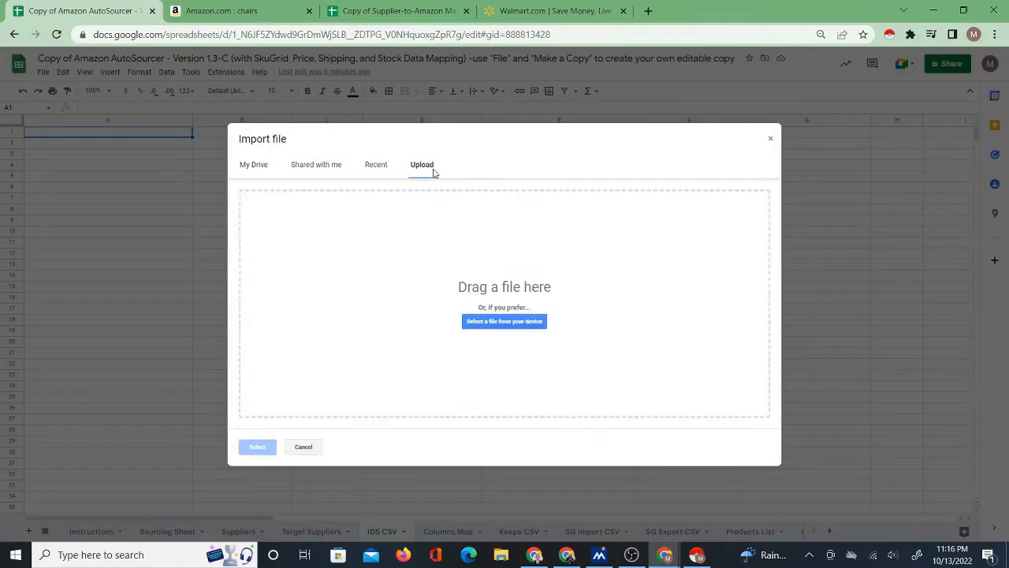
pyautogui.click(488, 322)
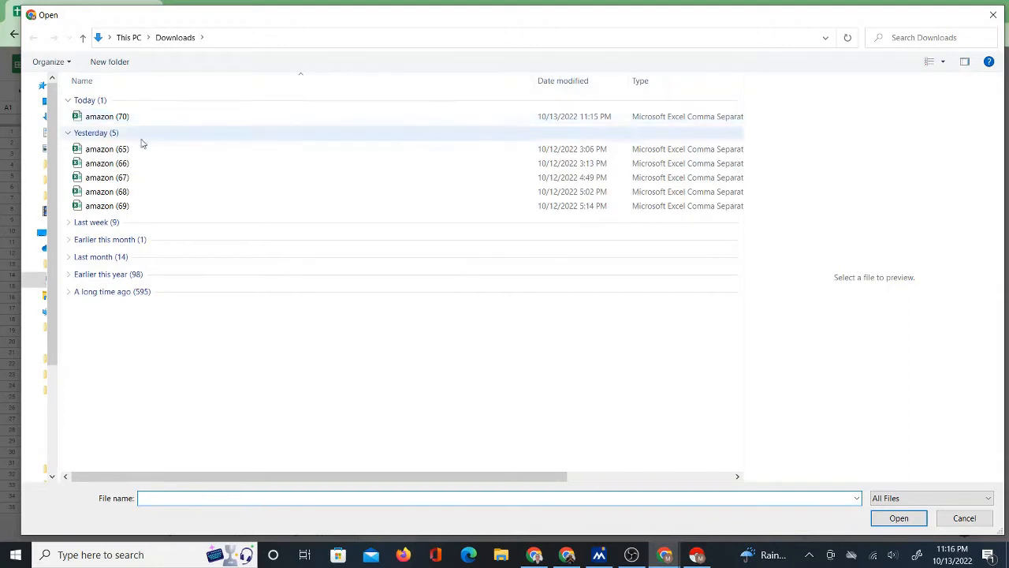
pyautogui.click(68, 134)
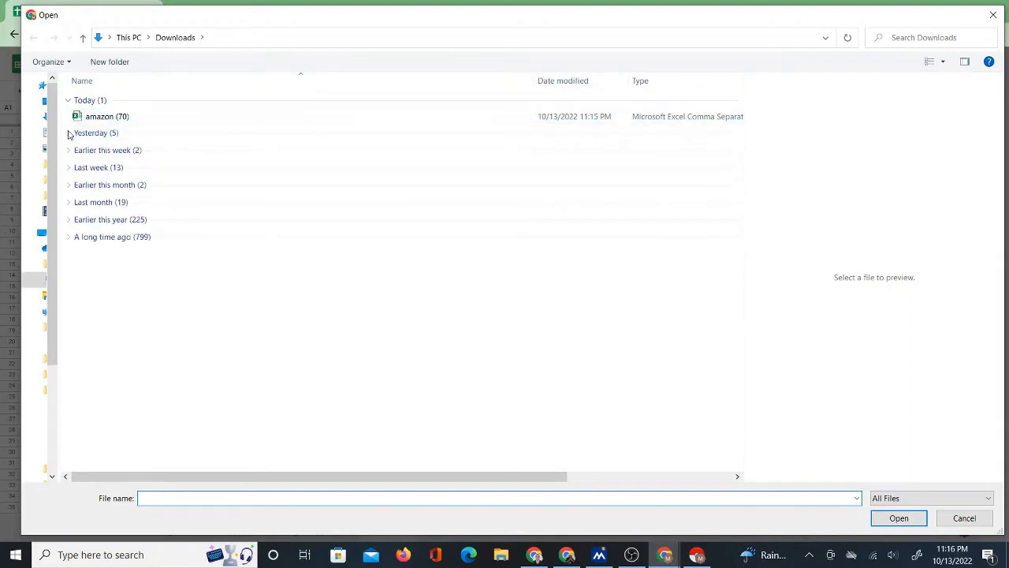
pyautogui.click(109, 119)
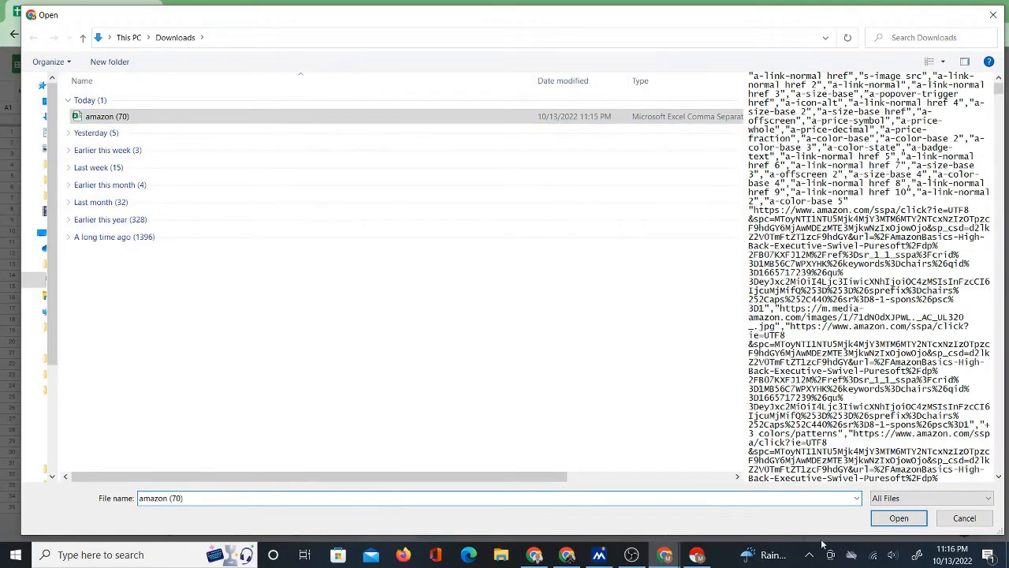
pyautogui.click(898, 518)
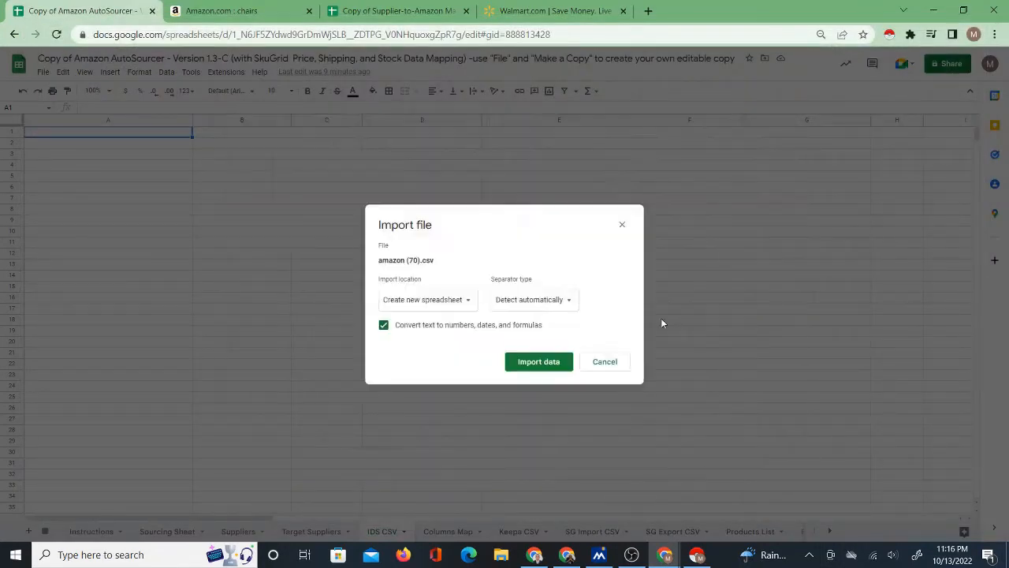
# Import the uploaded CSV data with the import location set to Replace current sheet.
pyautogui.click(466, 304)
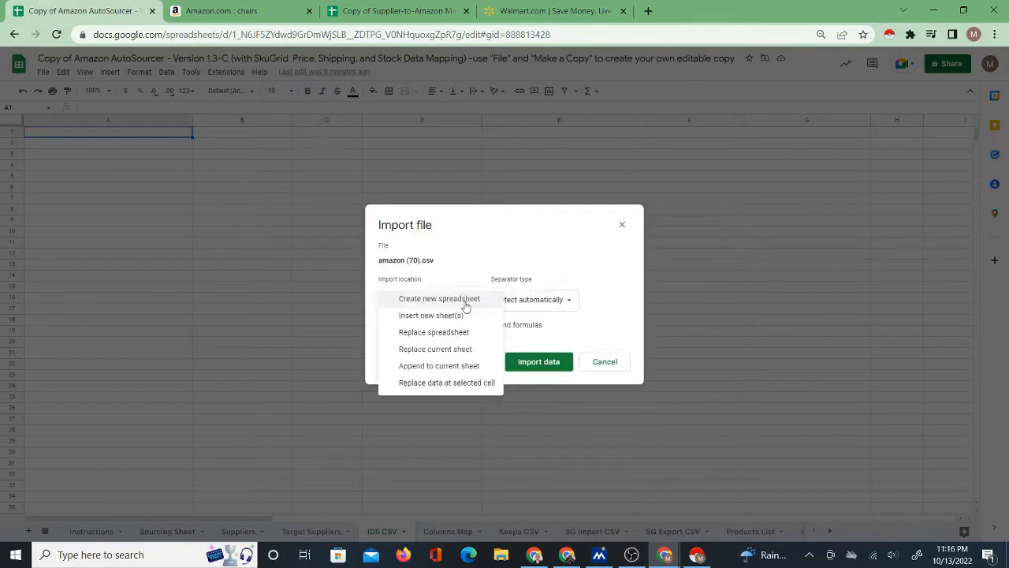
pyautogui.click(458, 349)
pyautogui.click(527, 361)
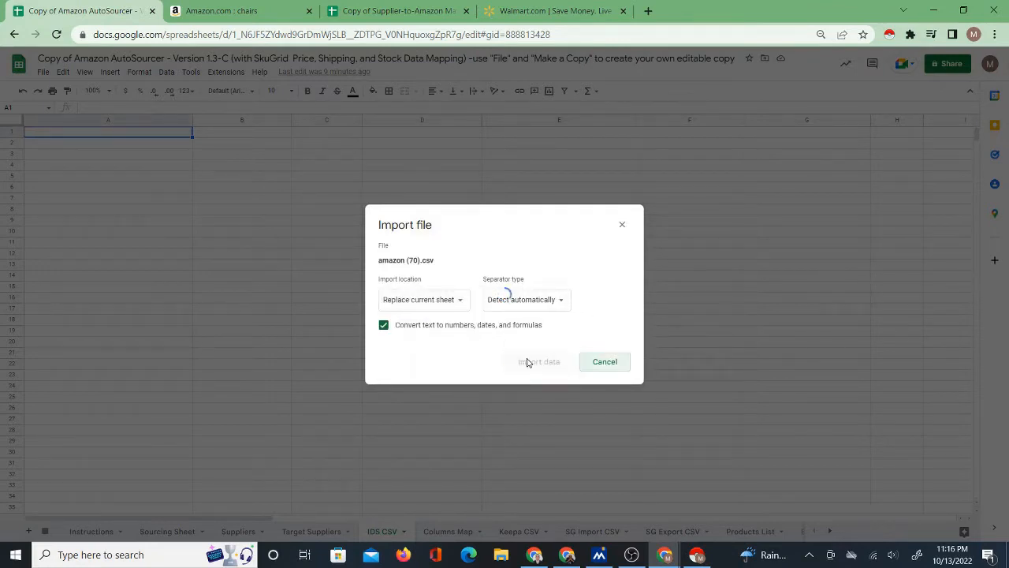
pyautogui.click(527, 361)
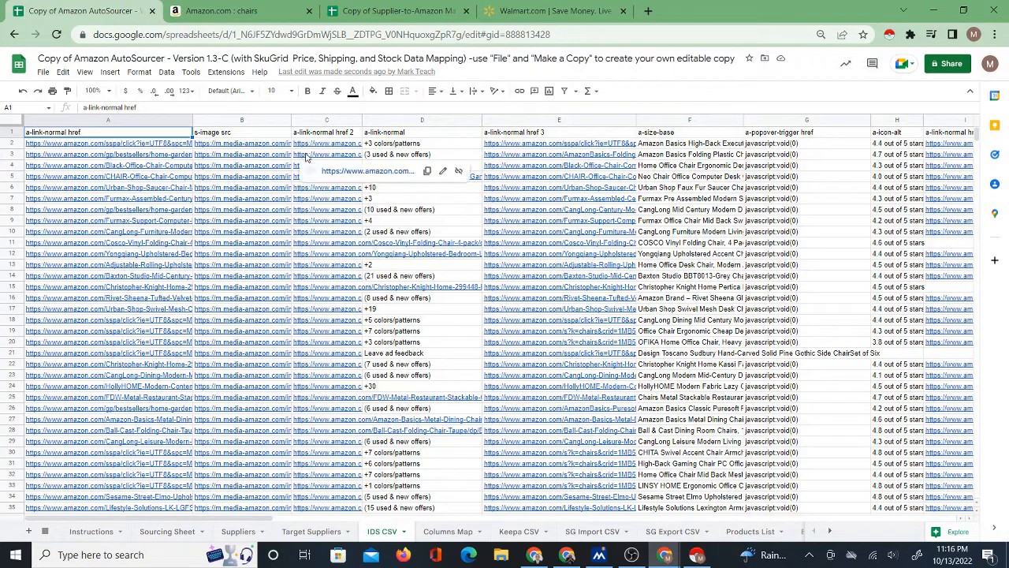
# Examine the imported data on the IDS CSV sheet, highlighting the headers "a-size-base", "a-offscreen" and "a-link-normal href".
pyautogui.moveTo(307, 158)
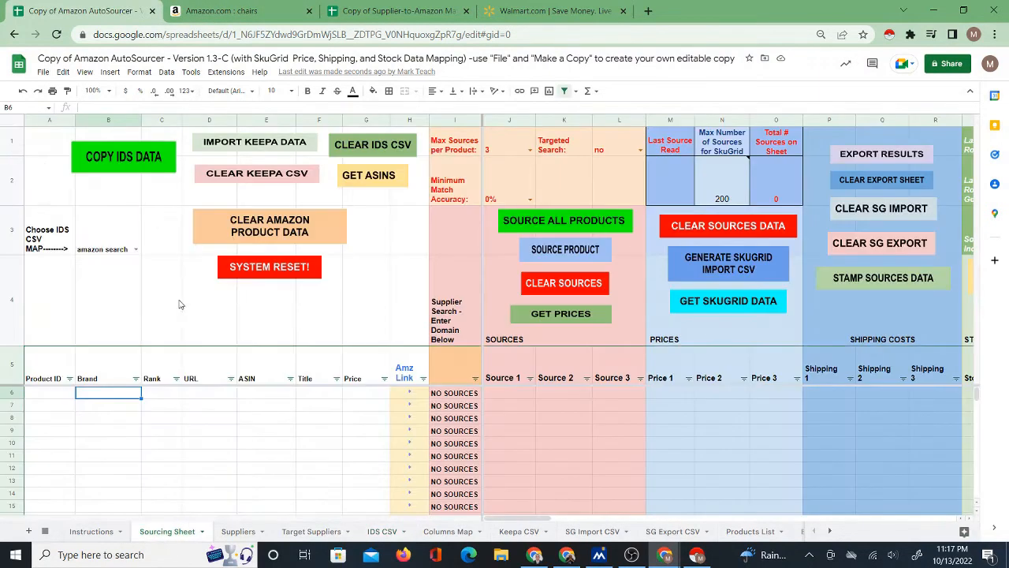
pyautogui.click(383, 530)
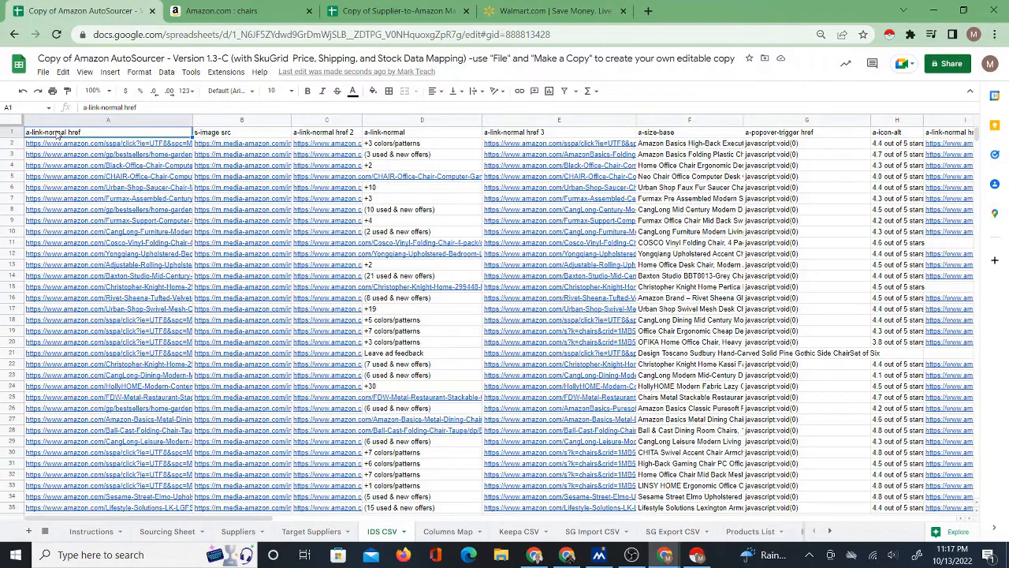
pyautogui.click(654, 134)
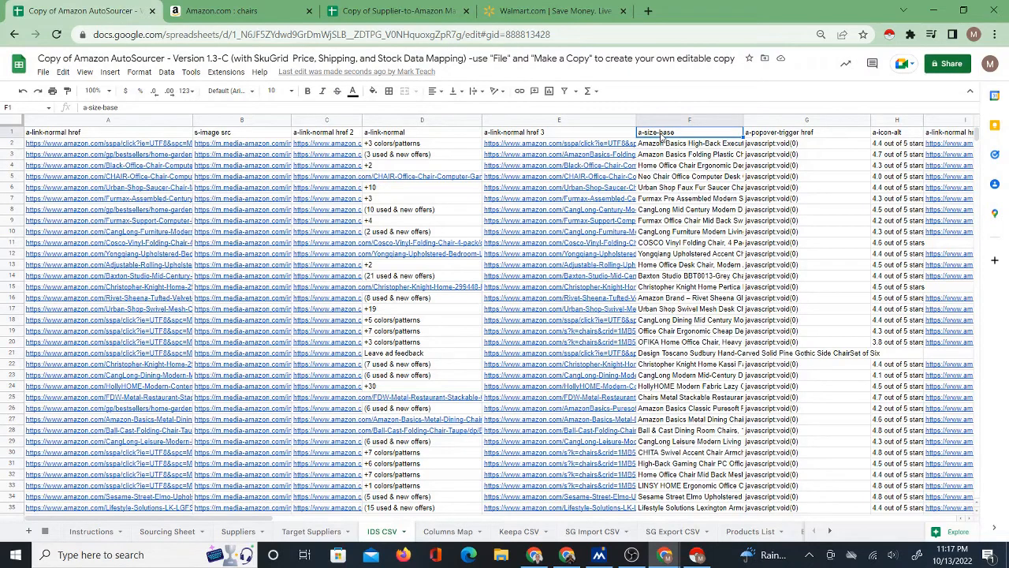
pyautogui.moveTo(268, 517); pyautogui.dragTo(481, 514)
pyautogui.click(592, 132)
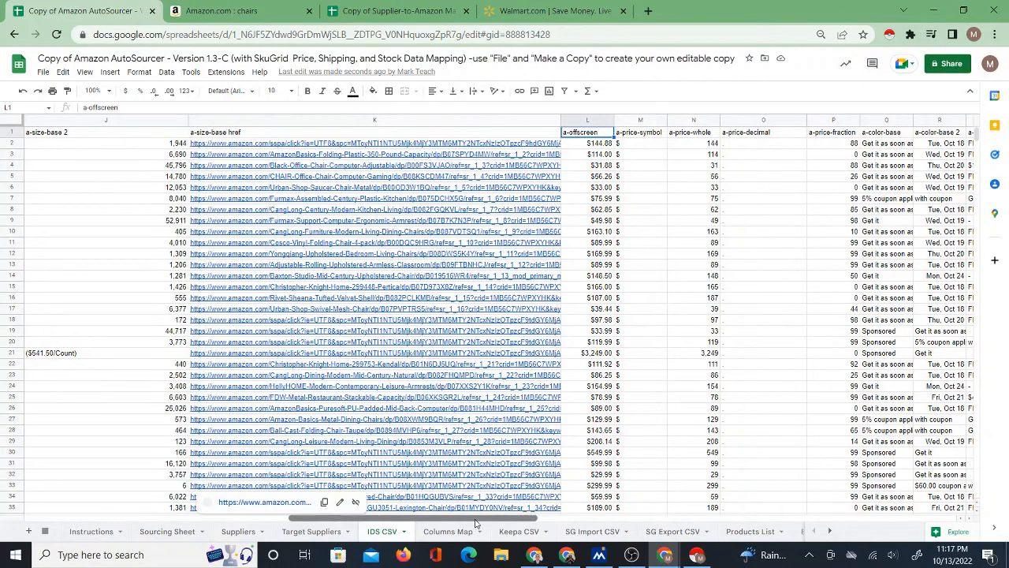
pyautogui.moveTo(506, 517); pyautogui.dragTo(243, 513)
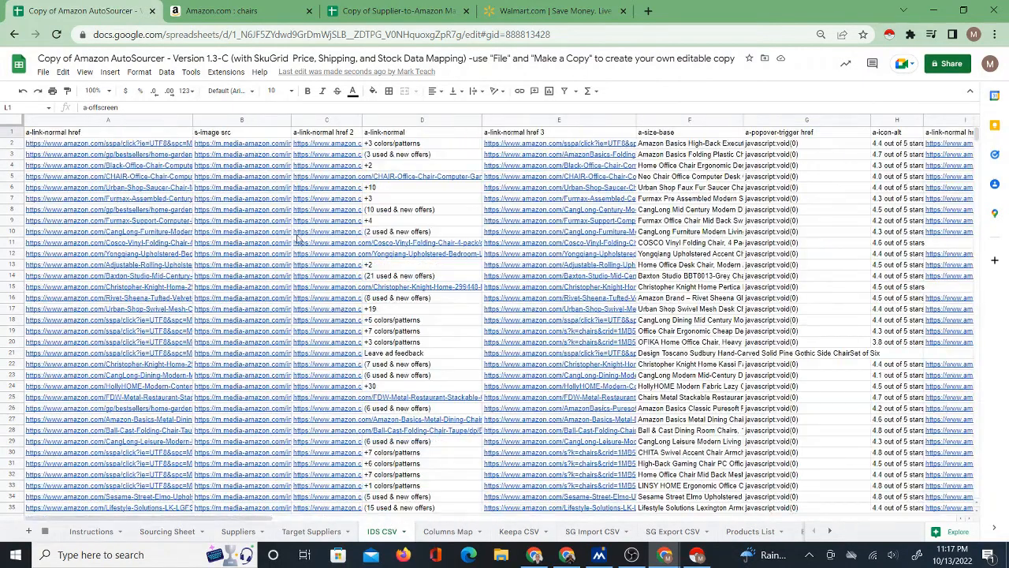
pyautogui.click(152, 135)
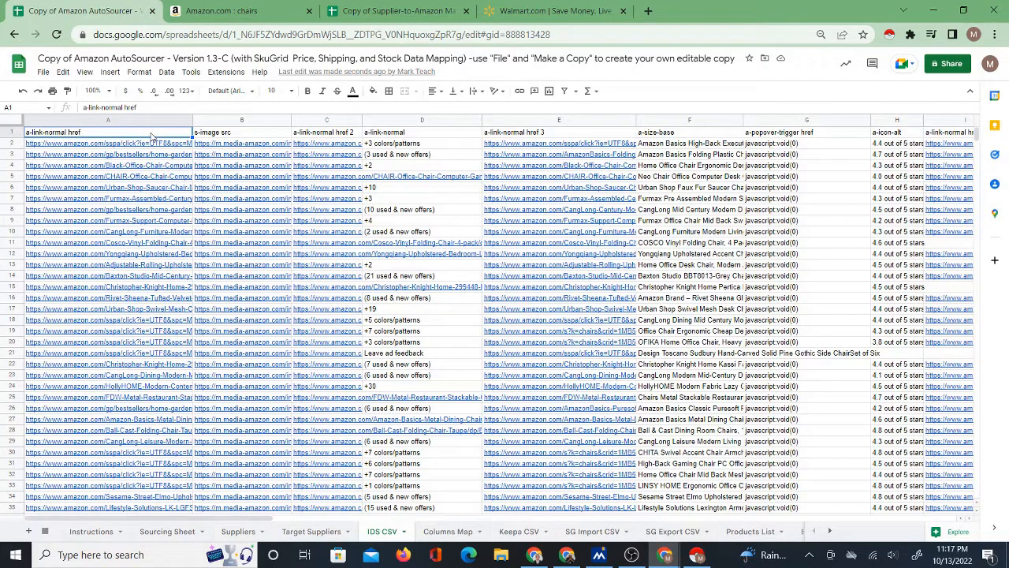
# View the Sourcing Sheet and Columns Map, and recheck the URL, title and price column headers on the IDS CSV sheet.
pyautogui.click(170, 533)
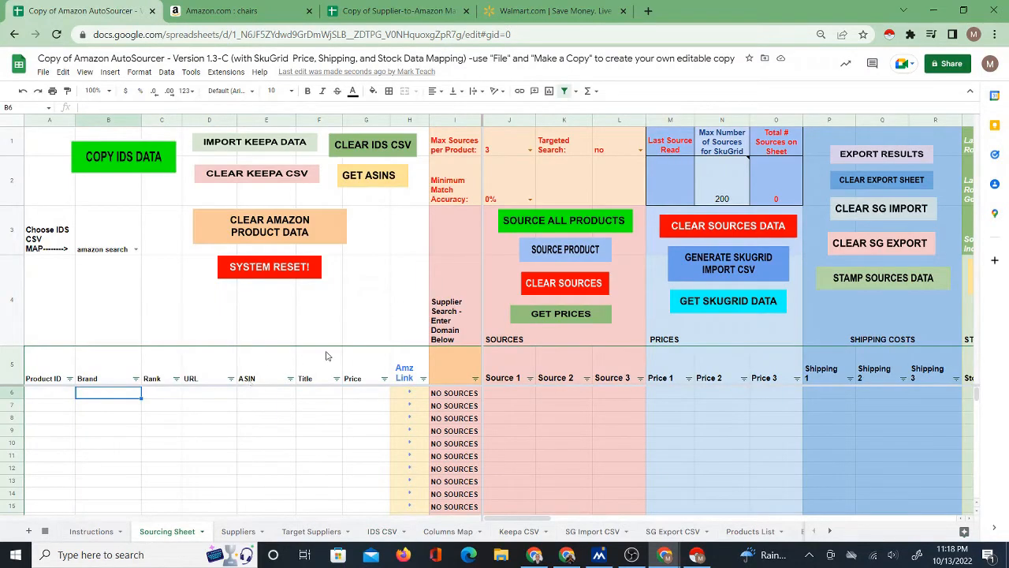
pyautogui.click(448, 531)
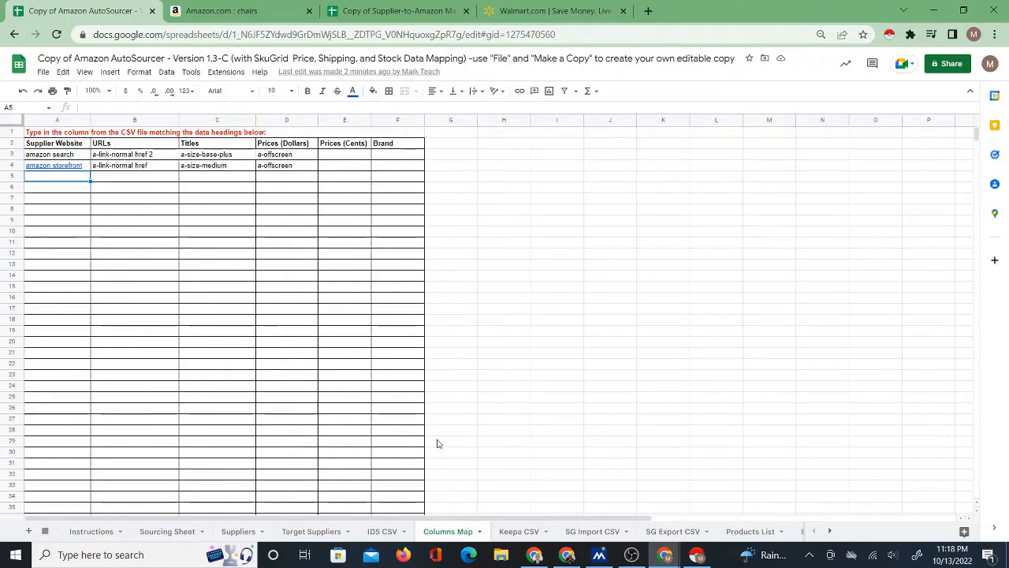
pyautogui.click(387, 532)
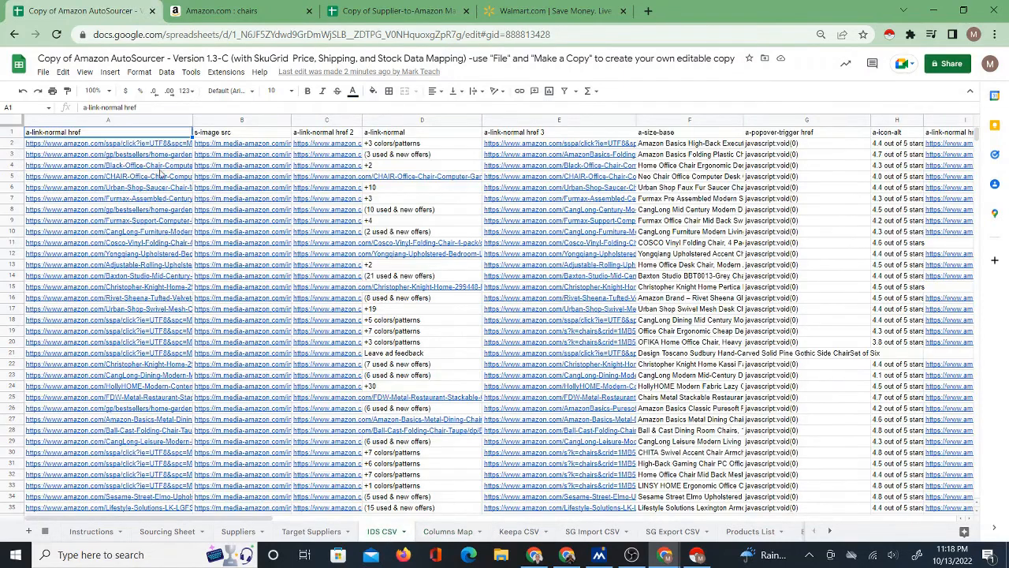
pyautogui.click(102, 136)
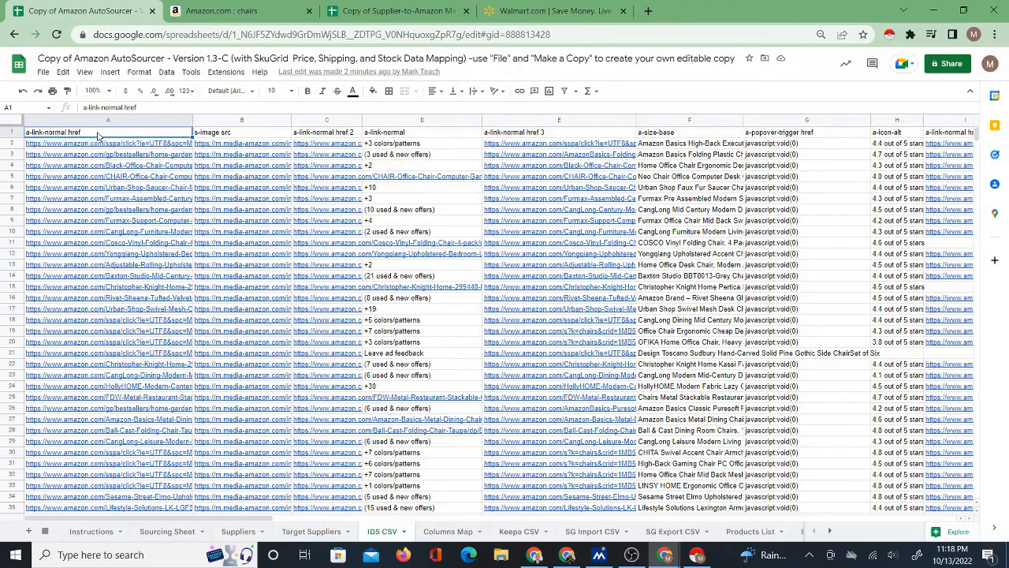
pyautogui.click(666, 134)
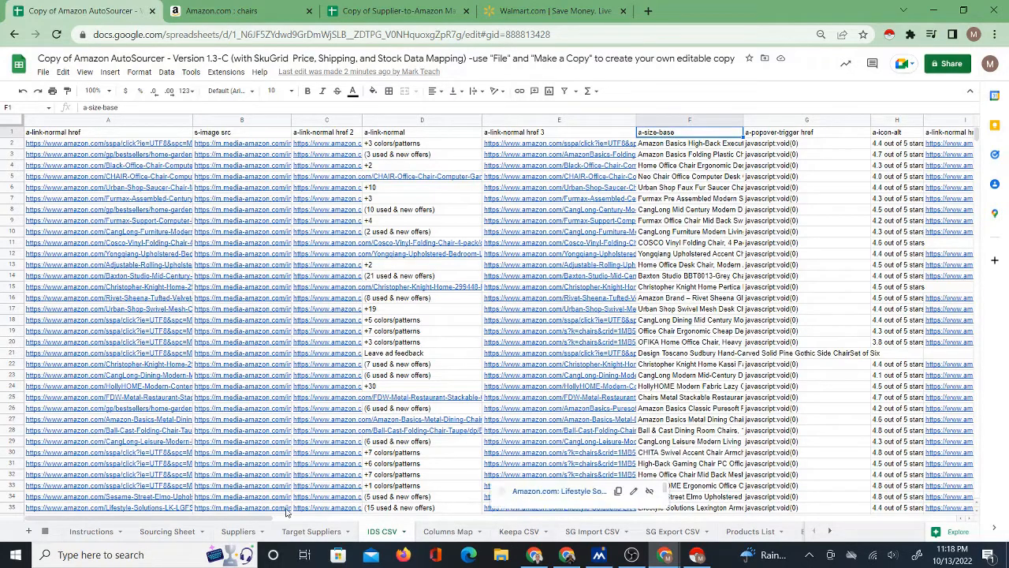
pyautogui.moveTo(268, 519); pyautogui.dragTo(520, 520)
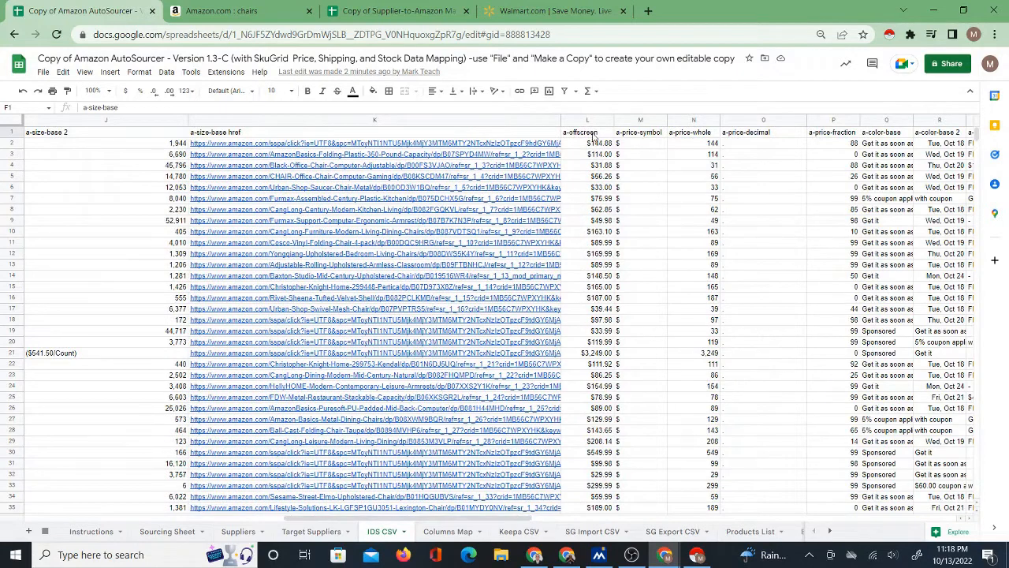
pyautogui.click(593, 135)
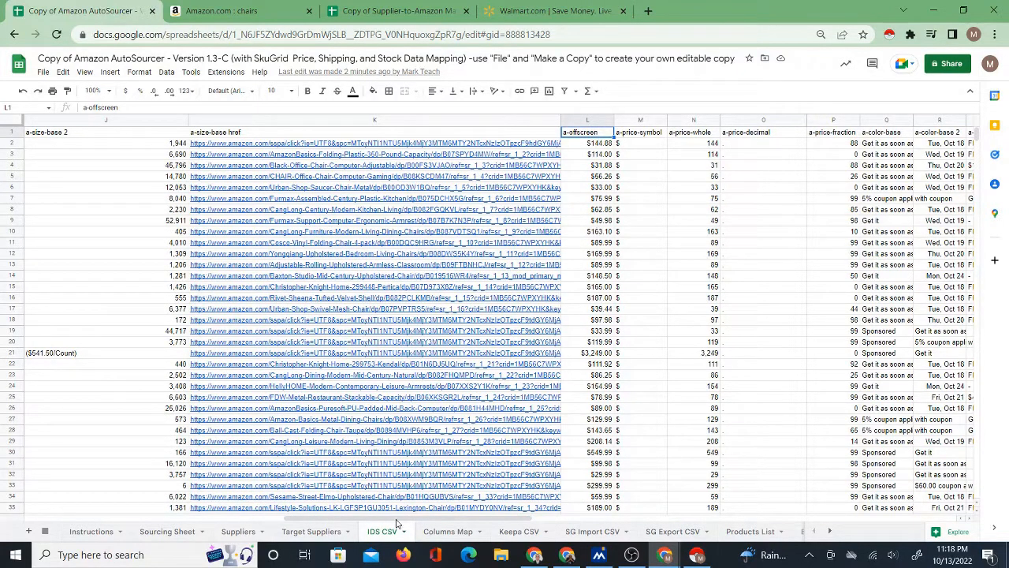
# Review the "amazon search" entry and its Supplier Website heading on the Columns Map sheet.
pyautogui.click(445, 532)
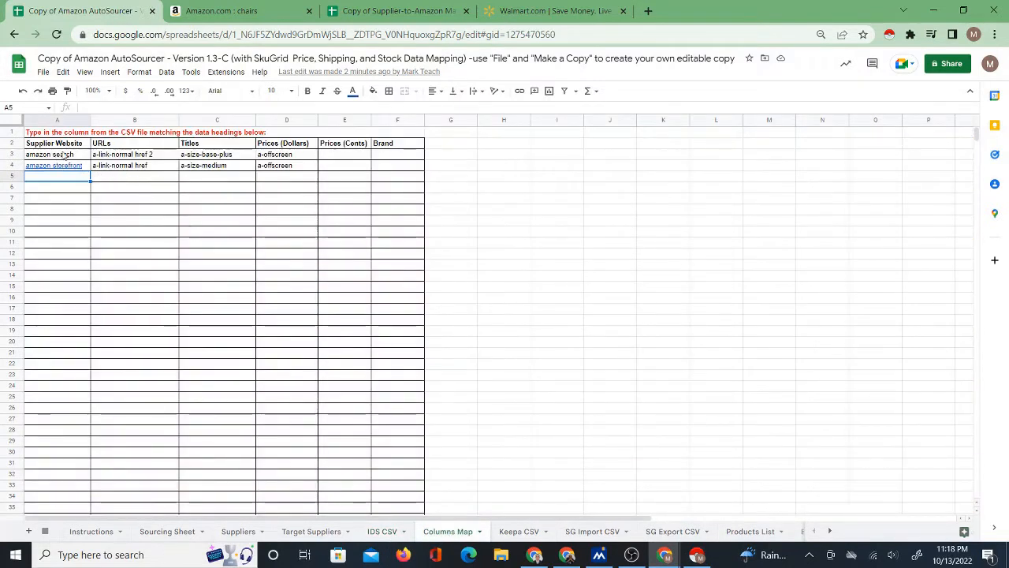
pyautogui.click(68, 156)
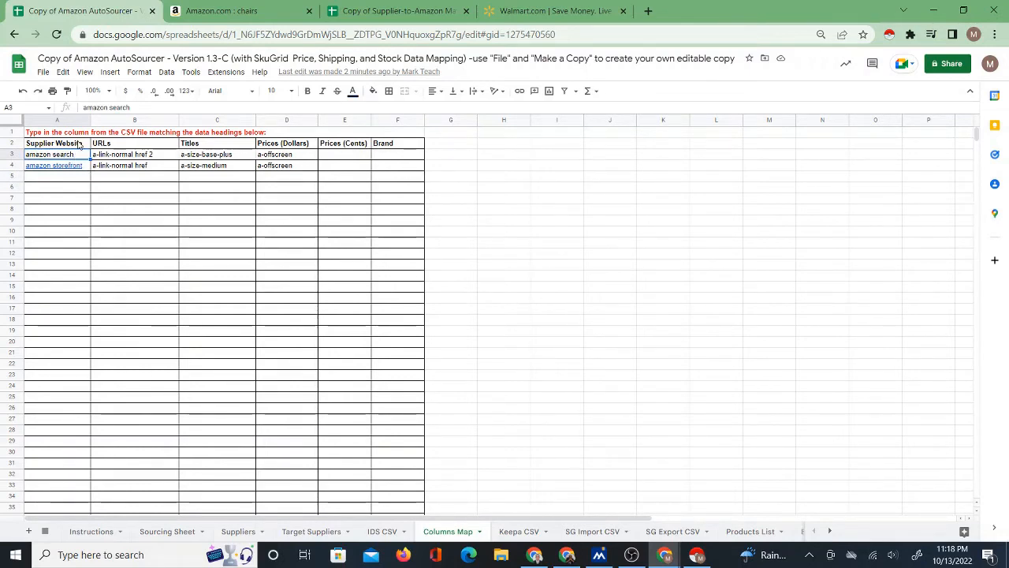
pyautogui.click(78, 146)
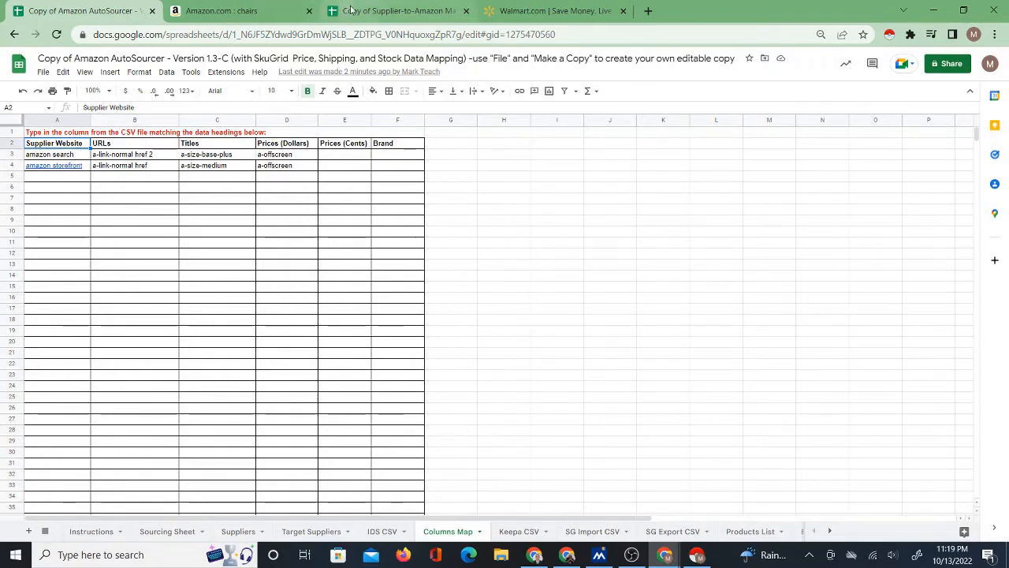
pyautogui.click(379, 11)
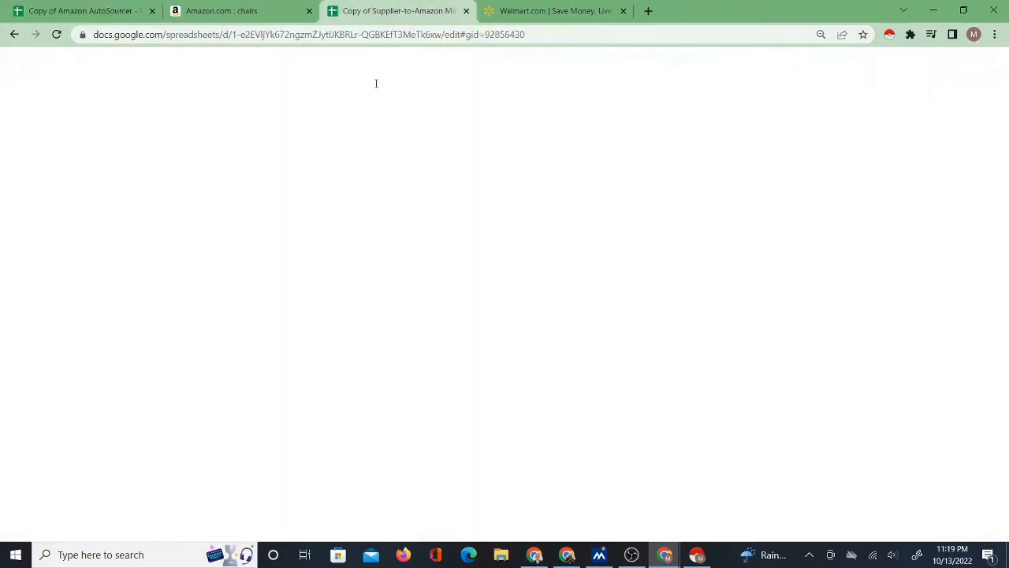
pyautogui.click(75, 10)
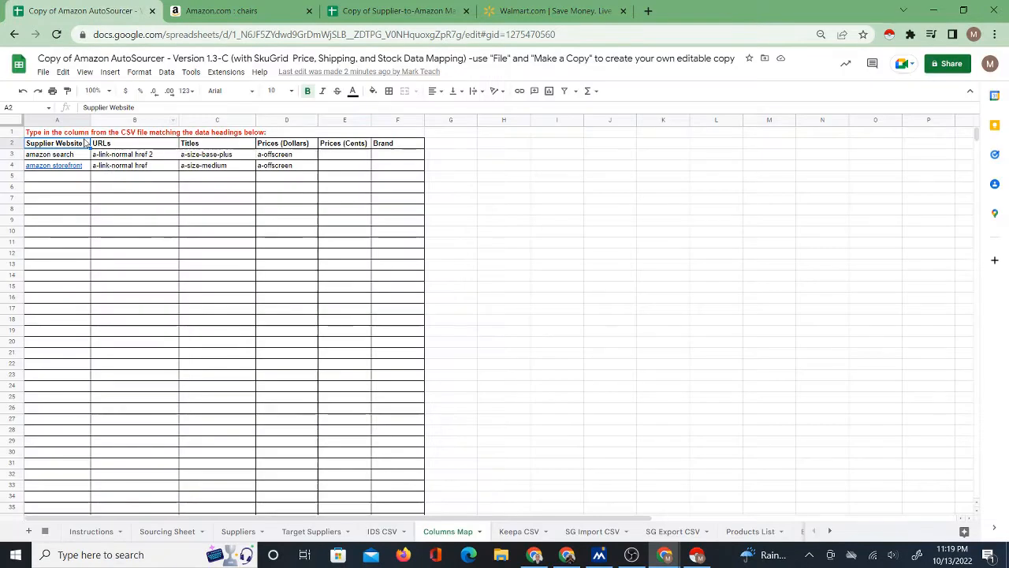
# Replace the "Supplier Website" heading in cell A2 of the Columns Map sheet with "Map Name".
pyautogui.click(64, 156)
pyautogui.click(67, 146)
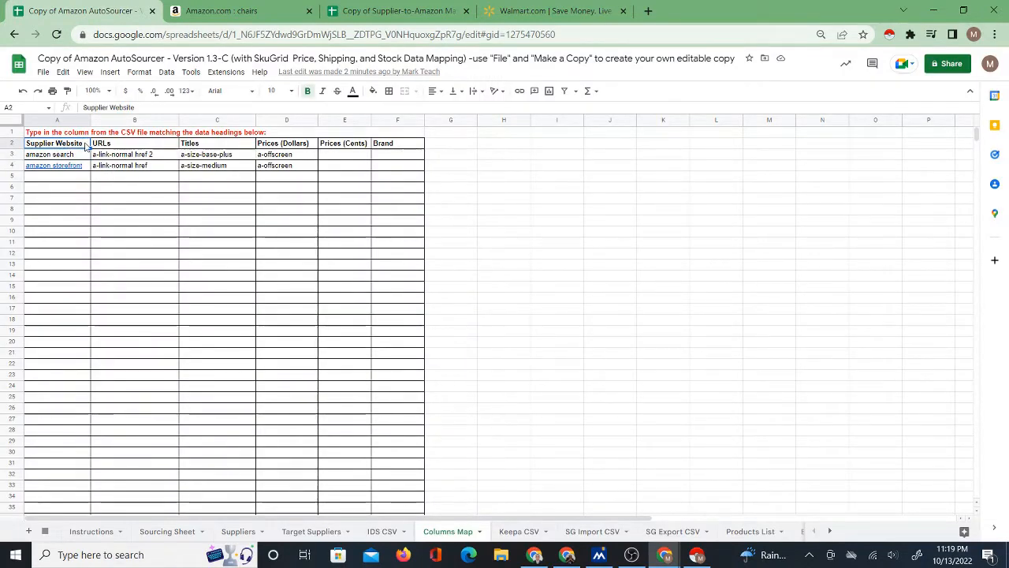
pyautogui.write('Column')
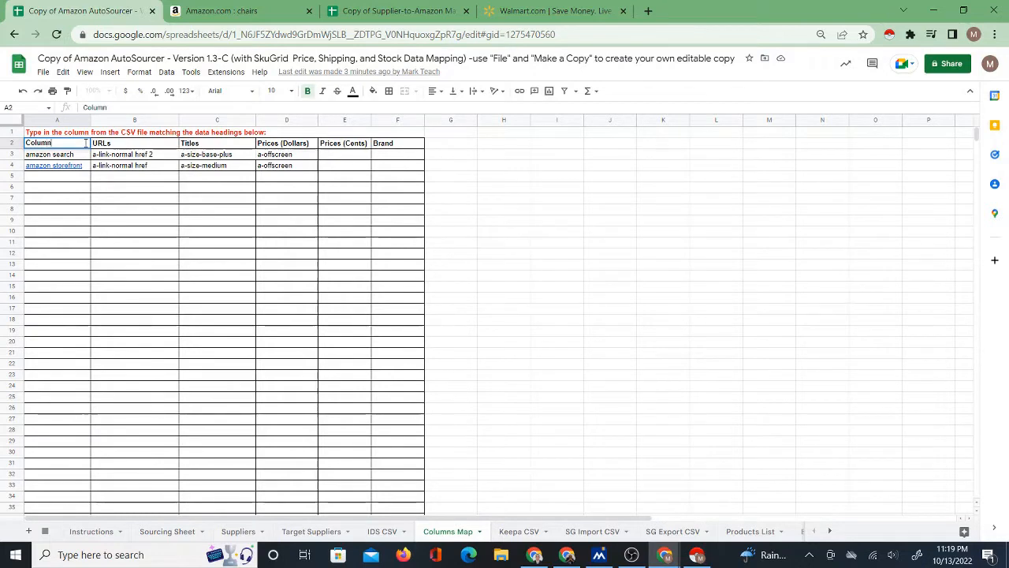
pyautogui.write(' MA')
pyautogui.press('BackSpace')
pyautogui.press('BackSpace')
pyautogui.press('BackSpace')
pyautogui.press('BackSpace')
pyautogui.press('BackSpace')
pyautogui.press('BackSpace')
pyautogui.press('BackSpace')
pyautogui.press('BackSpace')
pyautogui.press('BackSpace')
pyautogui.write('Mop Name')
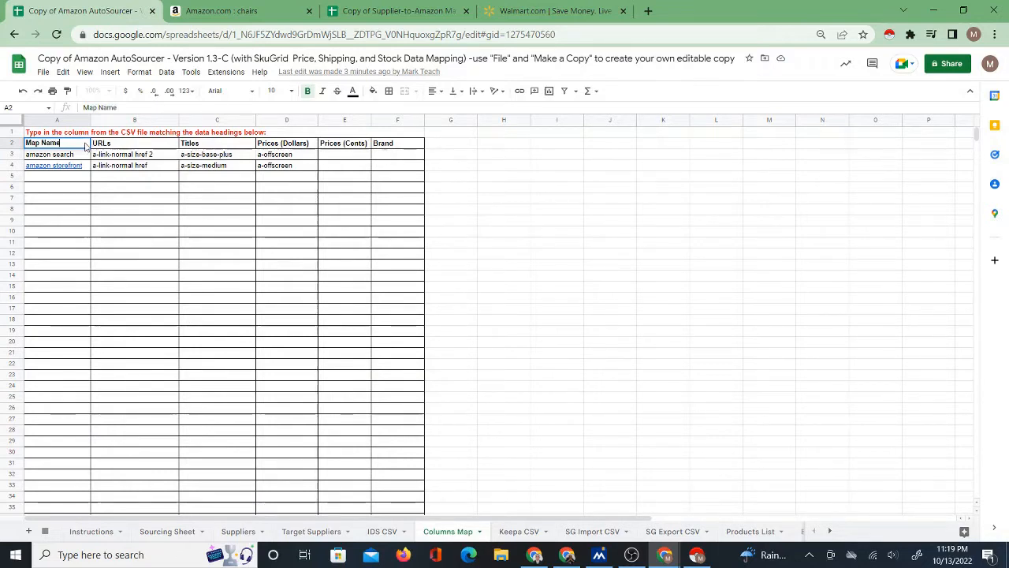
pyautogui.press('Return')
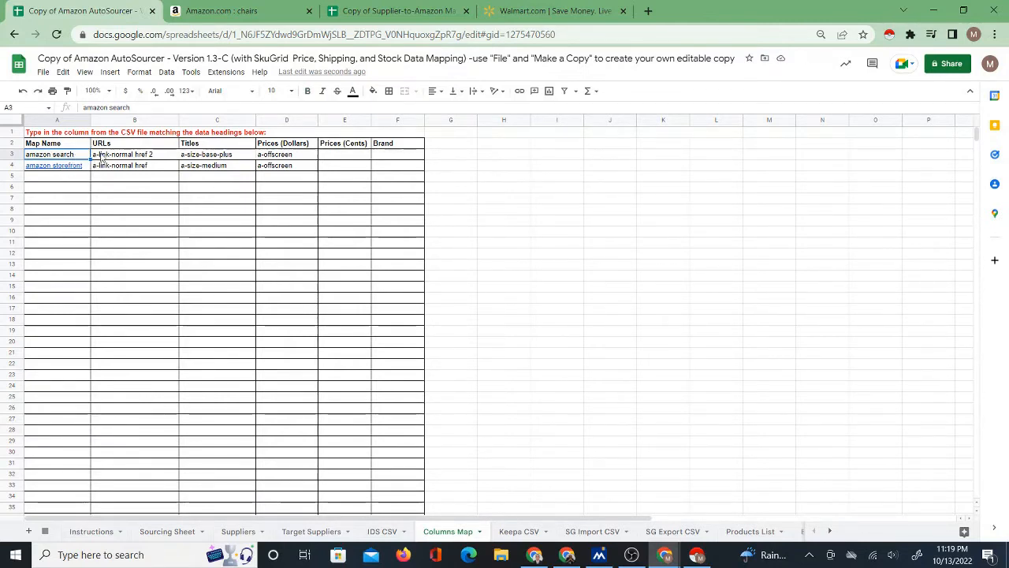
# Review the URLs, Titles and Prices (Dollars) mappings of the "amazon search" row on the Columns Map sheet against their headings.
pyautogui.click(120, 156)
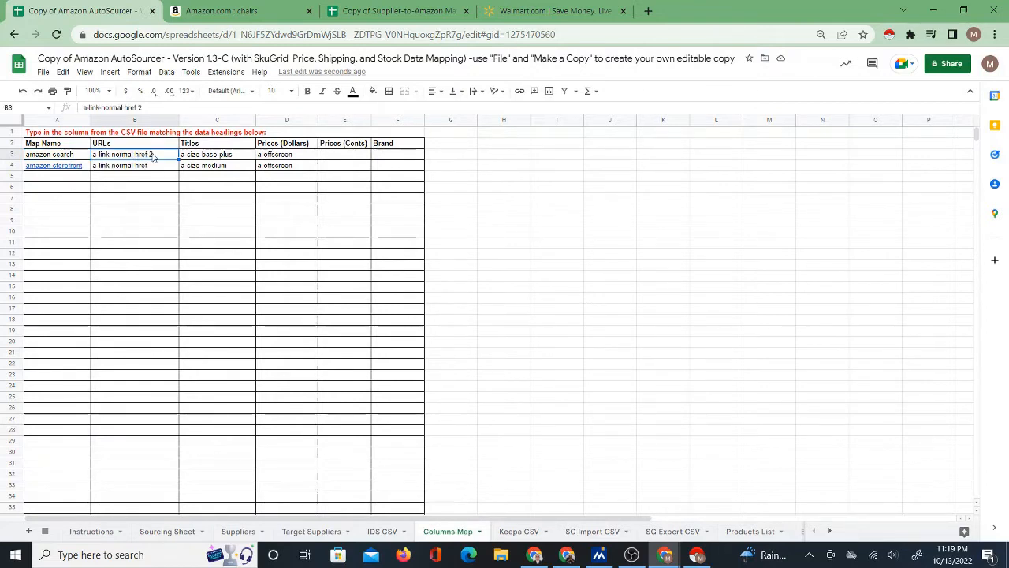
pyautogui.click(137, 148)
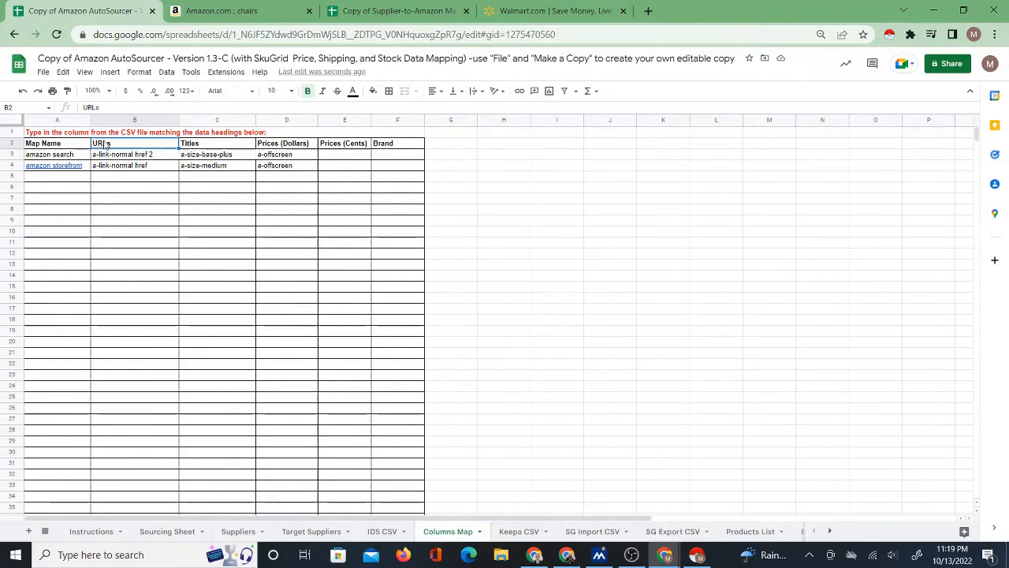
pyautogui.click(185, 156)
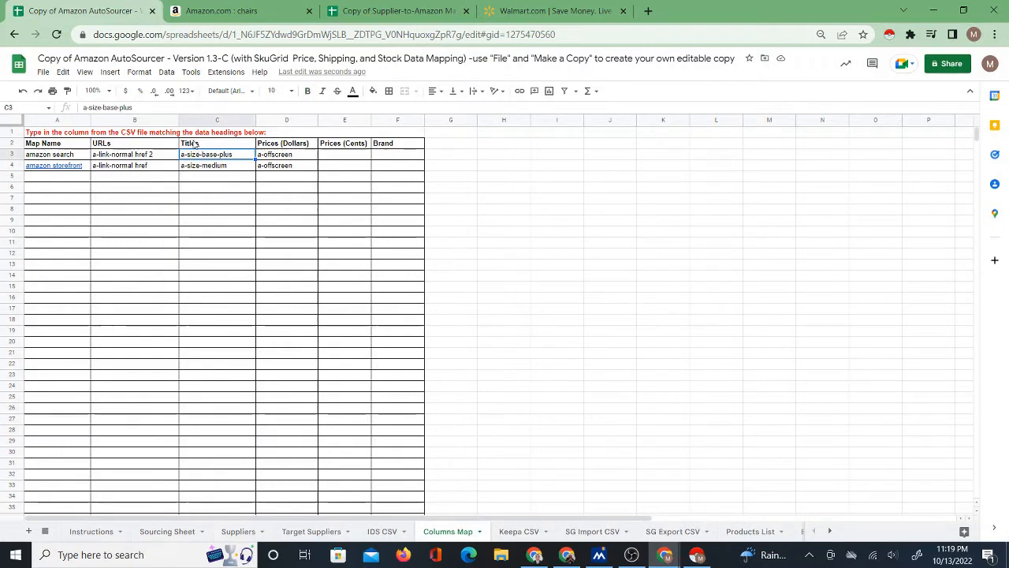
pyautogui.click(197, 145)
pyautogui.click(202, 156)
pyautogui.click(287, 158)
pyautogui.click(283, 147)
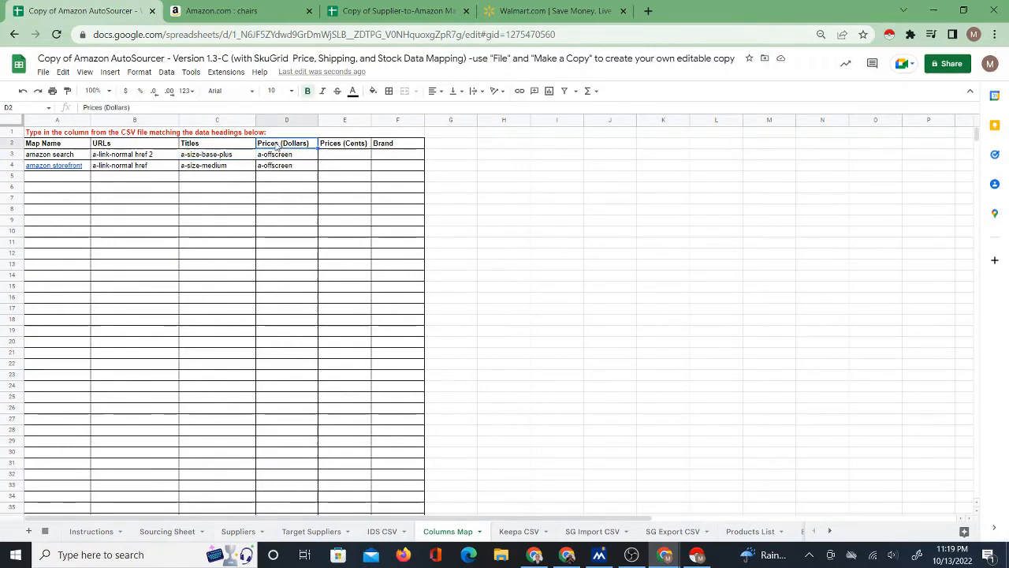
pyautogui.click(283, 158)
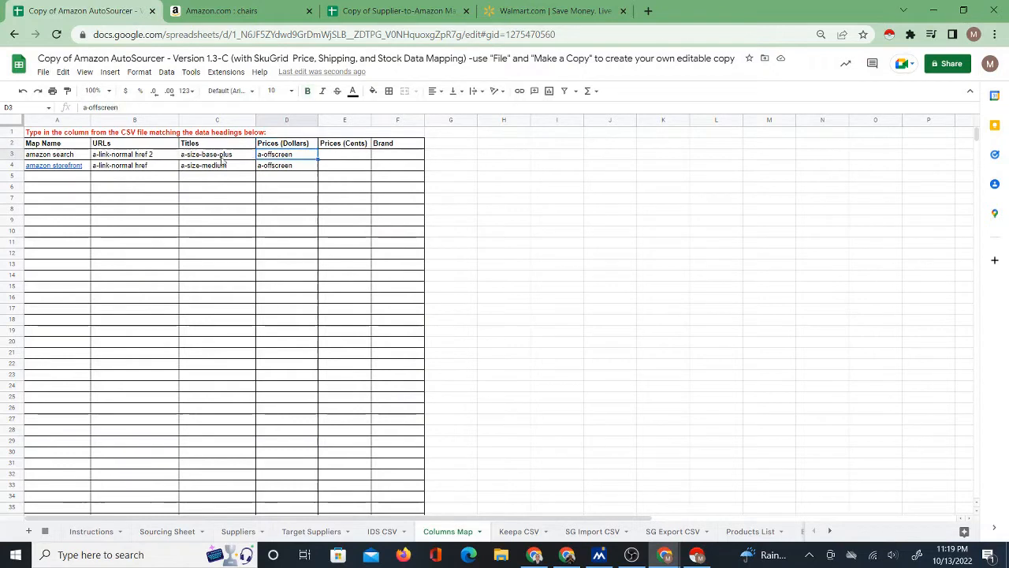
pyautogui.click(198, 158)
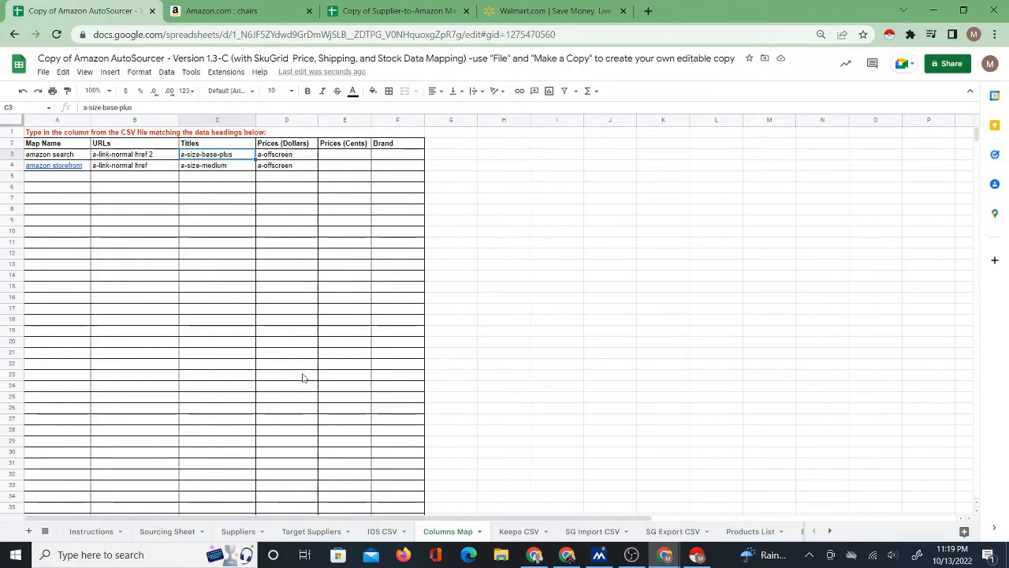
# Check the header of the product title column on the IDS CSV sheet.
pyautogui.click(382, 532)
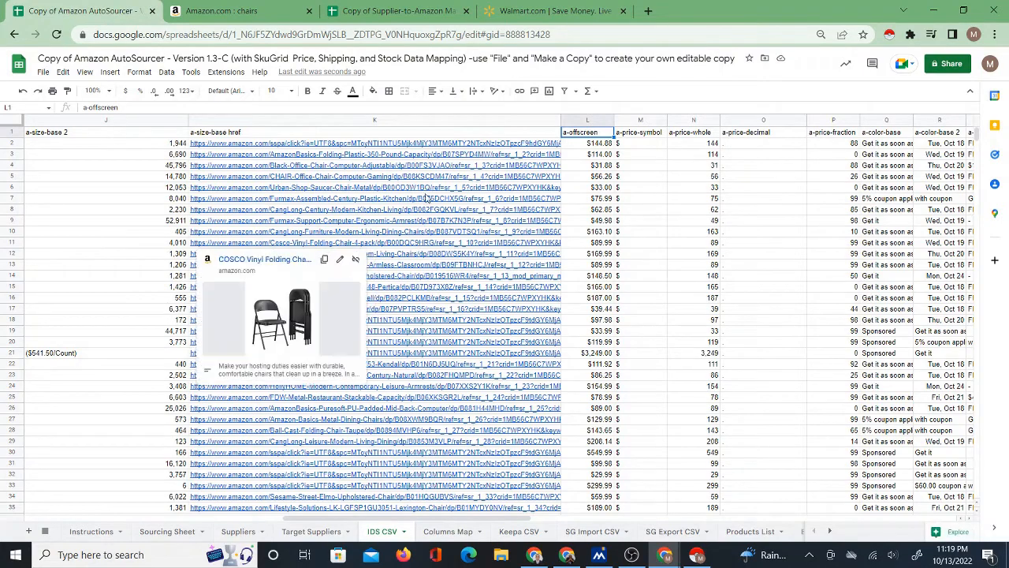
pyautogui.click(387, 512)
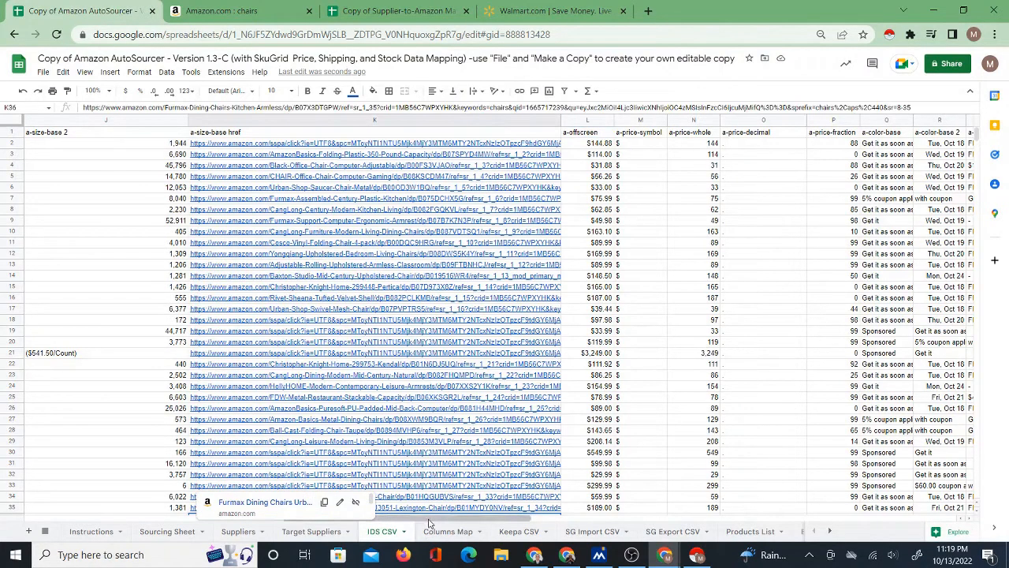
pyautogui.moveTo(423, 518); pyautogui.dragTo(235, 530)
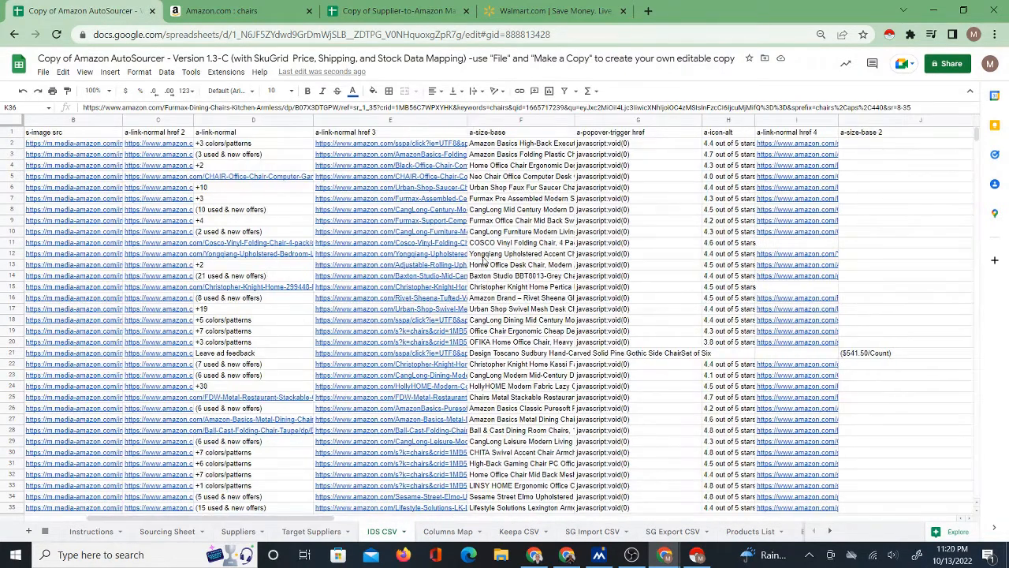
pyautogui.click(490, 132)
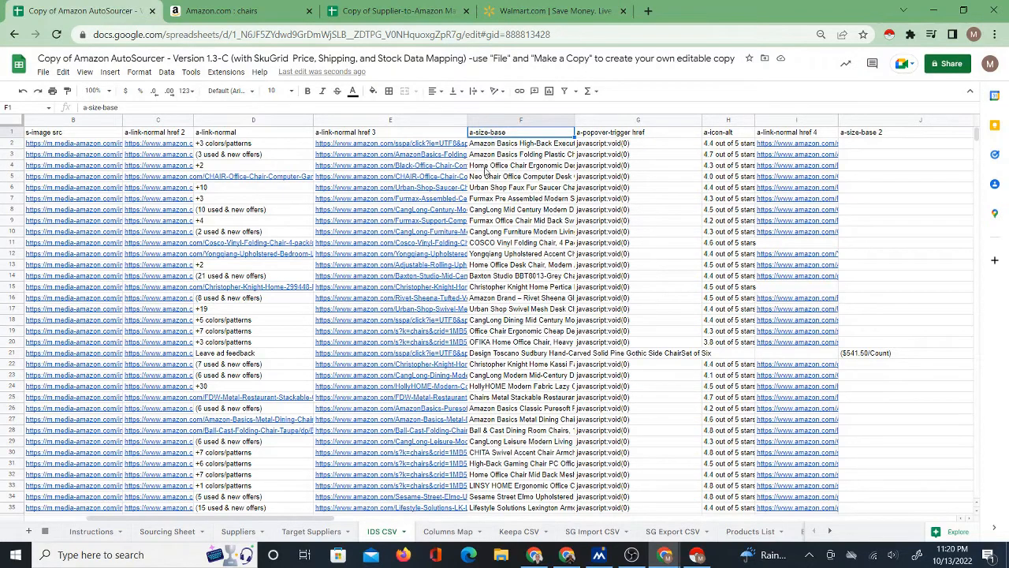
# Authorize the Copy IDS Data script with the Google account and run it on the Sourcing Sheet, checking the first Title cell.
pyautogui.click(168, 532)
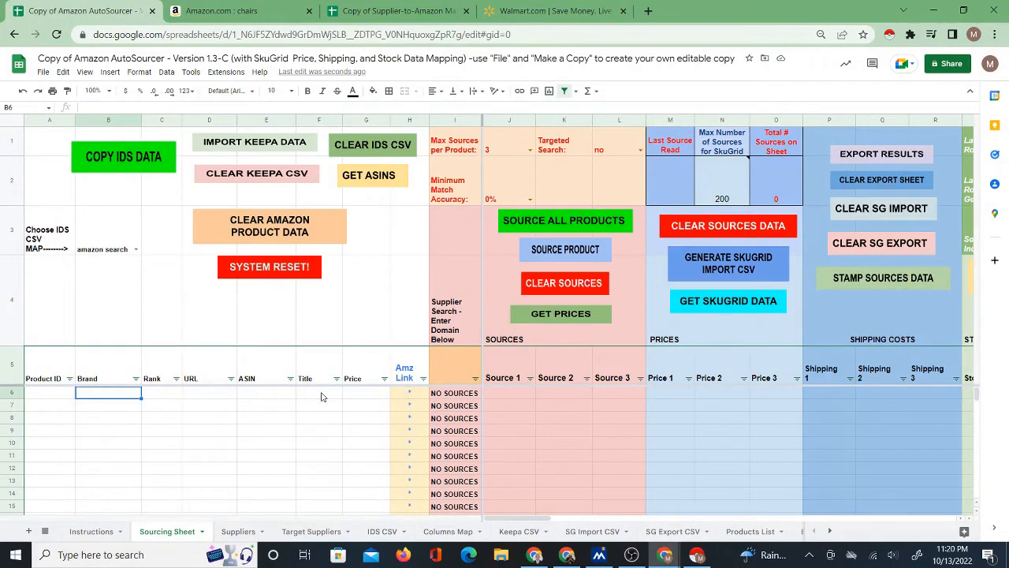
pyautogui.click(113, 163)
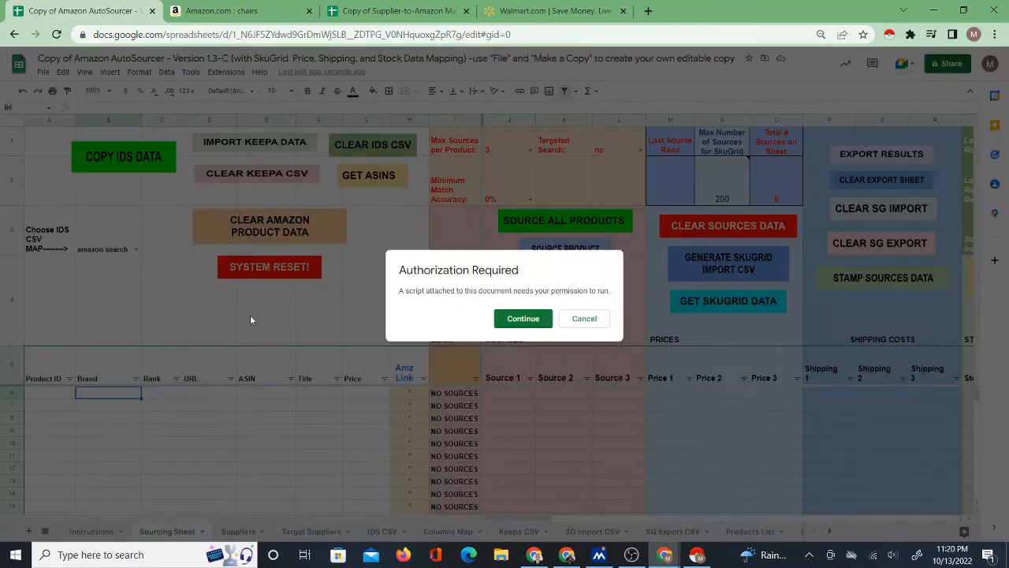
pyautogui.click(516, 318)
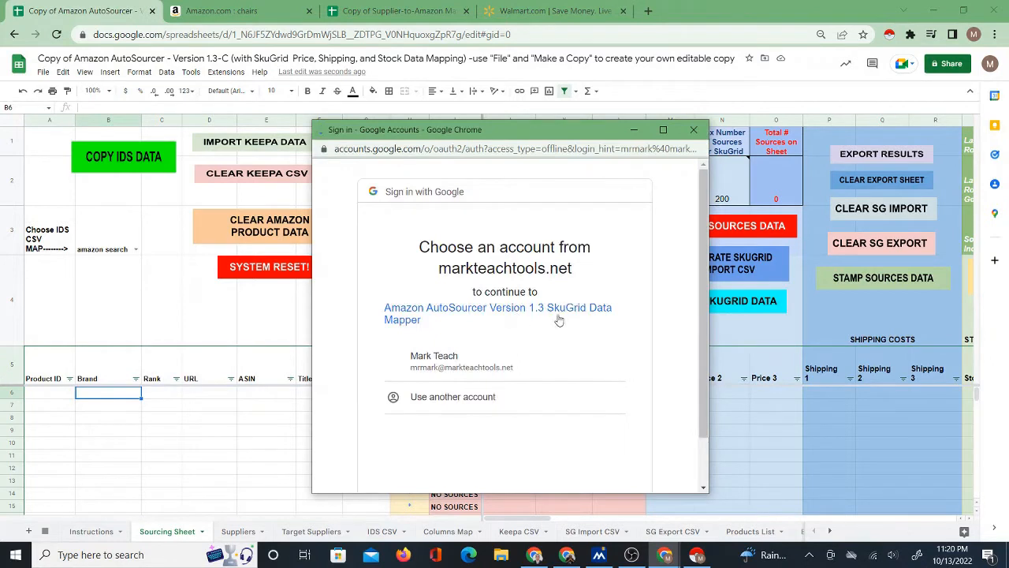
pyautogui.moveTo(703, 328); pyautogui.dragTo(703, 379)
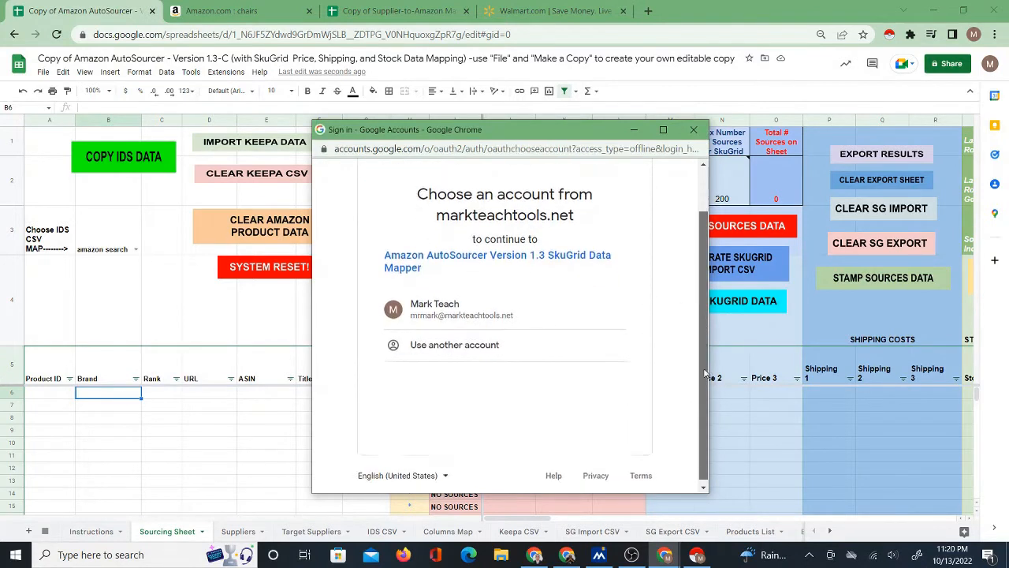
pyautogui.click(486, 301)
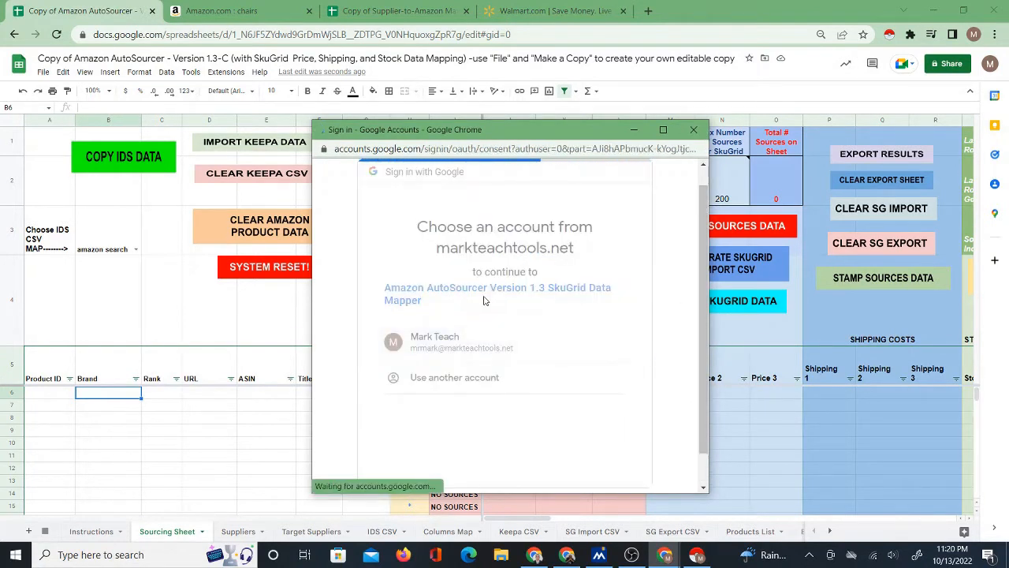
pyautogui.moveTo(704, 279); pyautogui.dragTo(704, 426)
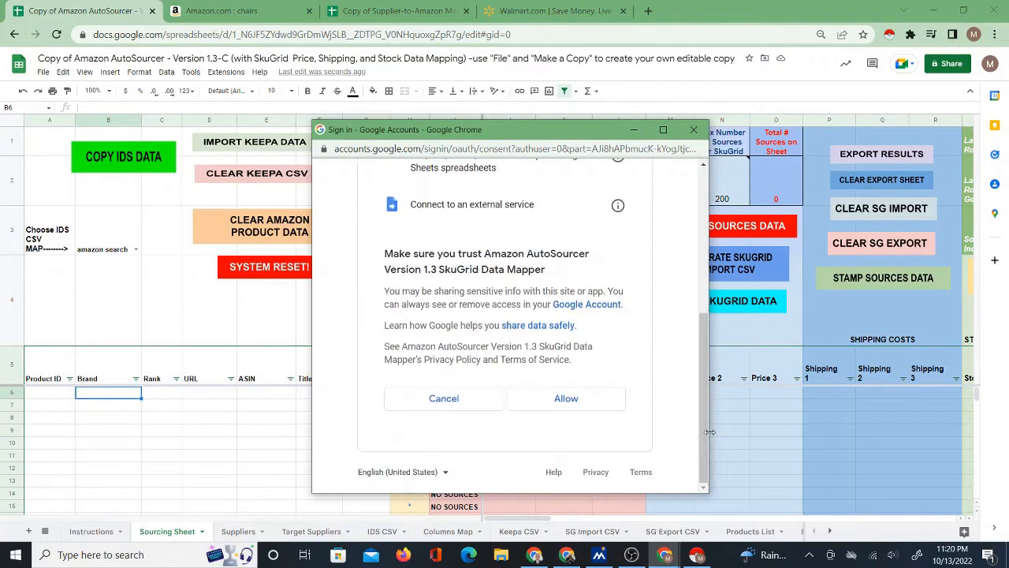
pyautogui.click(582, 400)
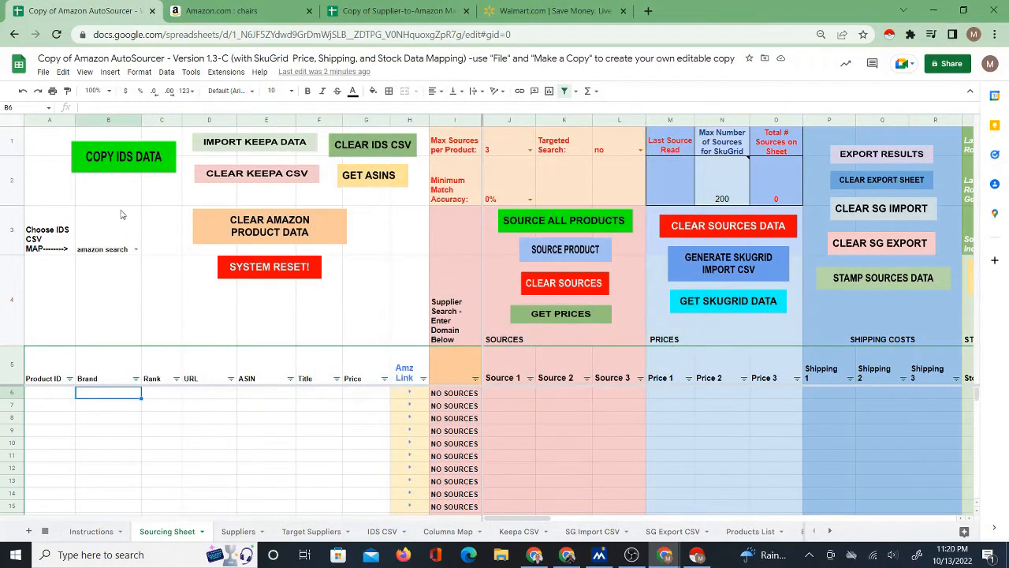
pyautogui.click(110, 159)
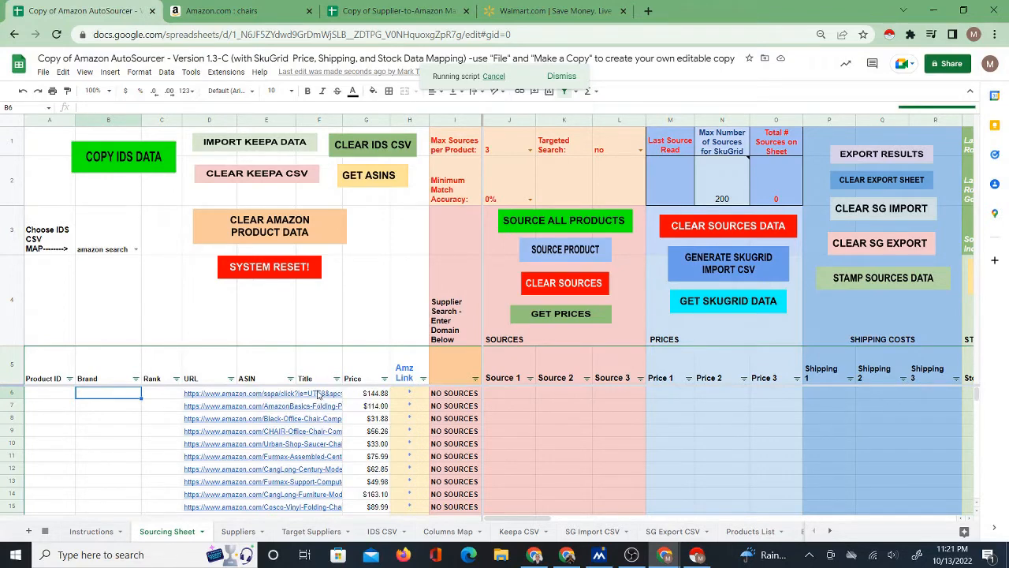
pyautogui.click(319, 393)
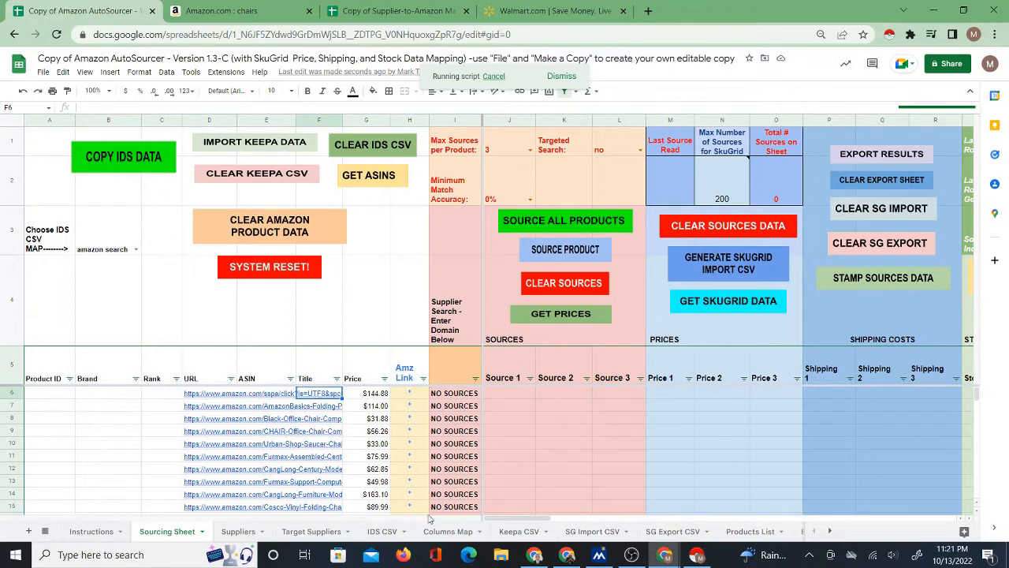
# Copy the "a-size-base" header from the IDS CSV sheet into the Titles mapping of "amazon search" in cell C3 of the Columns Map.
pyautogui.click(443, 531)
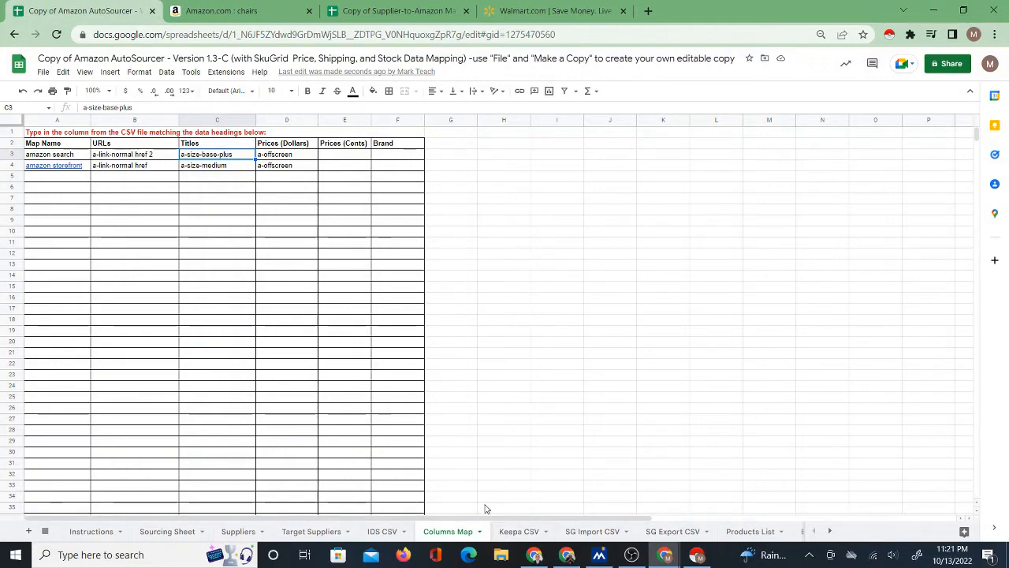
pyautogui.click(382, 531)
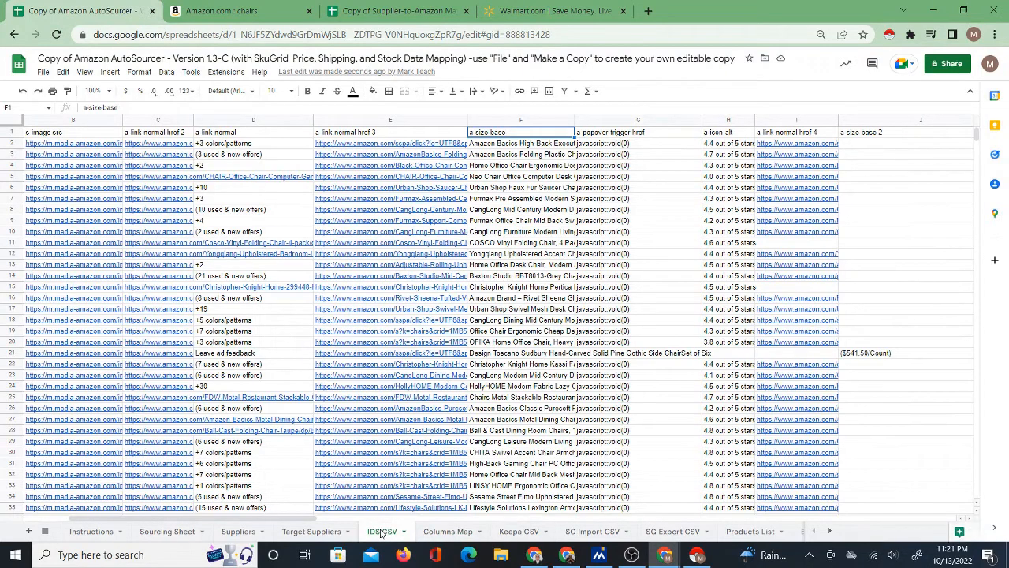
pyautogui.rightClick(487, 133)
pyautogui.click(508, 158)
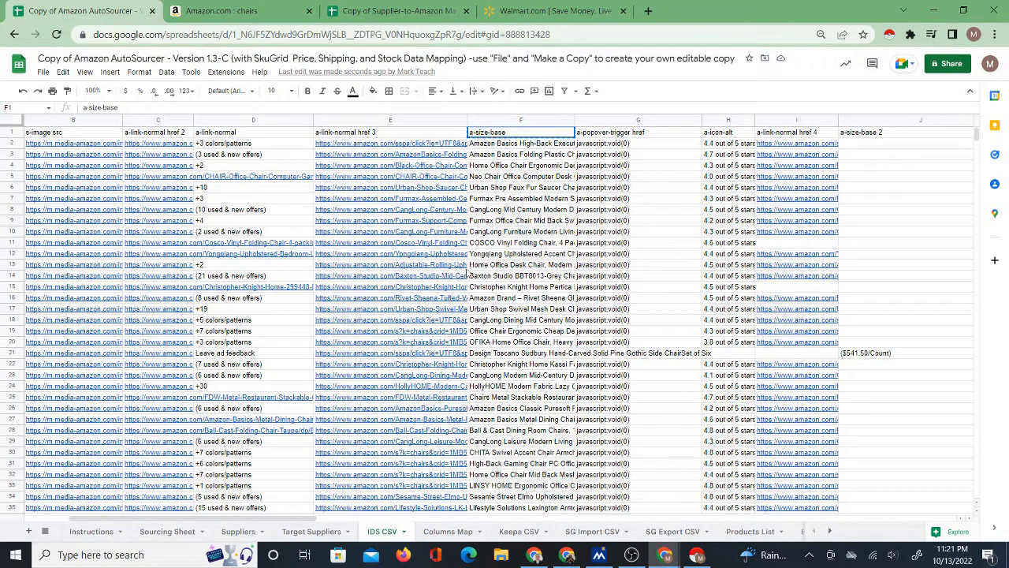
pyautogui.click(443, 530)
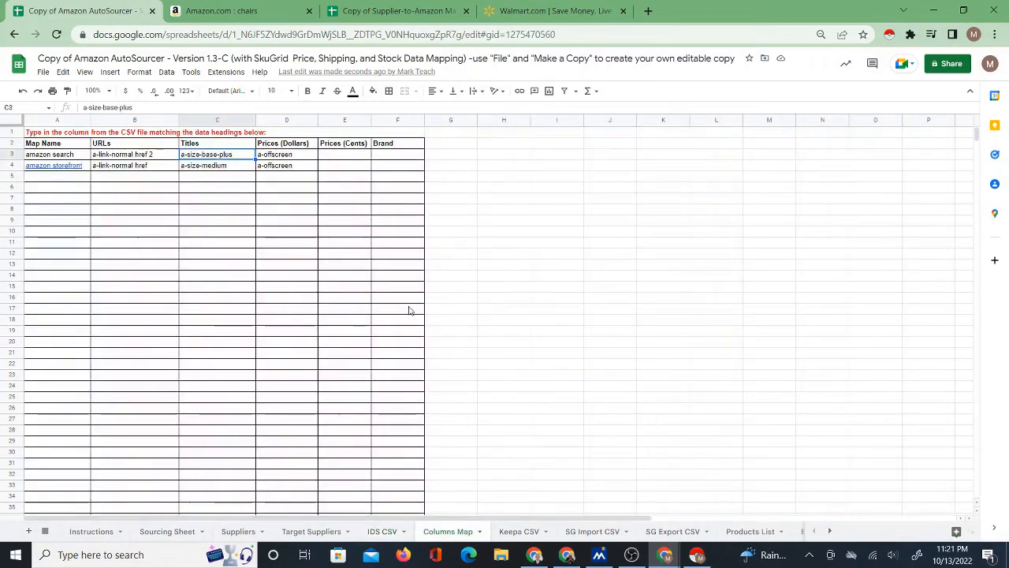
pyautogui.rightClick(215, 157)
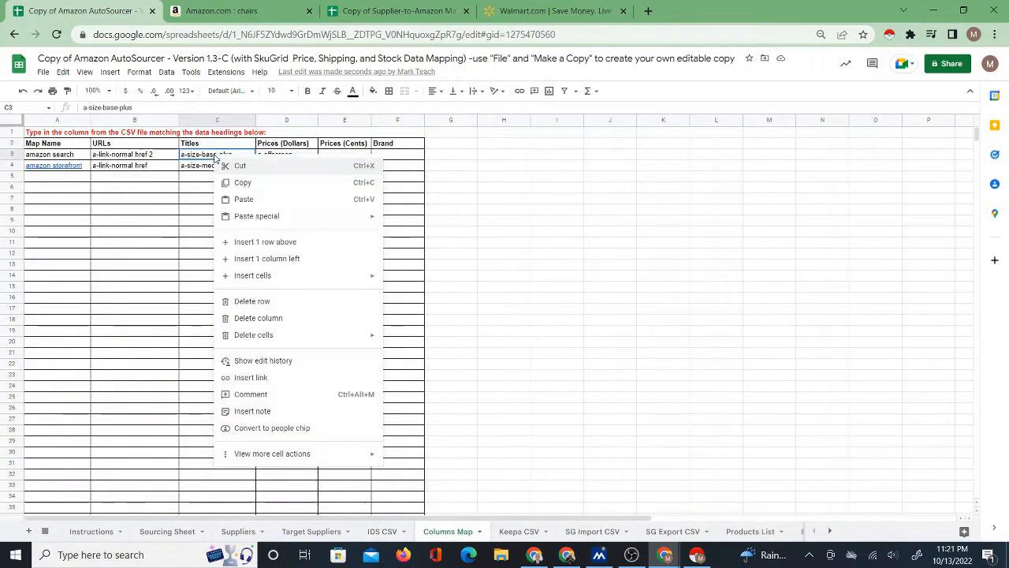
pyautogui.click(244, 199)
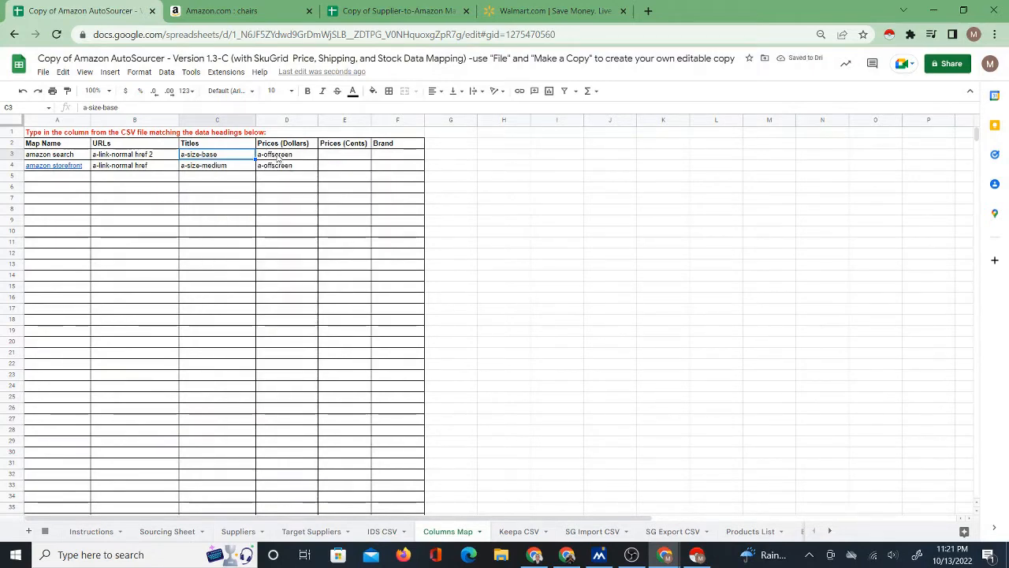
pyautogui.click(63, 156)
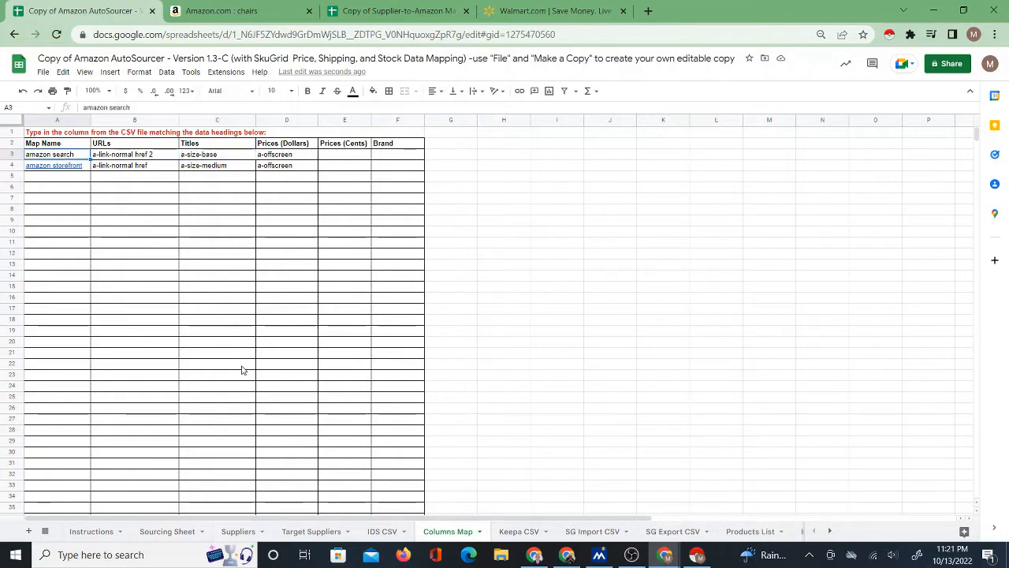
# Rerun Copy IDS Data on the Sourcing Sheet and check the Title and ASIN cells of the first product row.
pyautogui.click(168, 532)
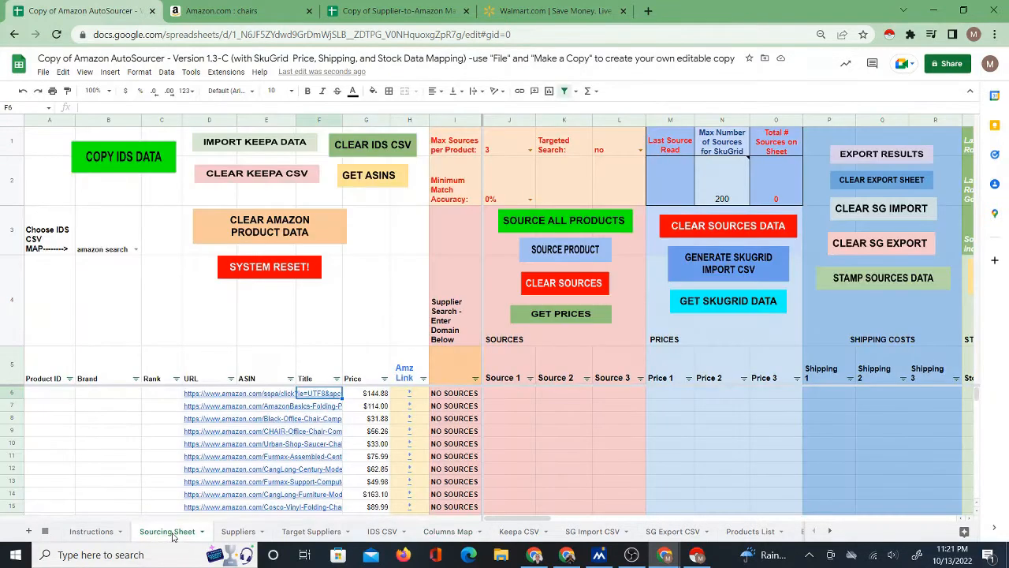
pyautogui.click(199, 400)
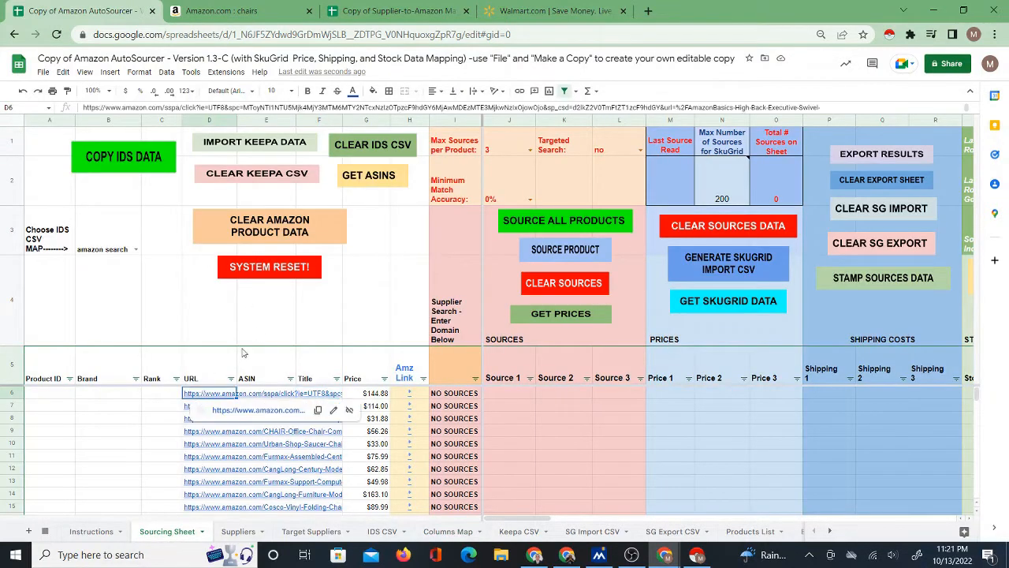
pyautogui.click(121, 160)
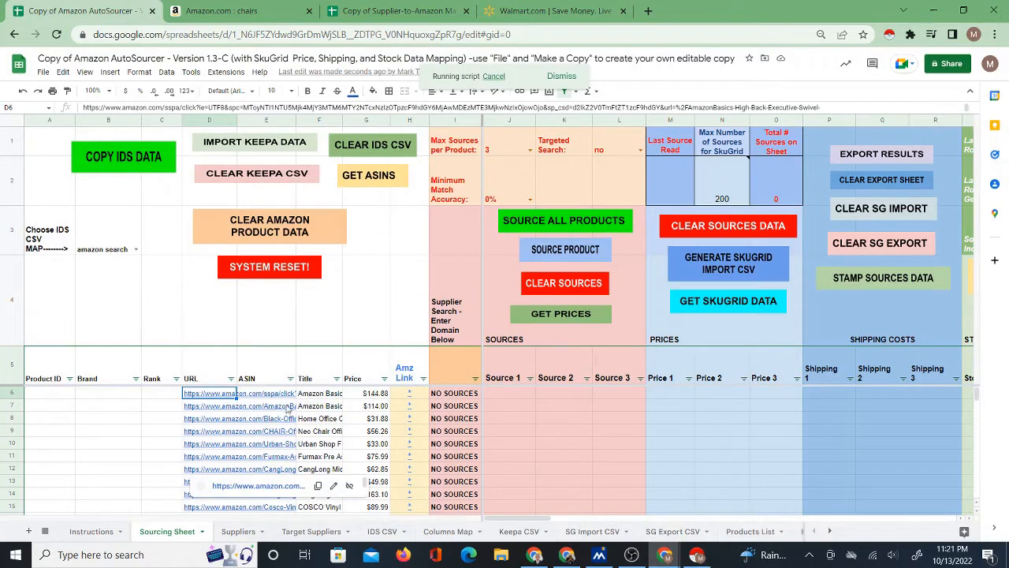
pyautogui.click(323, 396)
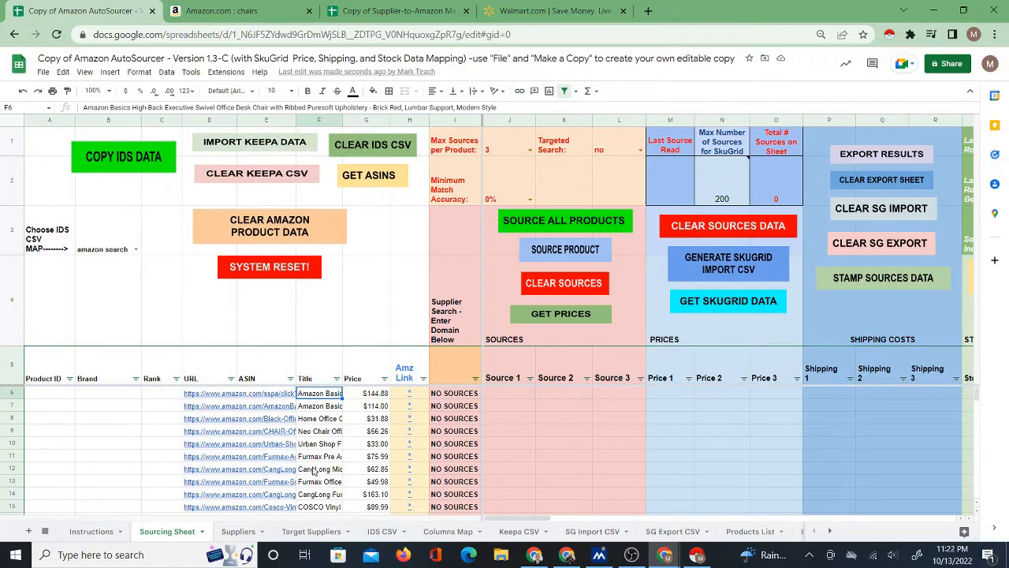
pyautogui.click(274, 394)
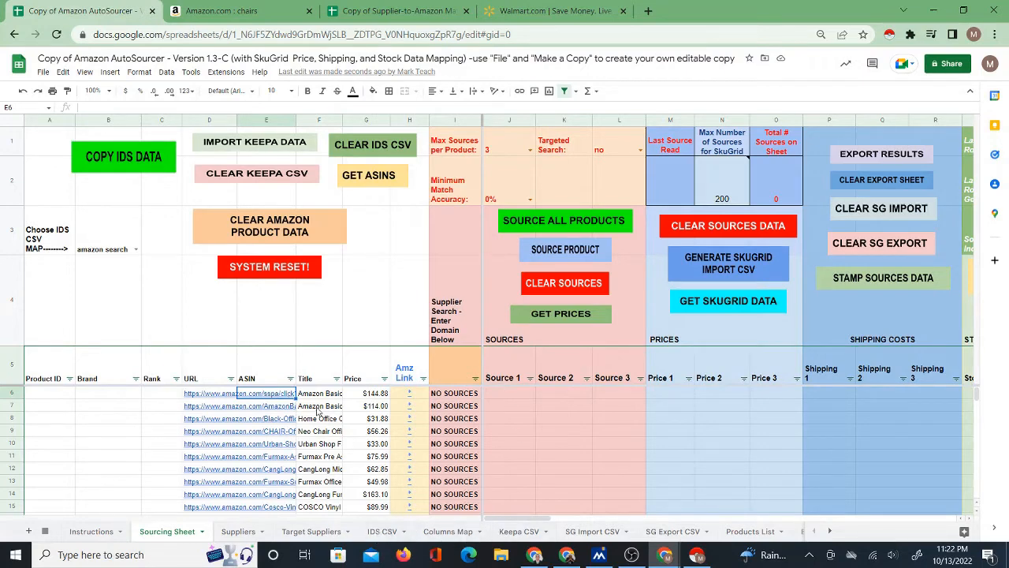
# Compare the "amazon search" mappings on the Columns Map sheet with the Amazon chairs search results page.
pyautogui.click(433, 532)
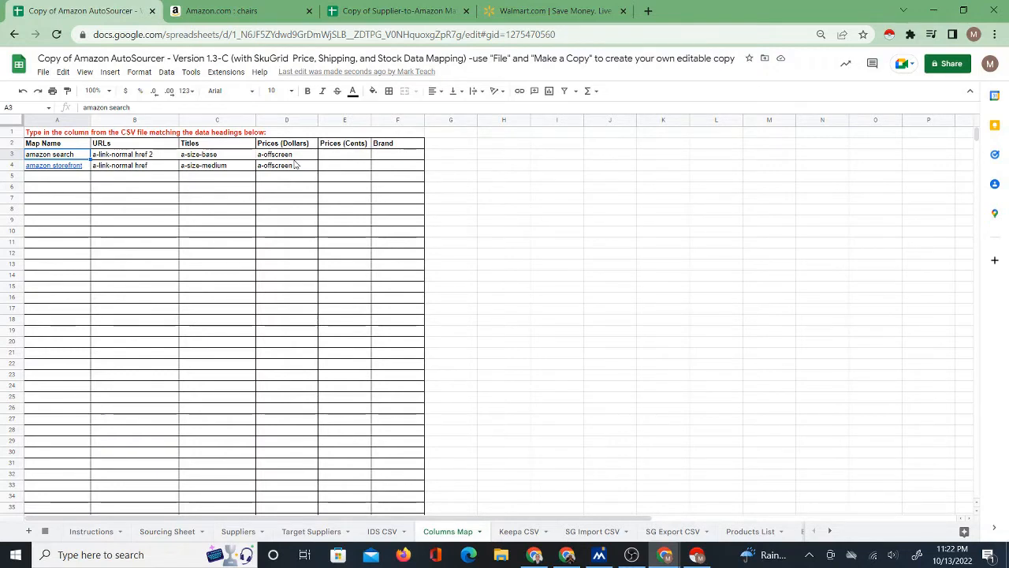
pyautogui.click(235, 10)
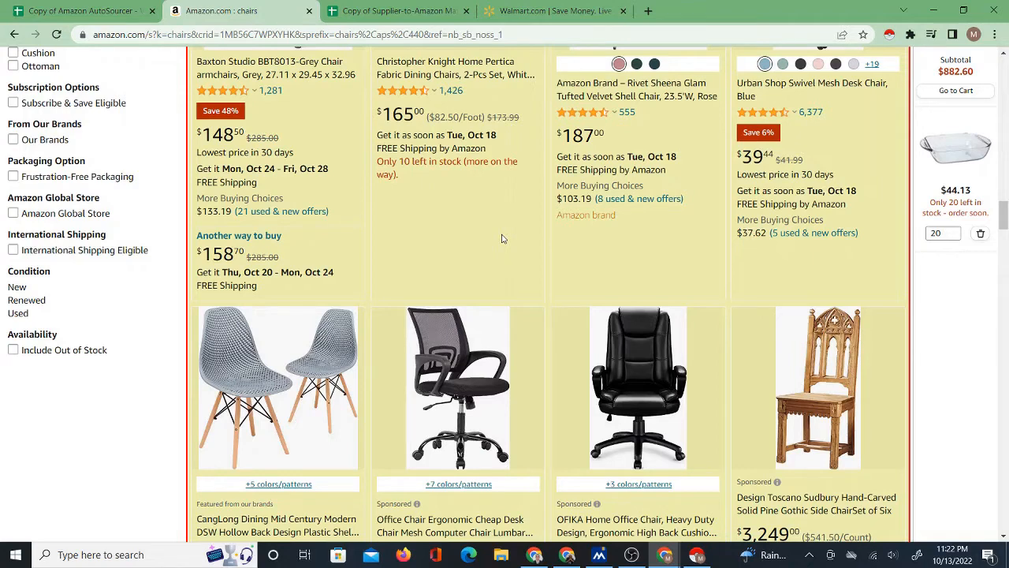
pyautogui.click(110, 7)
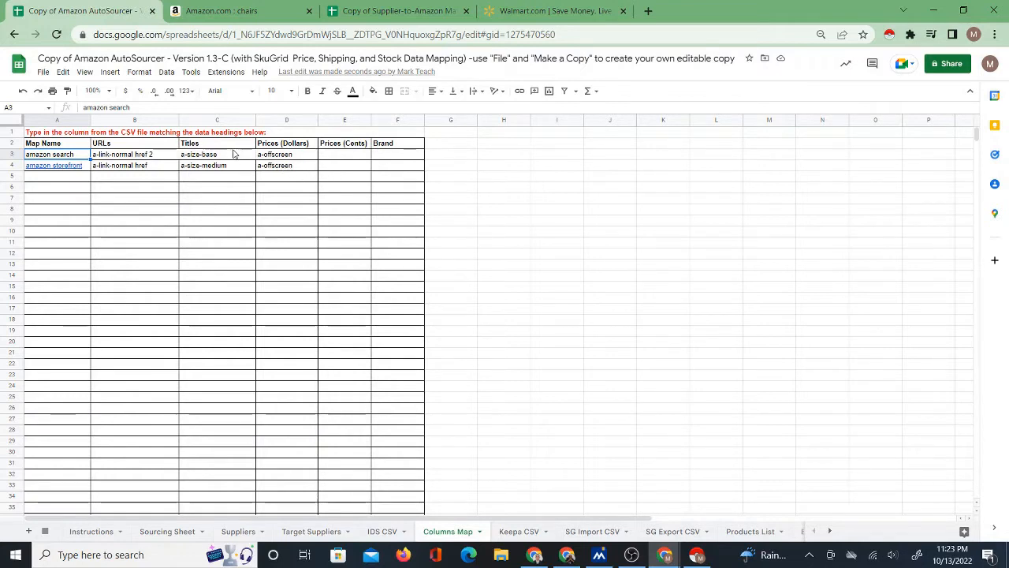
pyautogui.click(128, 157)
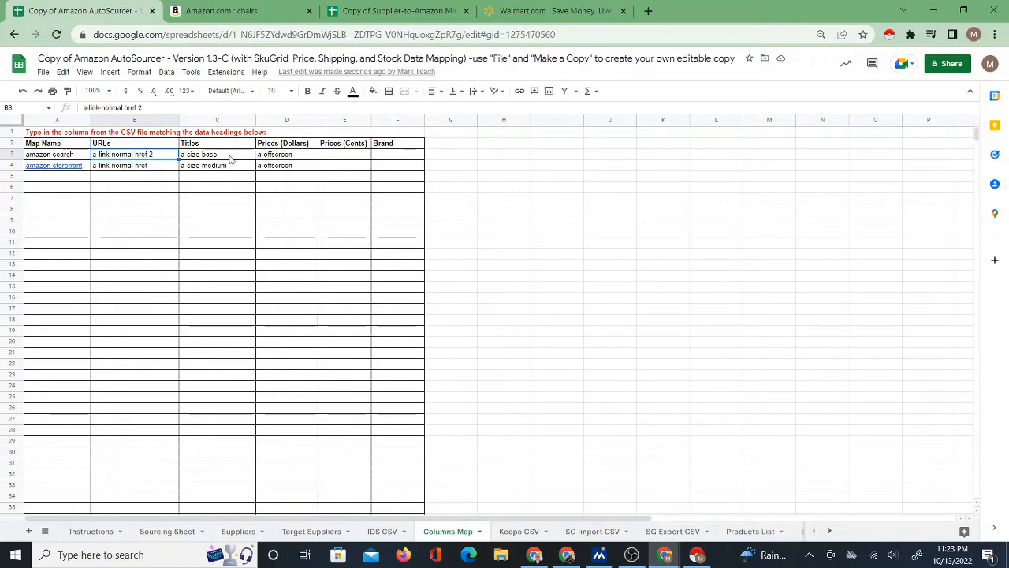
# Check the scraped column headers on the IDS CSV sheet against the product data on the Sourcing Sheet.
pyautogui.click(383, 532)
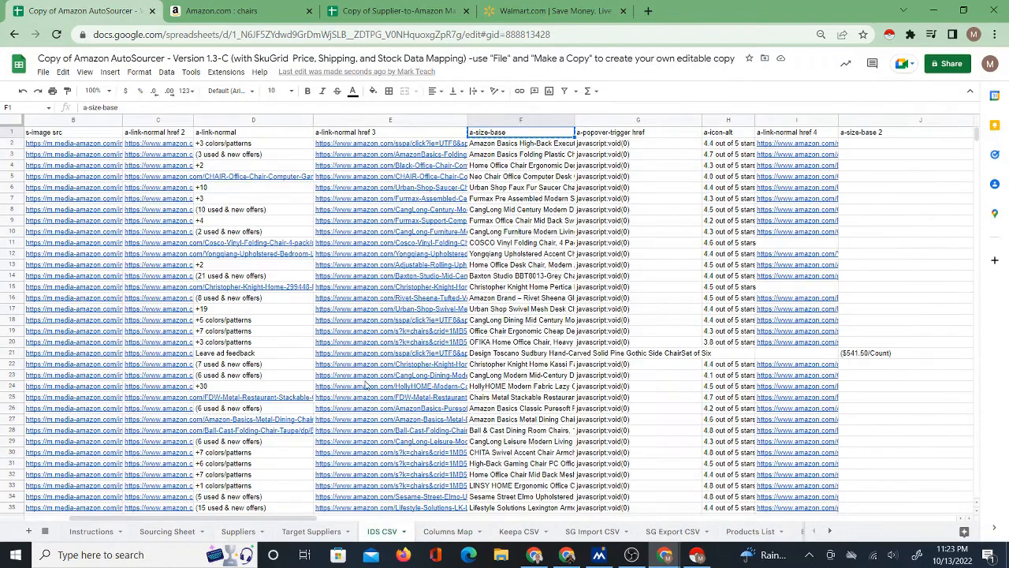
pyautogui.moveTo(365, 383)
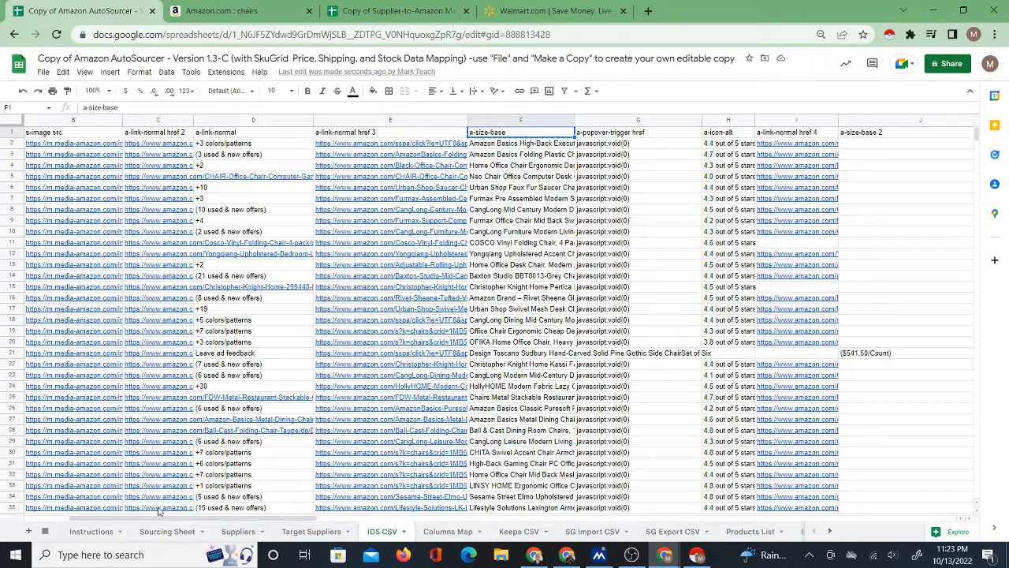
pyautogui.click(168, 530)
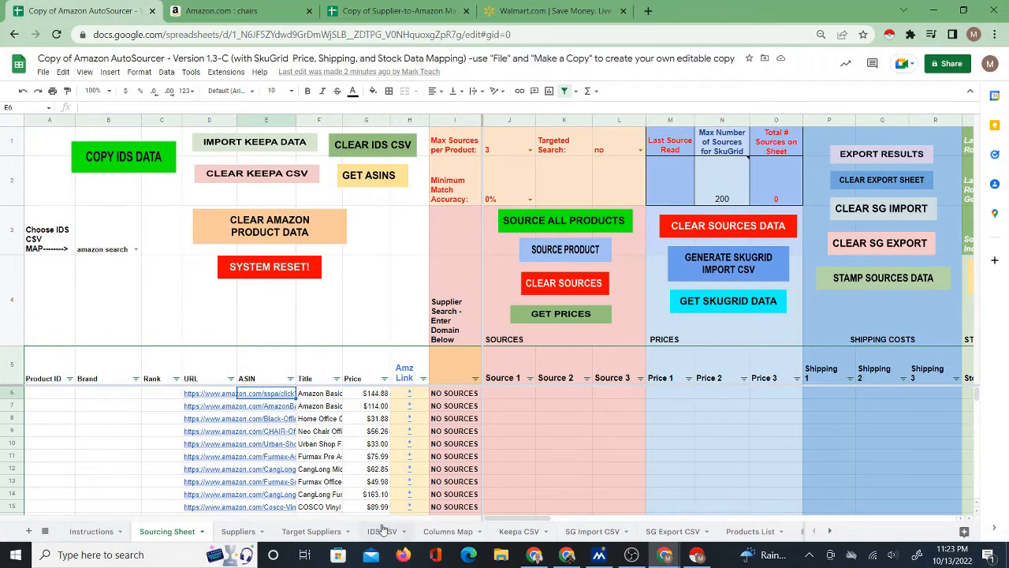
# Review the map name, URLs, Titles and Prices (Dollars) entries of "amazon search" on the Columns Map sheet.
pyautogui.click(447, 530)
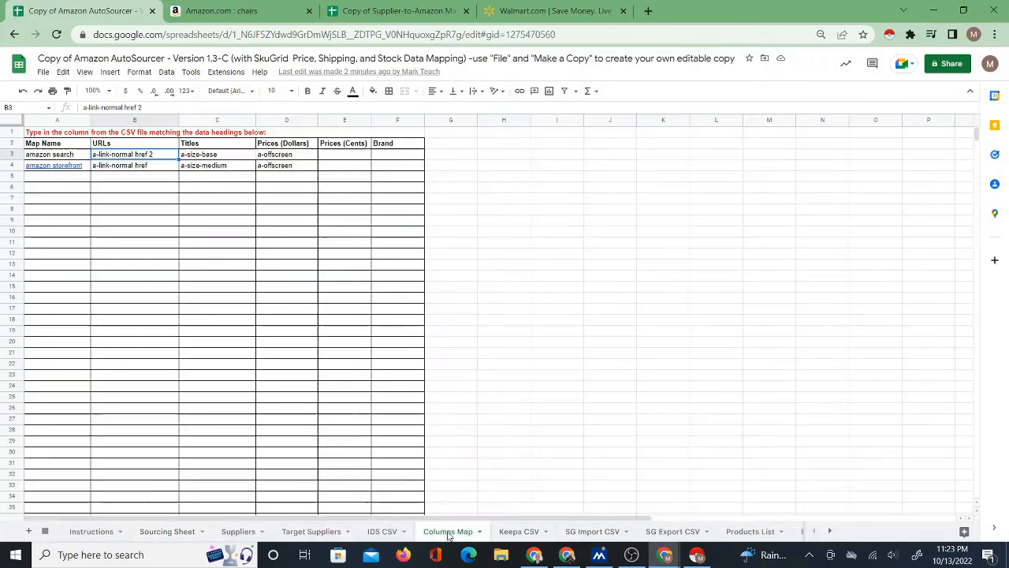
pyautogui.click(77, 157)
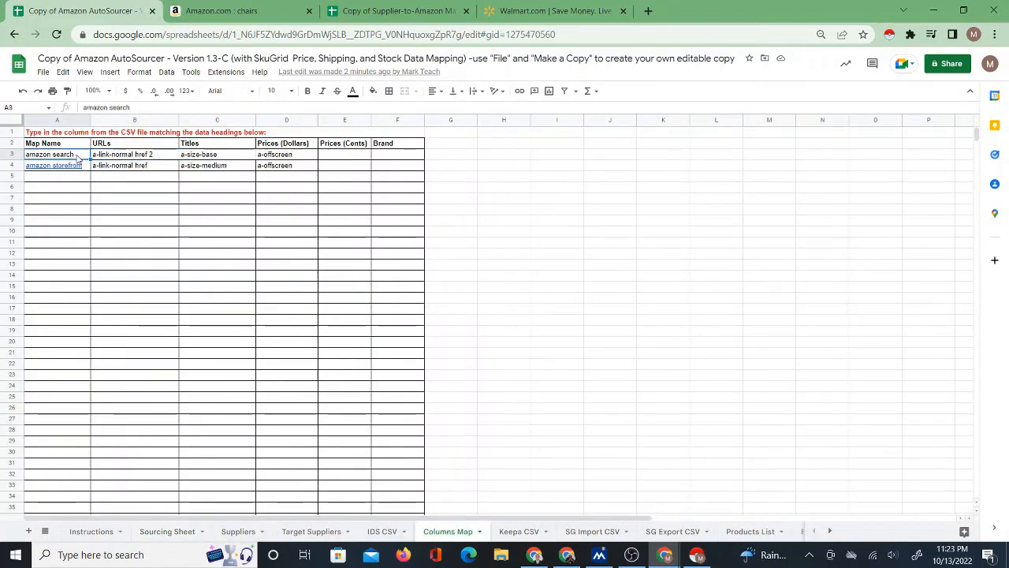
pyautogui.click(133, 159)
pyautogui.click(224, 161)
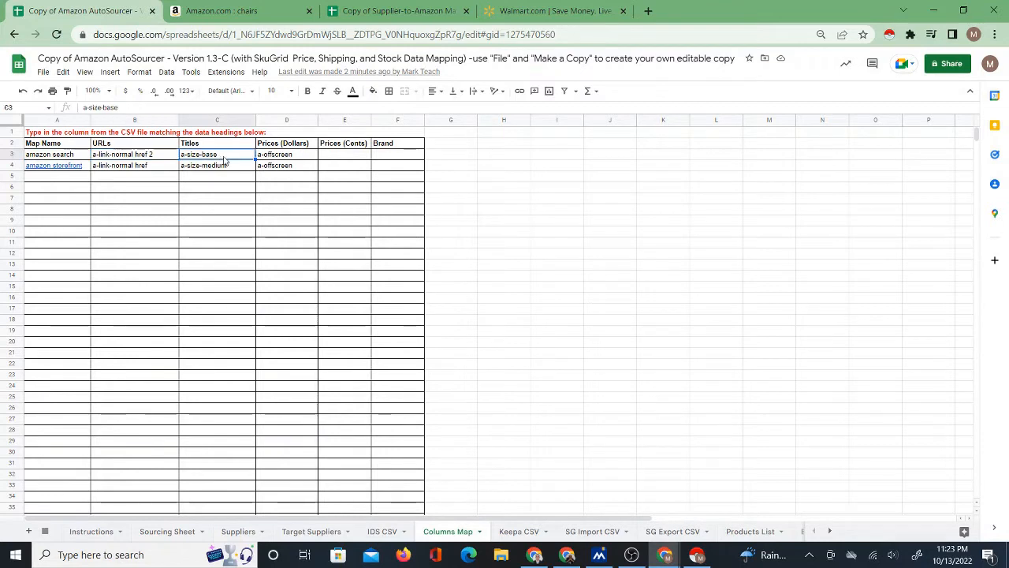
pyautogui.click(146, 155)
pyautogui.click(200, 158)
pyautogui.click(276, 158)
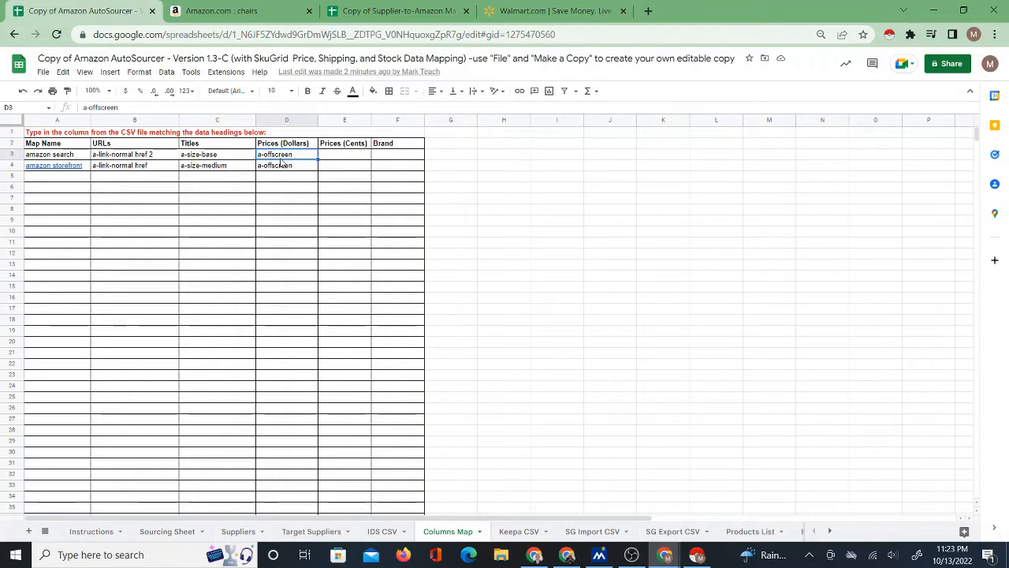
# Check the Title and Price cells of the first product row on the Sourcing Sheet.
pyautogui.click(167, 531)
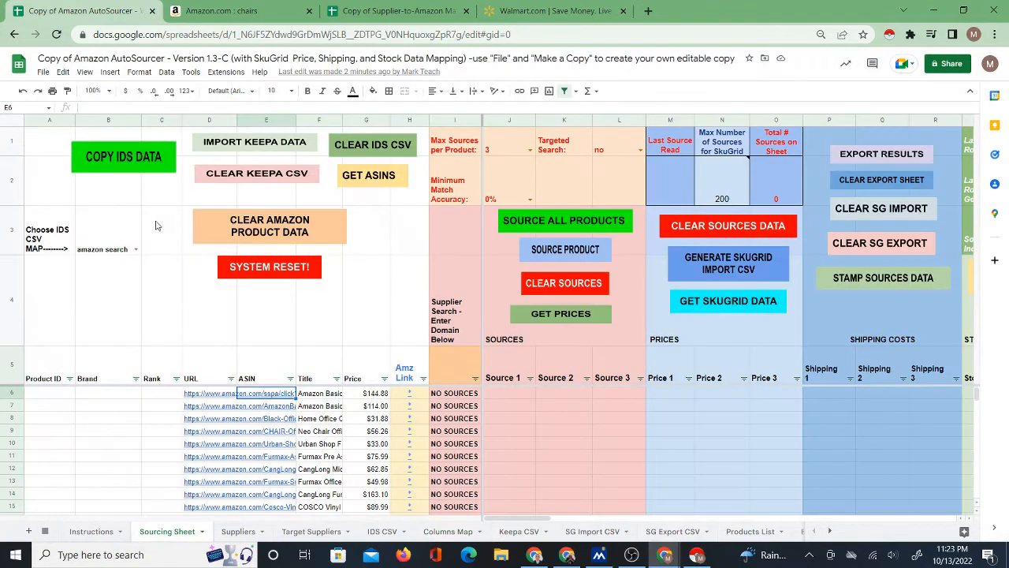
pyautogui.click(327, 396)
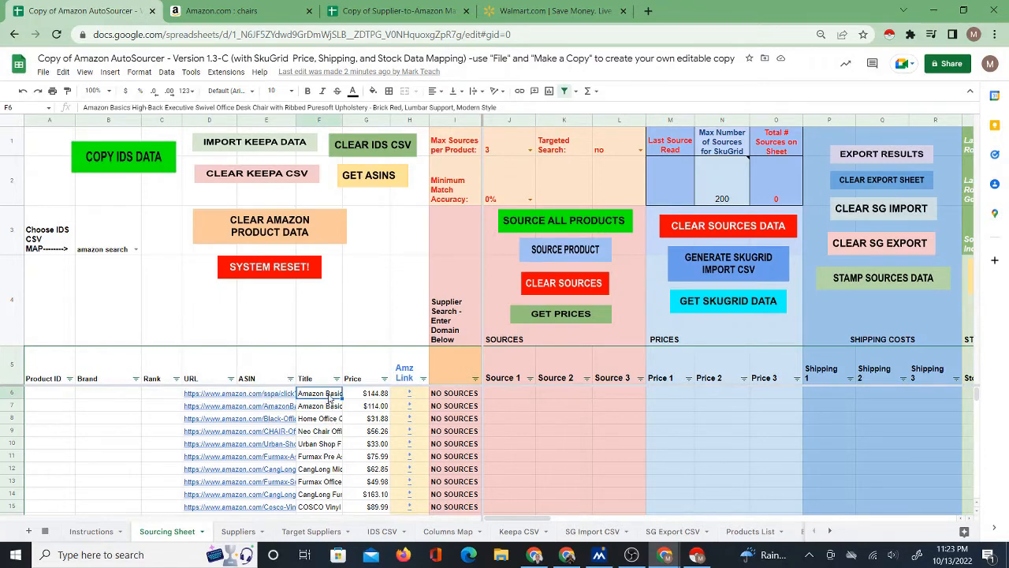
pyautogui.click(377, 395)
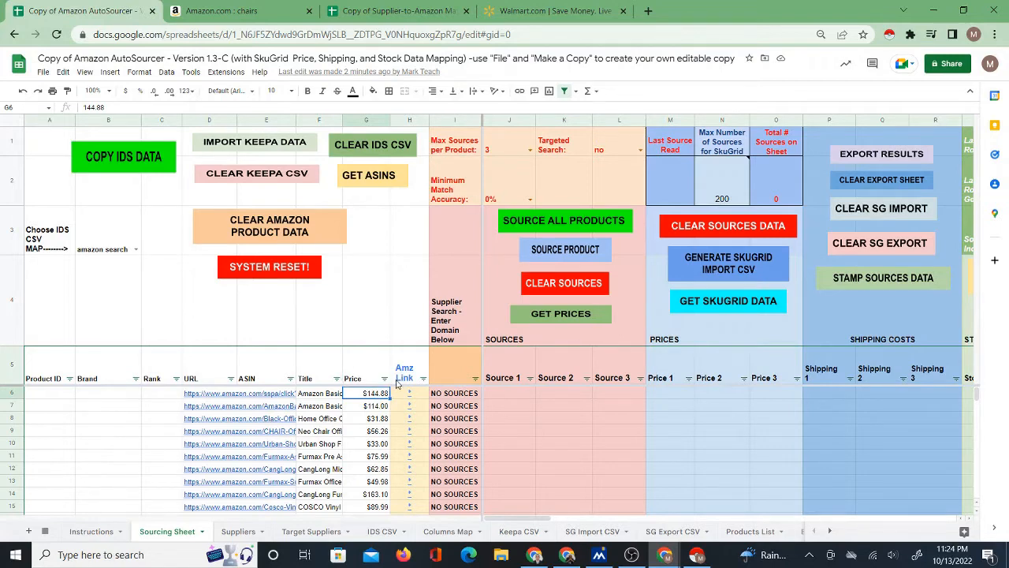
# View the Supplier-to-Amazon Matcher spreadsheet and the Walmart home page, ending on the Supplier and Amazon Data sheet.
pyautogui.click(390, 11)
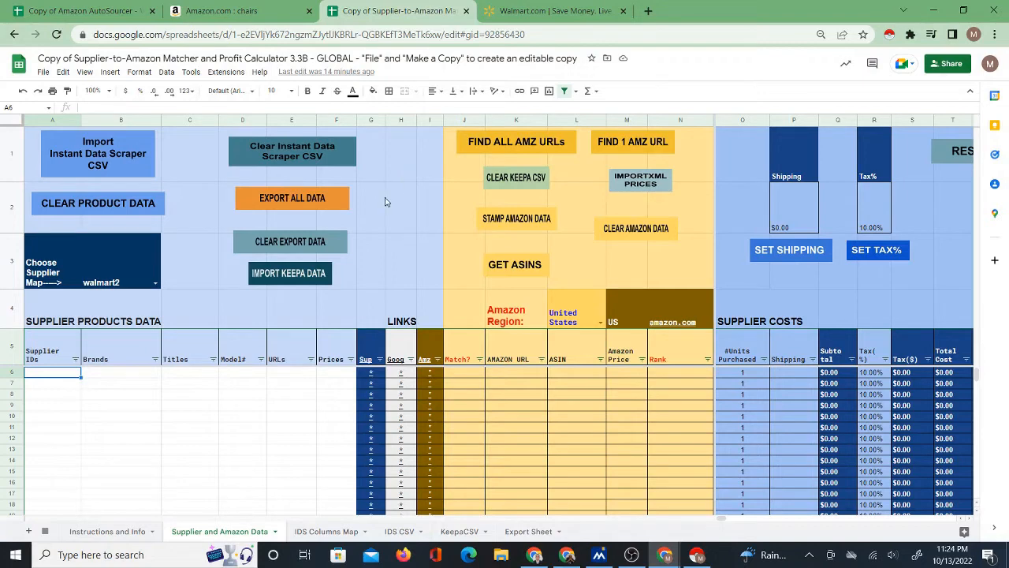
pyautogui.click(521, 15)
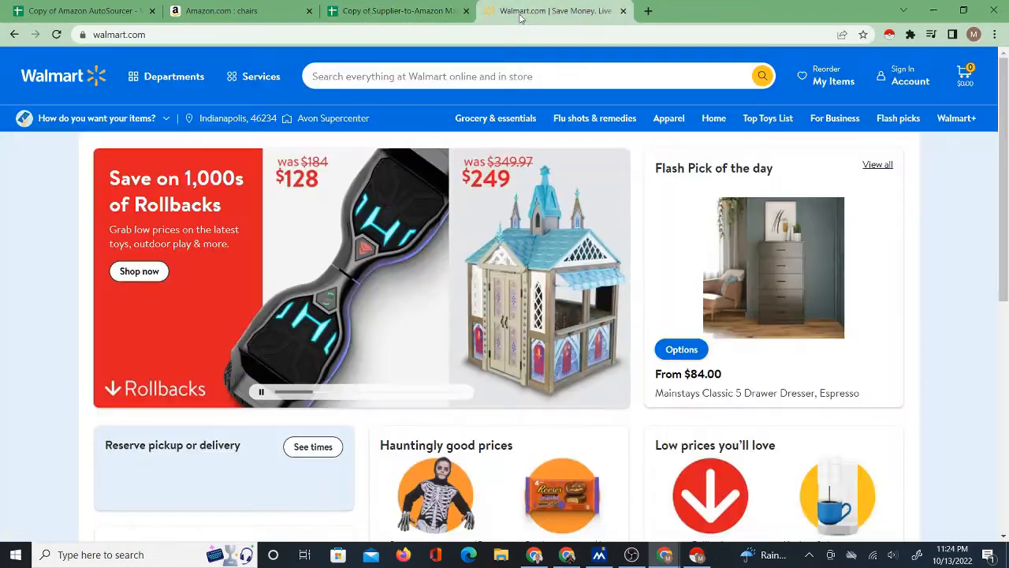
pyautogui.click(468, 20)
pyautogui.click(524, 9)
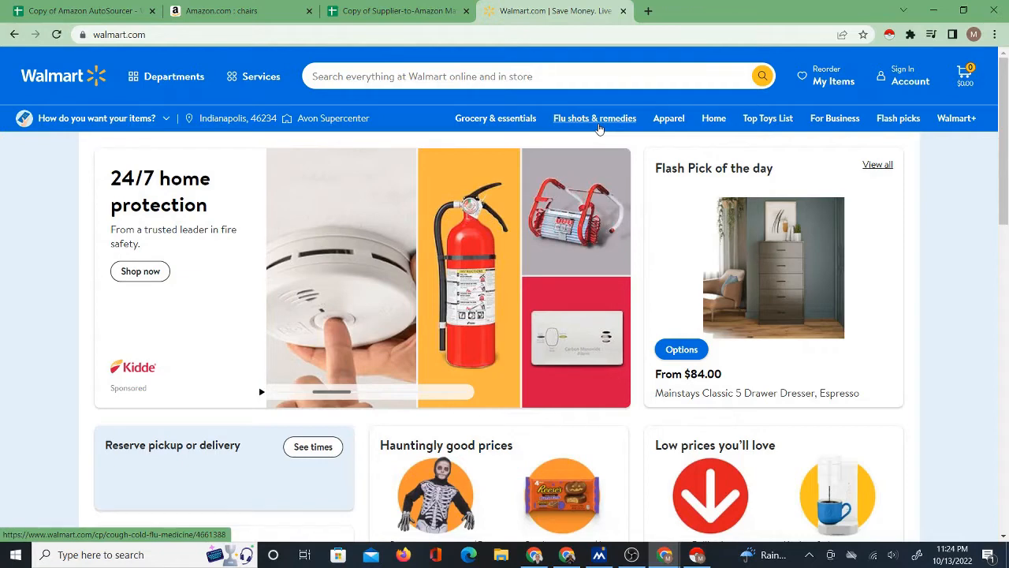
pyautogui.click(396, 17)
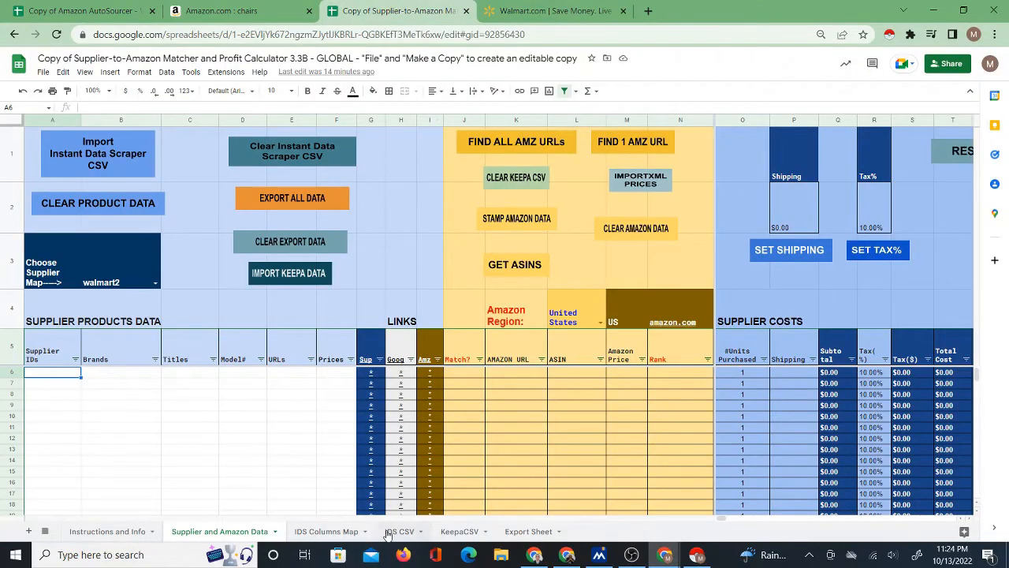
# Compare the map names and Titles headers of walmart, walmart2 and walmart3 on the IDS Columns Map sheet.
pyautogui.click(327, 532)
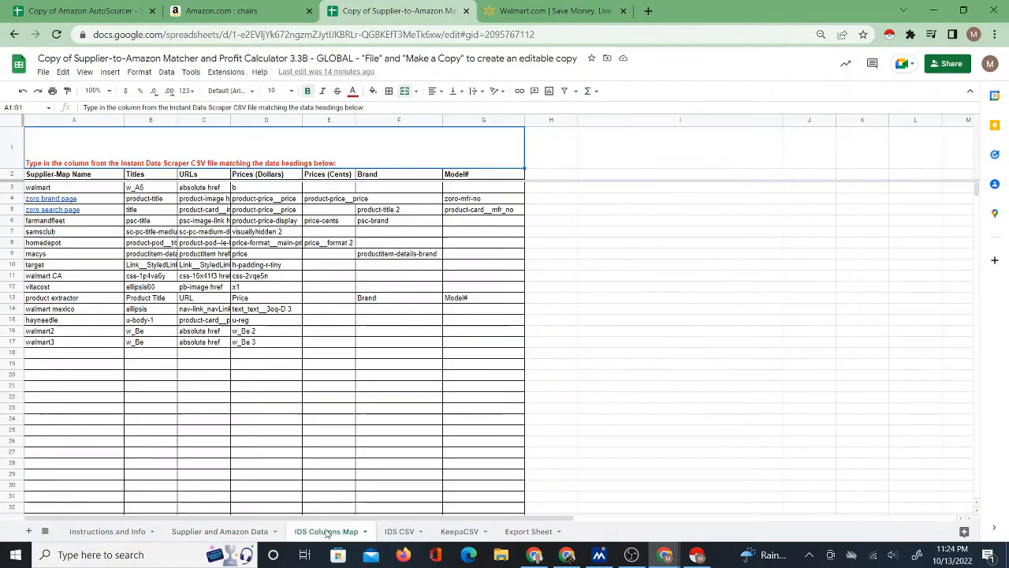
pyautogui.click(95, 189)
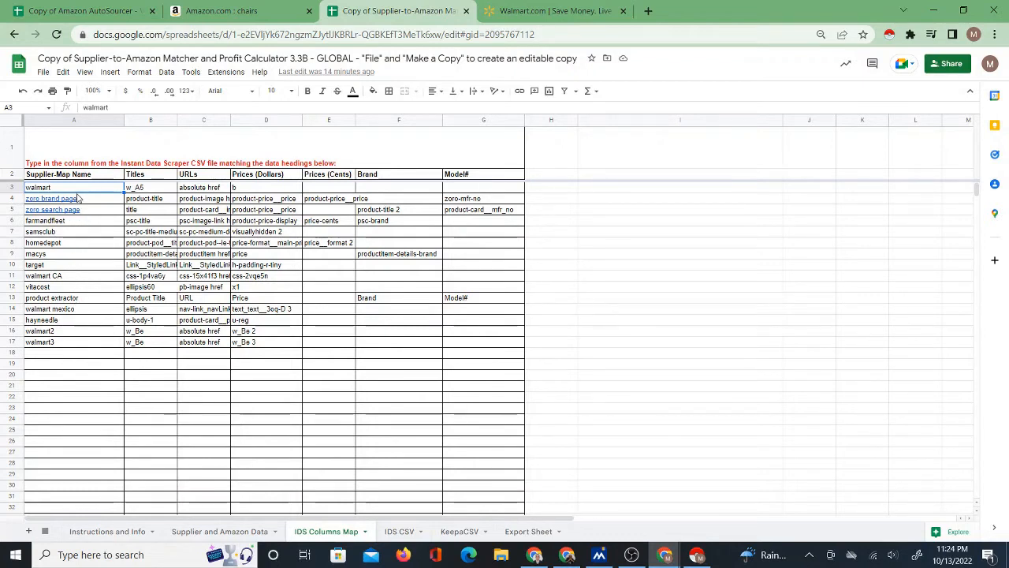
pyautogui.click(79, 331)
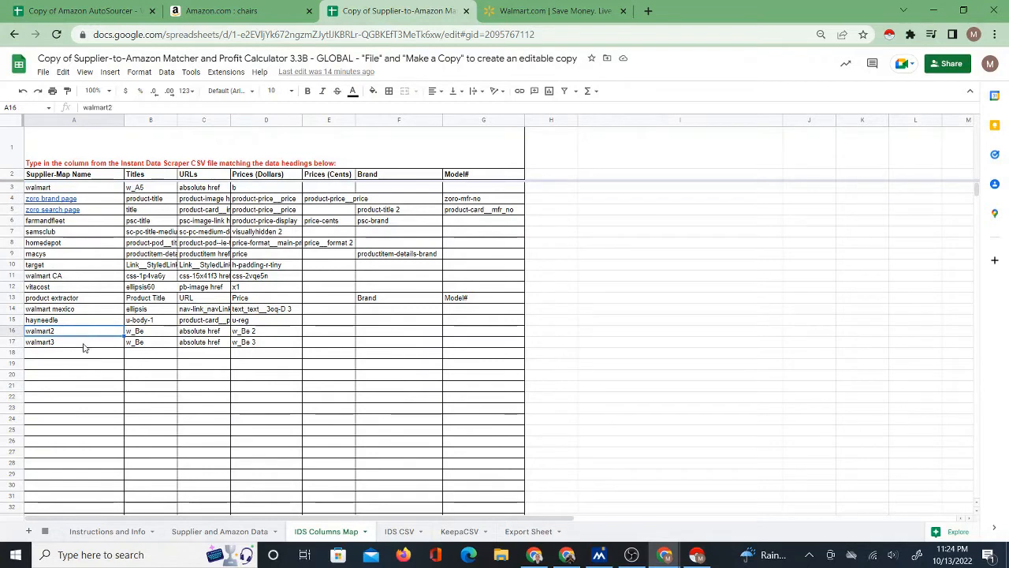
pyautogui.click(85, 342)
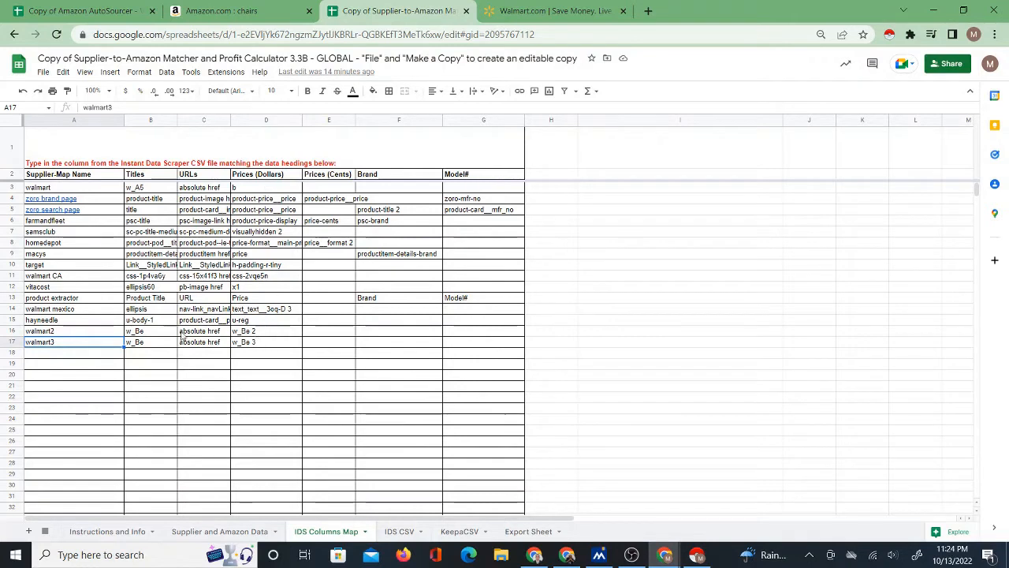
pyautogui.click(151, 188)
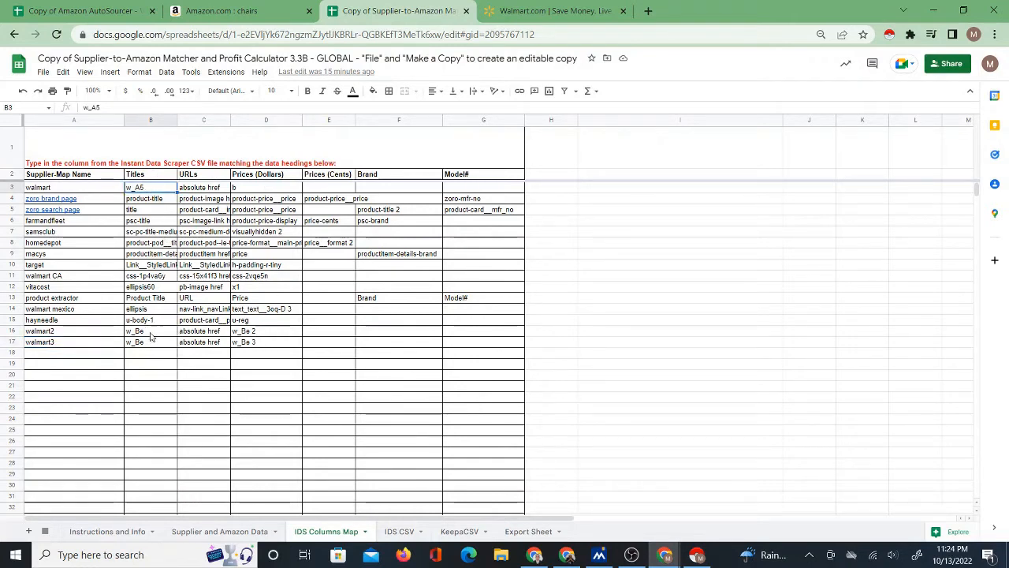
pyautogui.click(150, 331)
pyautogui.click(149, 342)
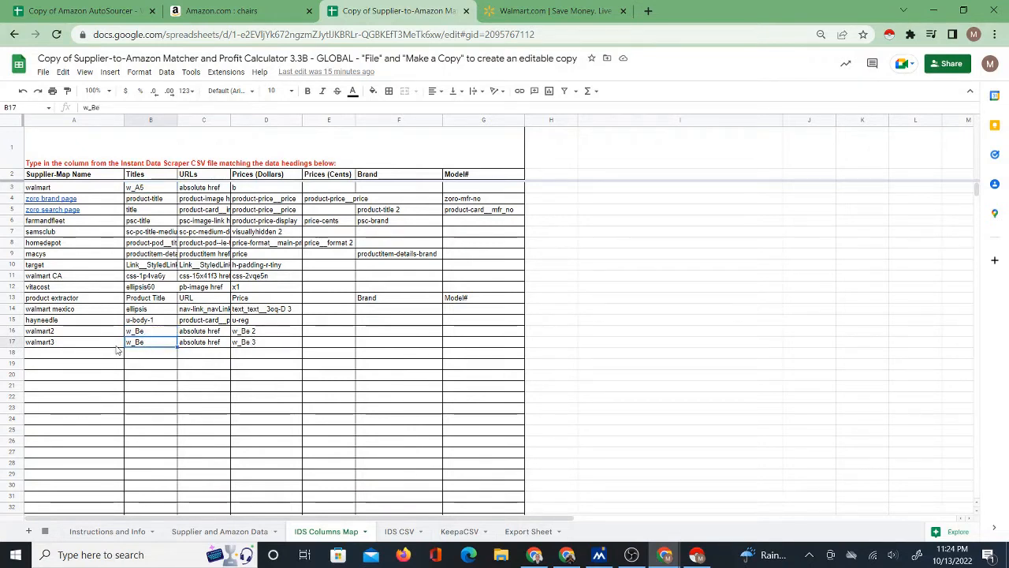
# Check the URLs heading and the three walmart map names, and select the first empty map name cell, A18.
pyautogui.click(203, 175)
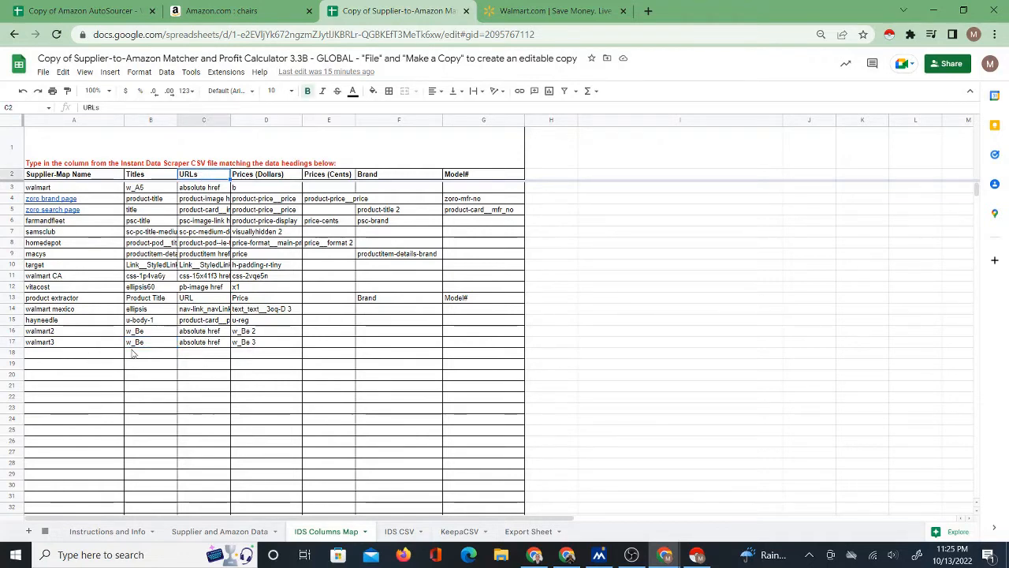
pyautogui.moveTo(59, 333); pyautogui.dragTo(60, 344)
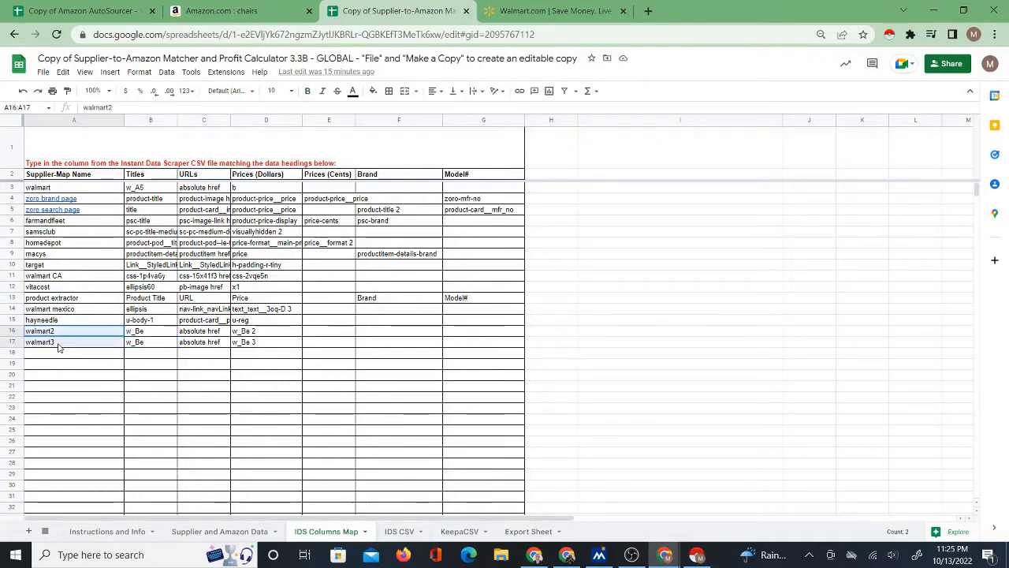
pyautogui.click(54, 188)
pyautogui.click(69, 334)
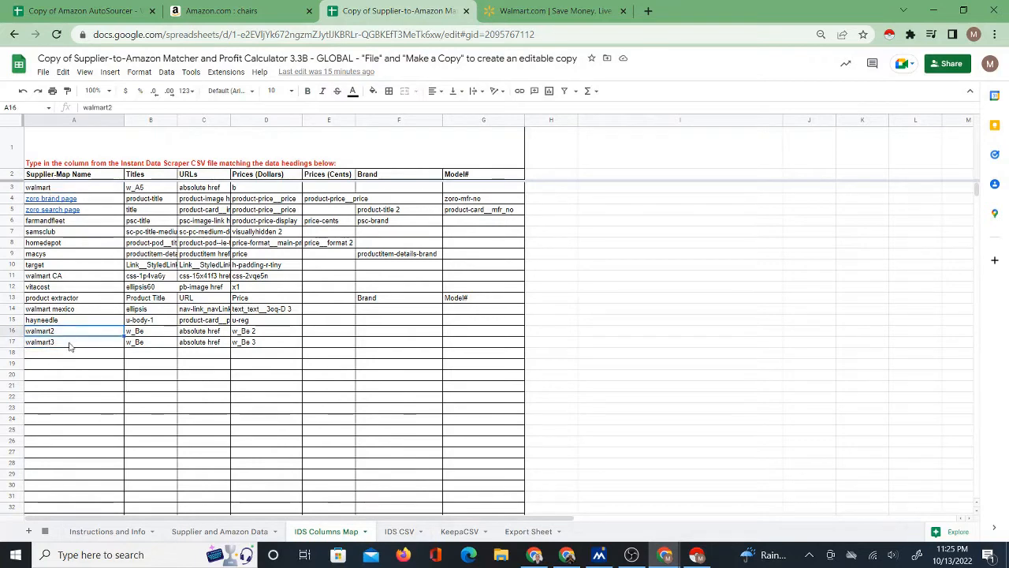
pyautogui.click(68, 344)
pyautogui.click(69, 355)
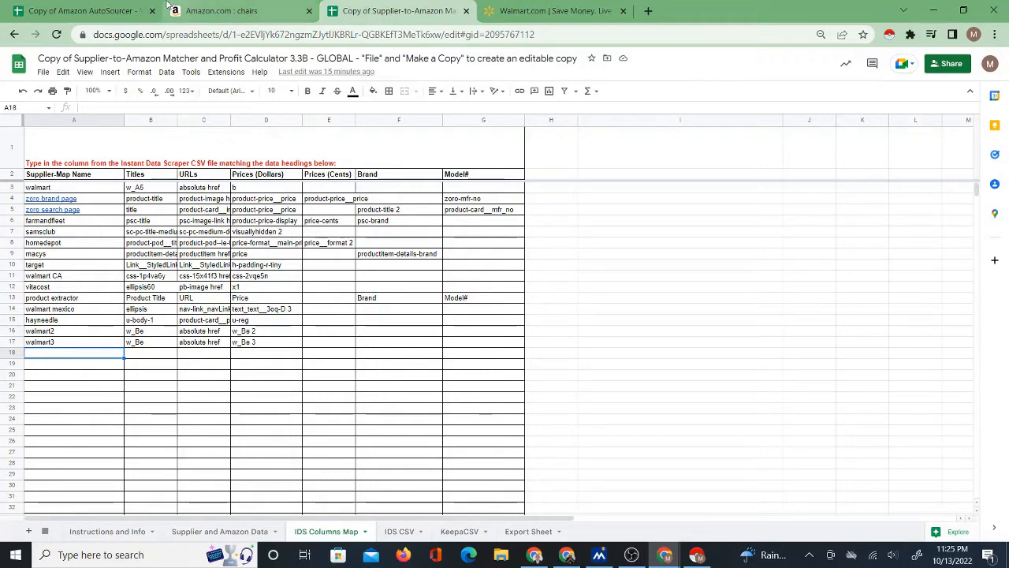
# Open the Household Essentials department from the favorite departments on the Walmart home page.
pyautogui.click(544, 11)
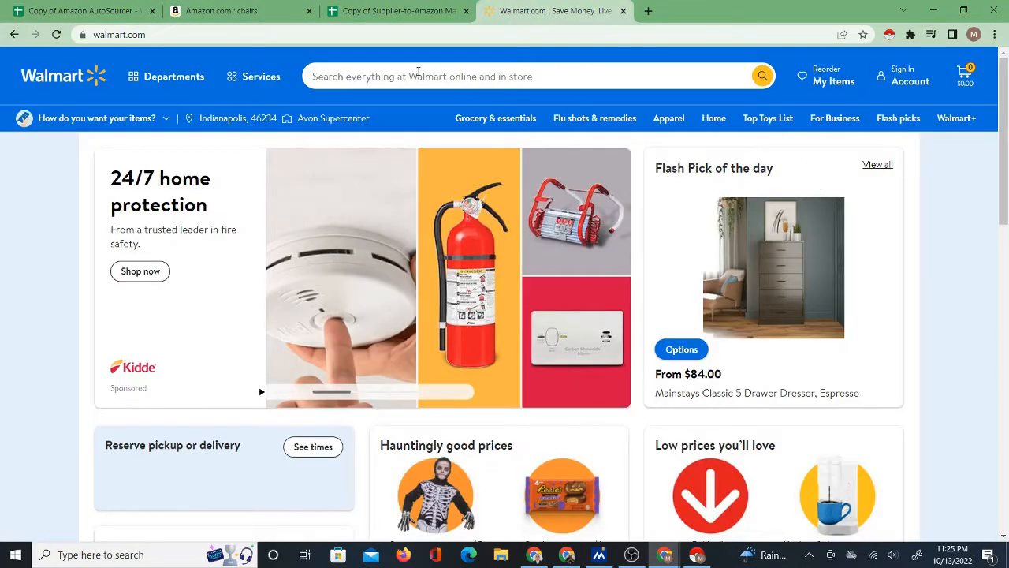
pyautogui.scroll(-7, 418, 268)
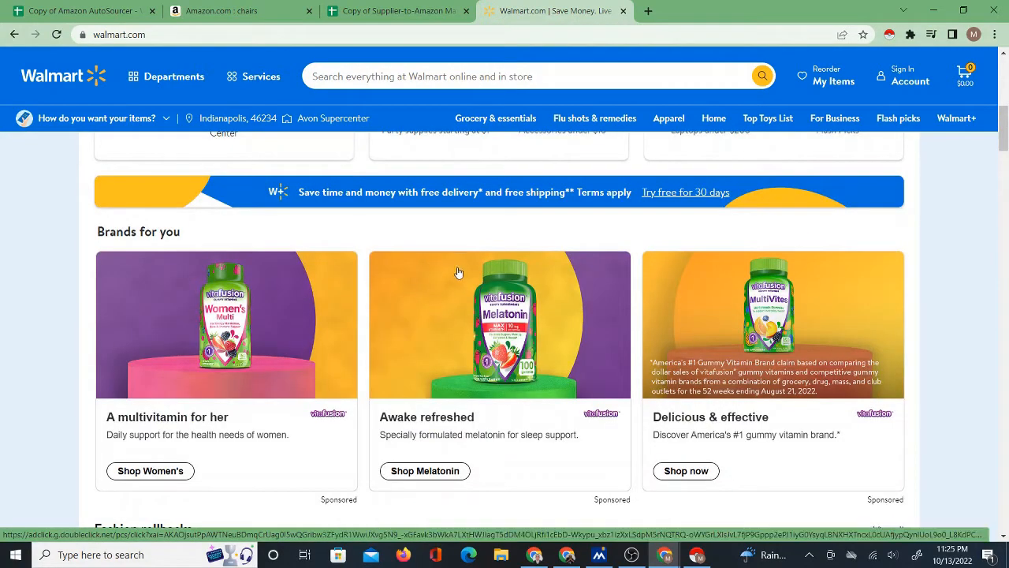
pyautogui.scroll(-2, 846, 283)
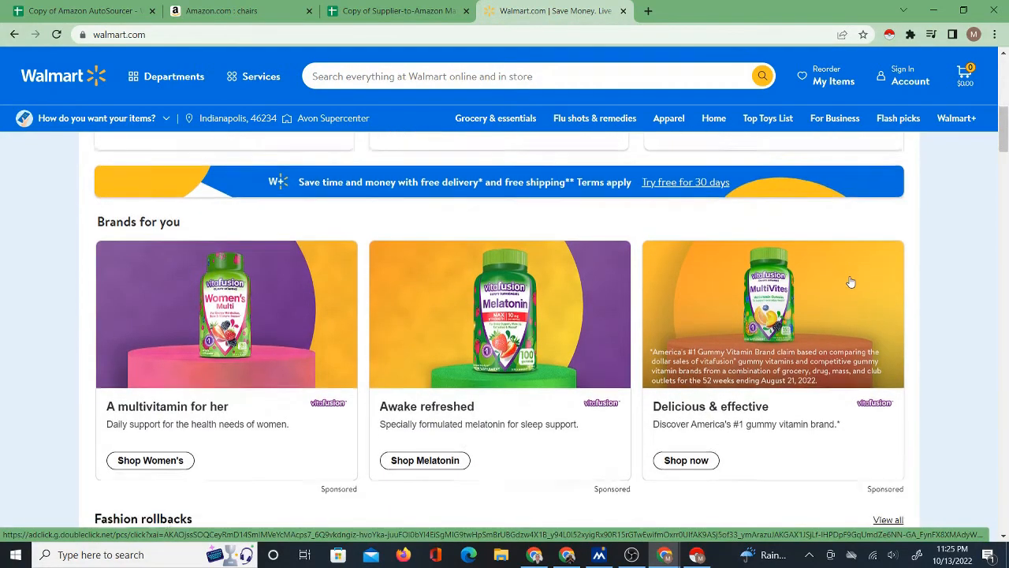
pyautogui.scroll(-4, 846, 284)
pyautogui.scroll(-3, 682, 298)
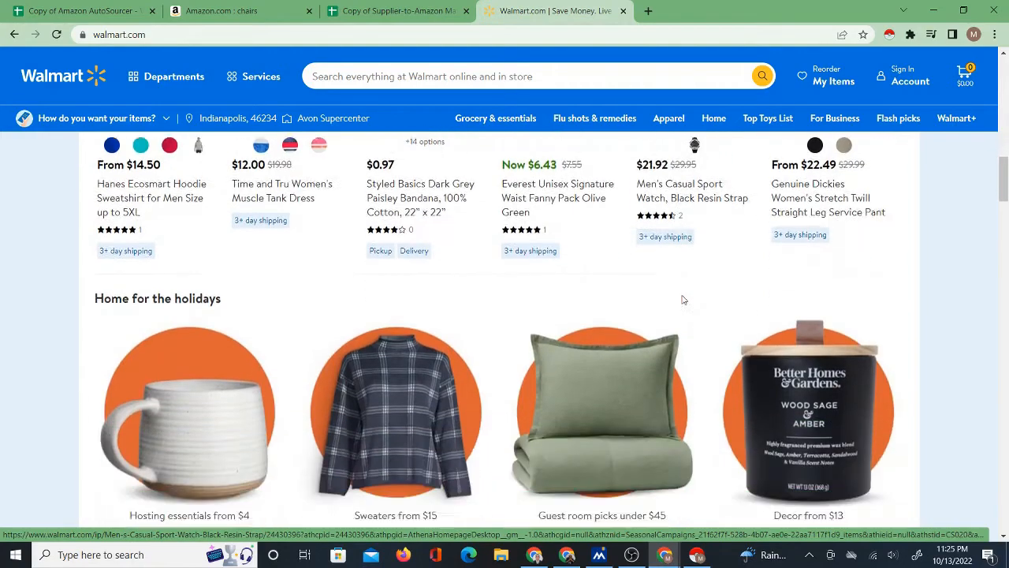
pyautogui.scroll(-2, 216, 418)
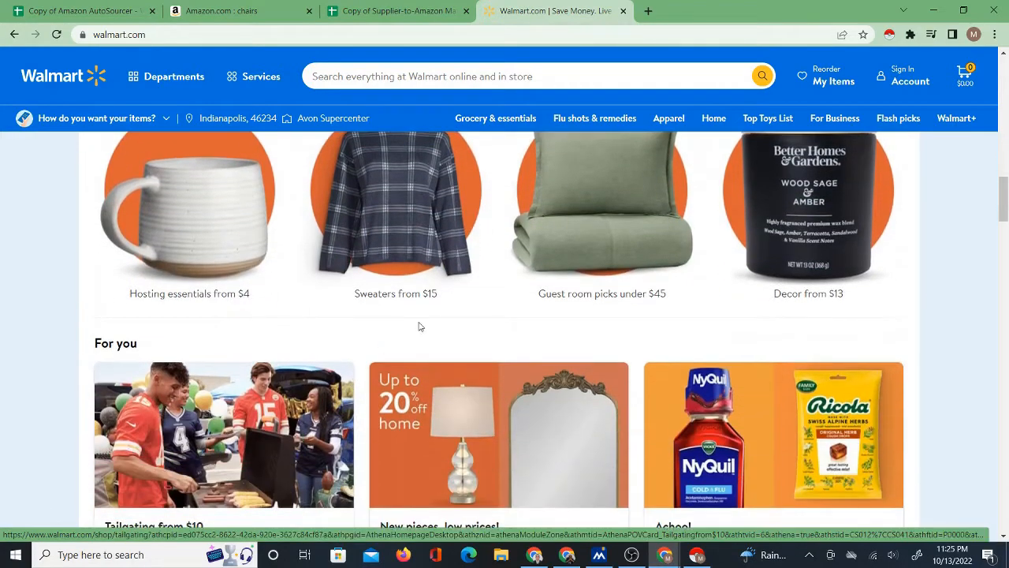
pyautogui.scroll(-5, 729, 303)
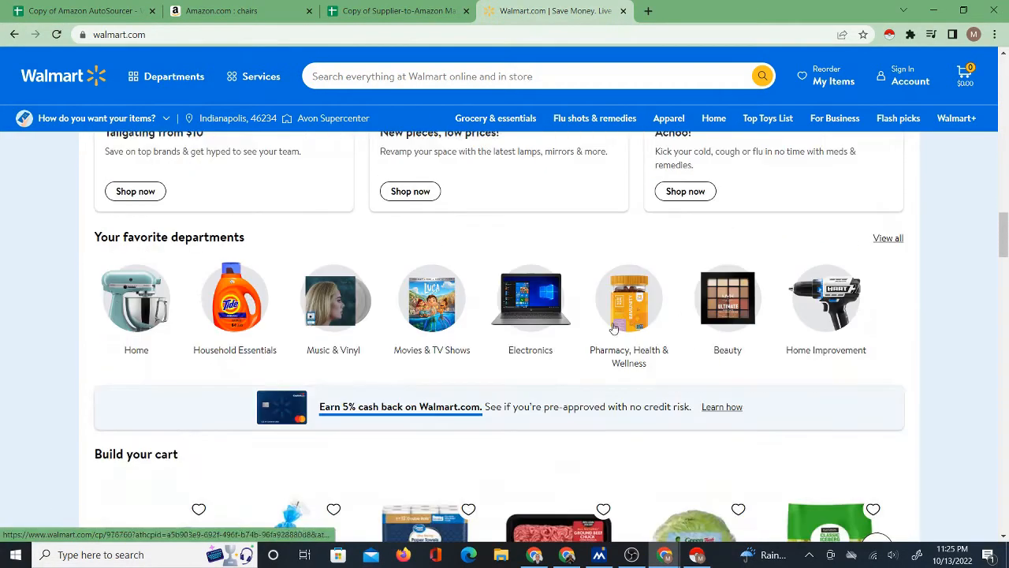
pyautogui.click(241, 354)
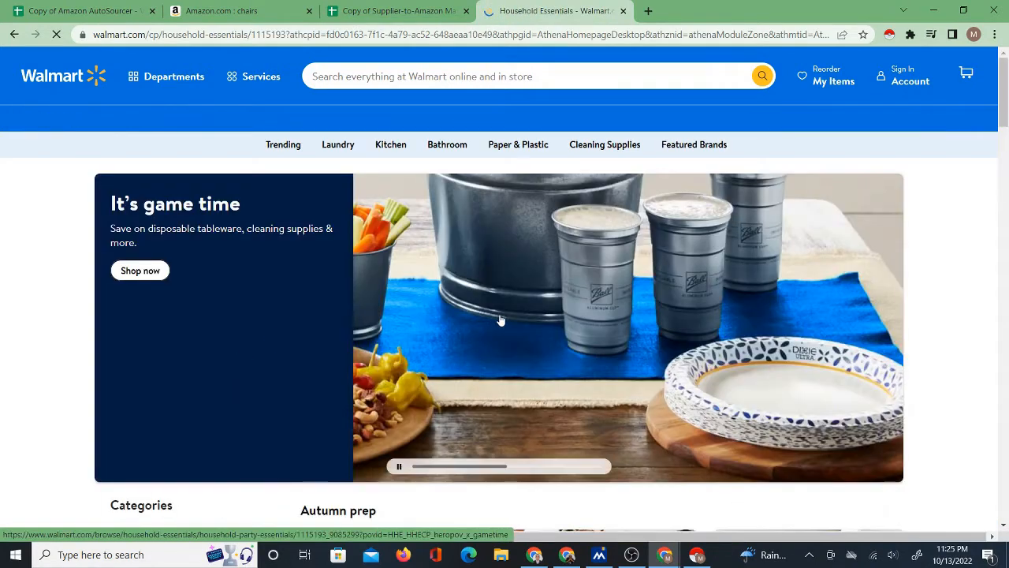
# Look through the Household Essentials categories, view the AutoSourcer Sourcing Sheet, and return to the matcher's IDS Columns Map.
pyautogui.scroll(-4, 500, 319)
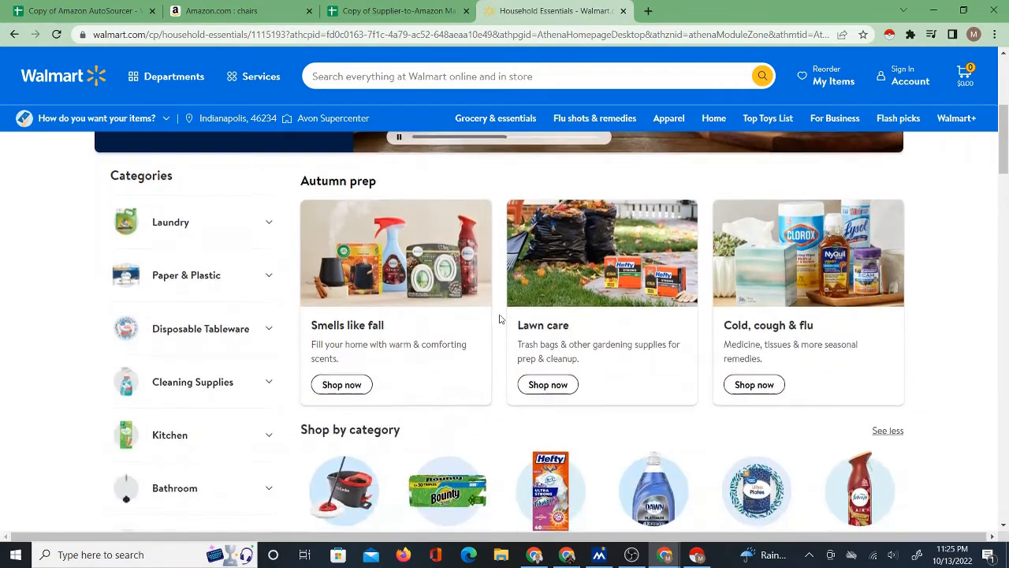
pyautogui.scroll(-2, 504, 307)
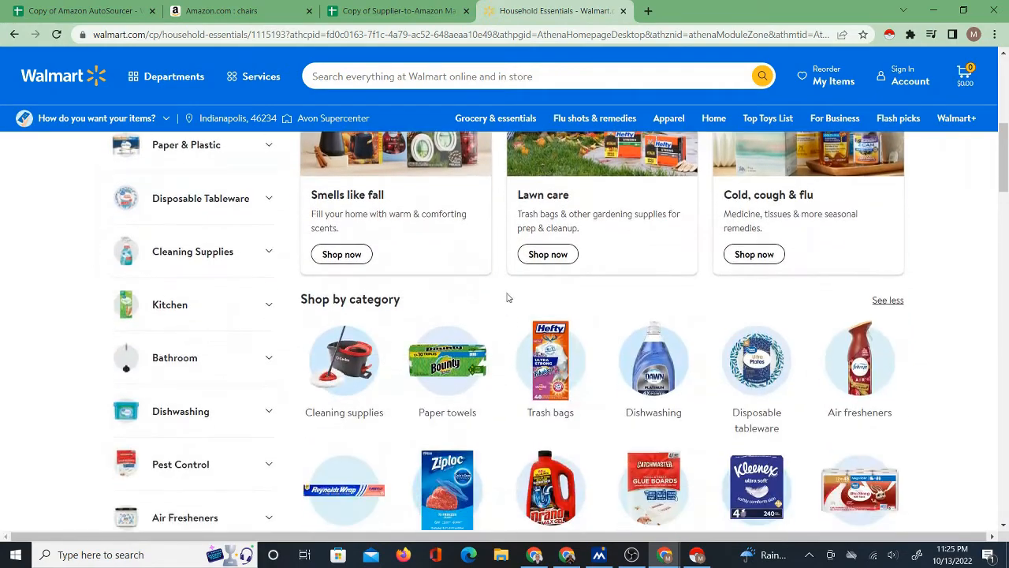
pyautogui.click(100, 9)
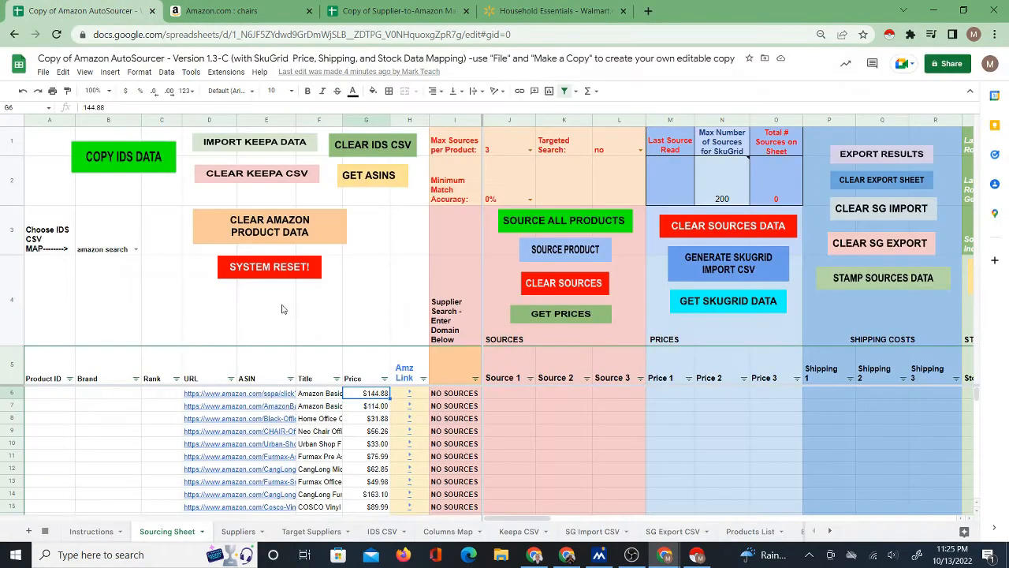
pyautogui.click(372, 11)
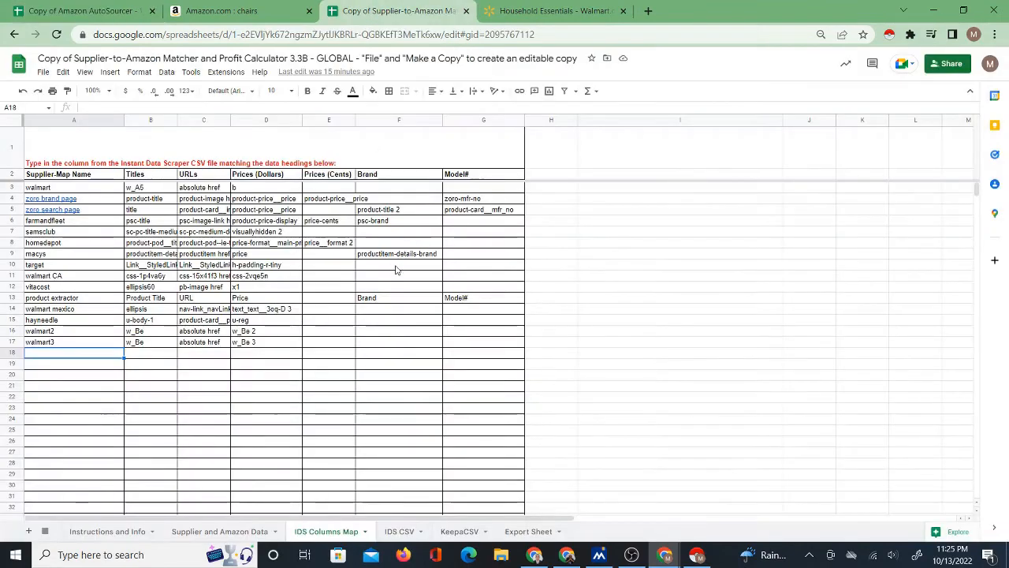
# Open the Paper towels category from Walmart's Household Essentials page and bring its product listings into view.
pyautogui.click(533, 11)
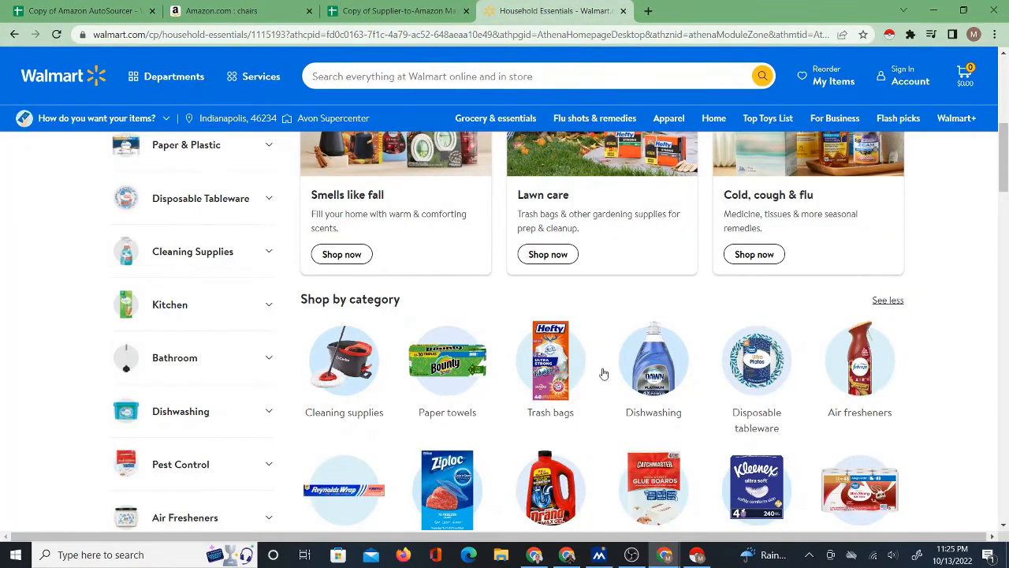
pyautogui.scroll(-2, 630, 398)
pyautogui.click(450, 286)
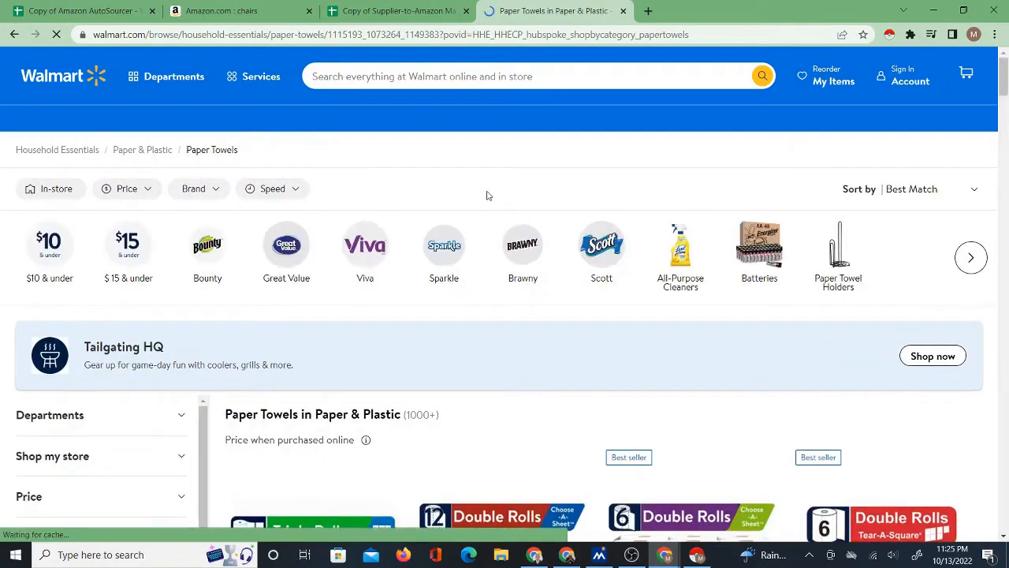
pyautogui.scroll(-5, 487, 298)
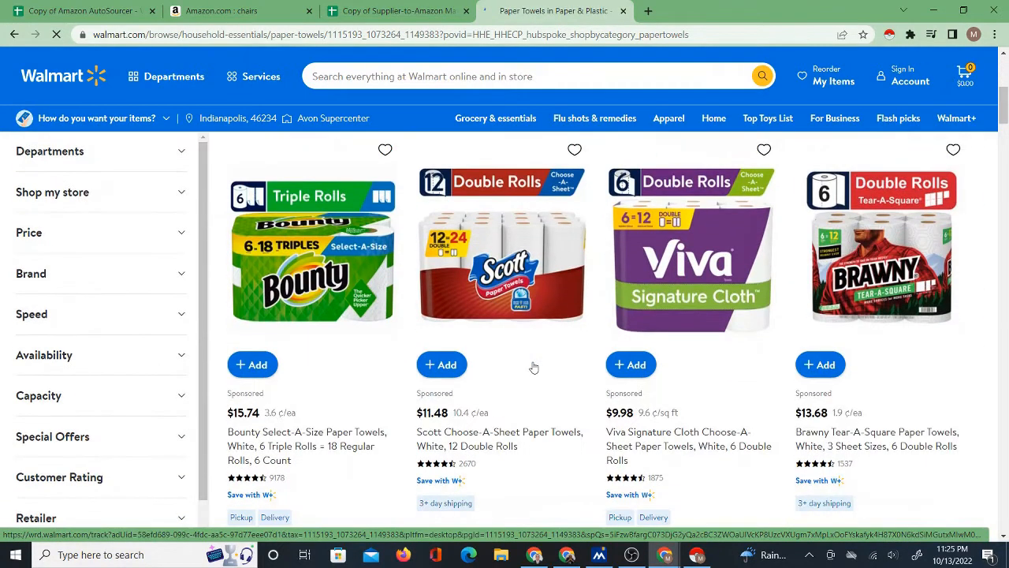
# Scrape the paper towel listings with Instant Data Scraper and highlight the w_BC header above the product titles.
pyautogui.click(890, 35)
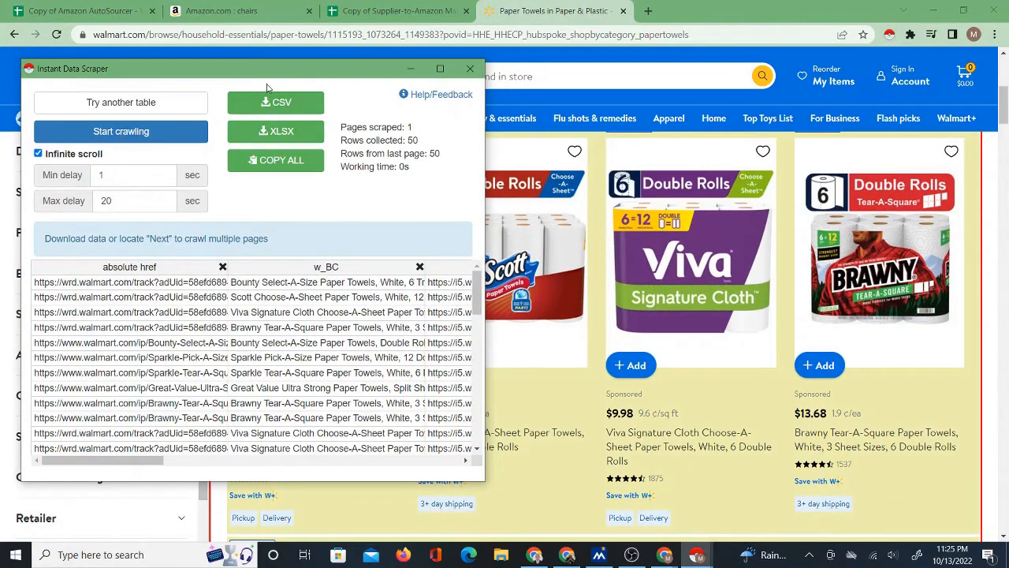
pyautogui.moveTo(140, 461); pyautogui.dragTo(175, 461)
pyautogui.doubleClick(187, 266)
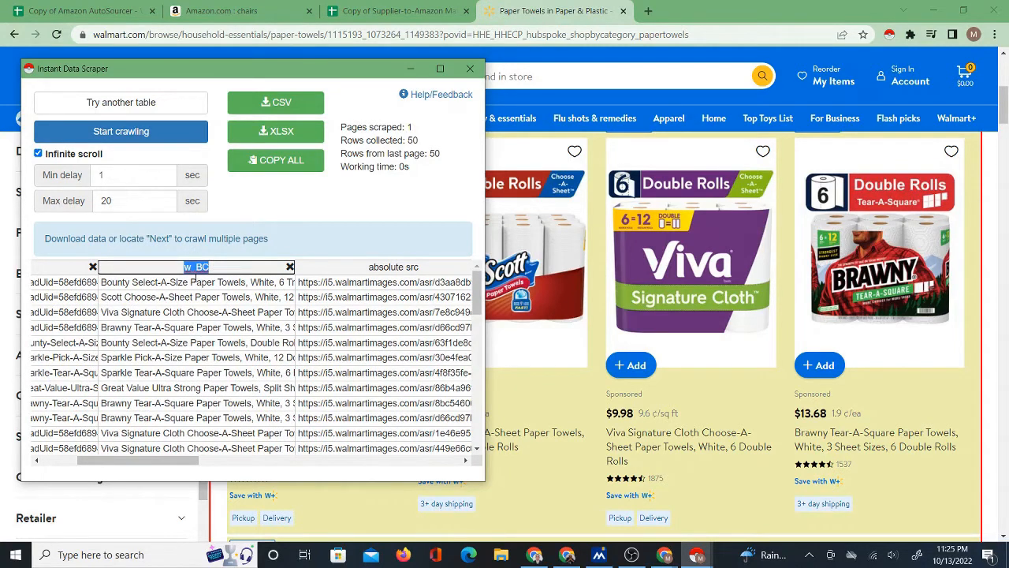
# Check the Titles headers of walmart, walmart2 and walmart3 on the IDS Columns Map sheet, and select the empty map name cell A18.
pyautogui.click(406, 12)
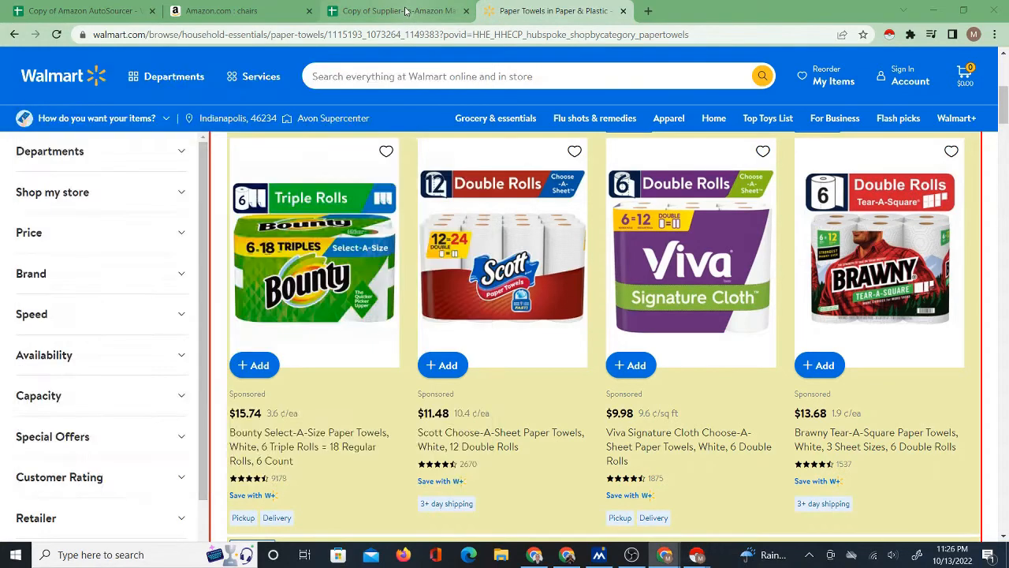
pyautogui.click(406, 11)
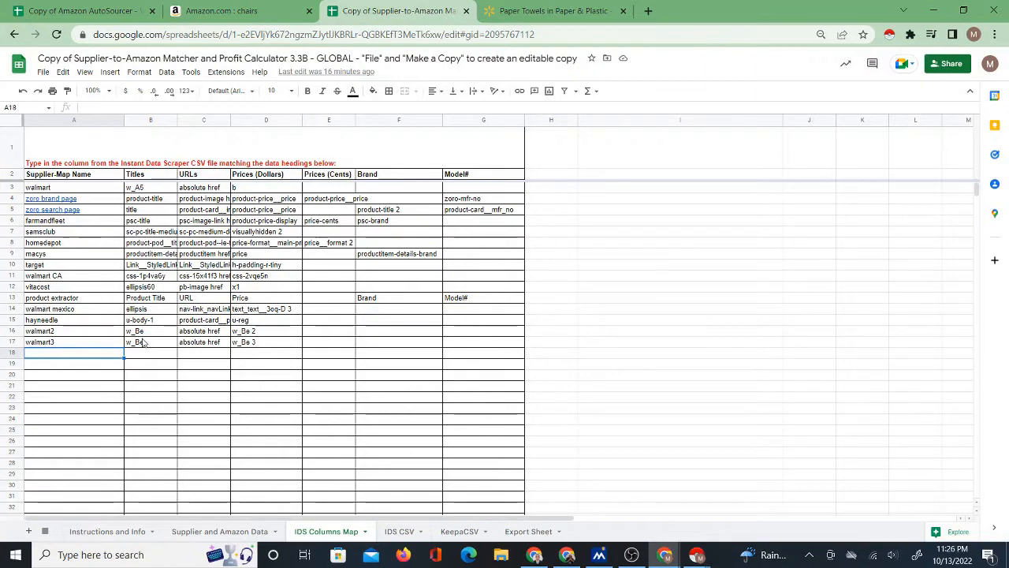
pyautogui.moveTo(67, 332); pyautogui.dragTo(69, 347)
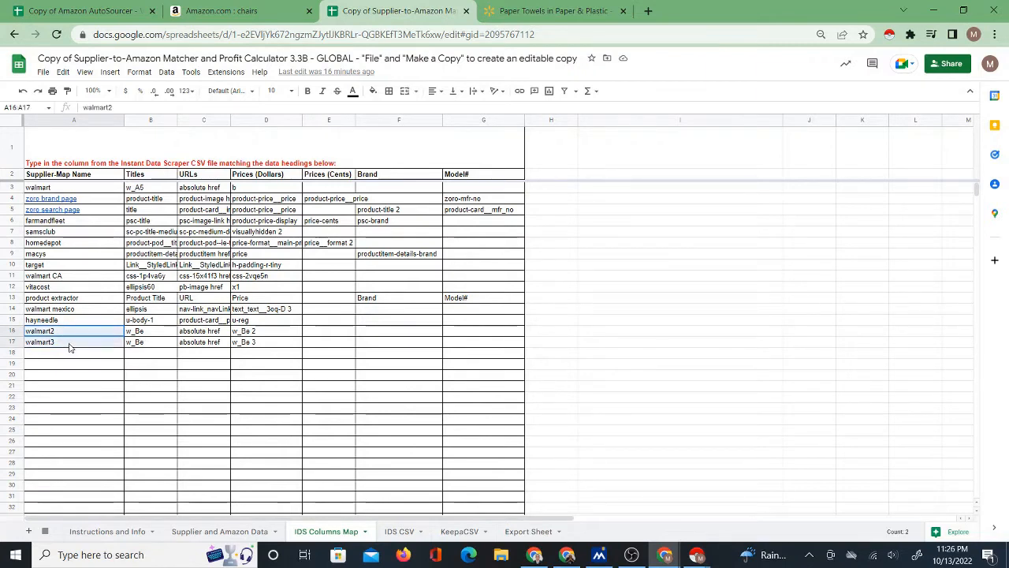
pyautogui.click(146, 188)
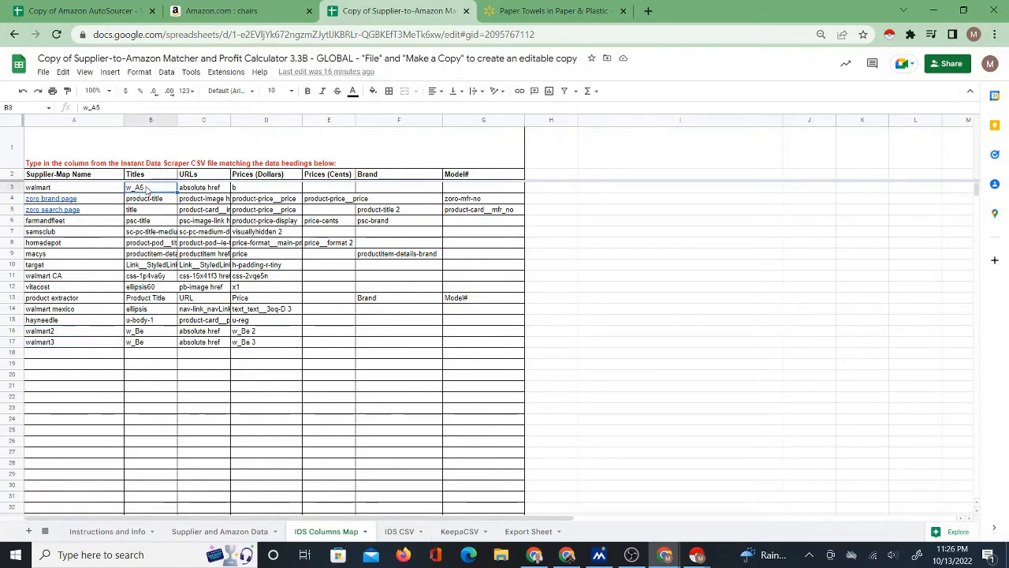
pyautogui.click(141, 334)
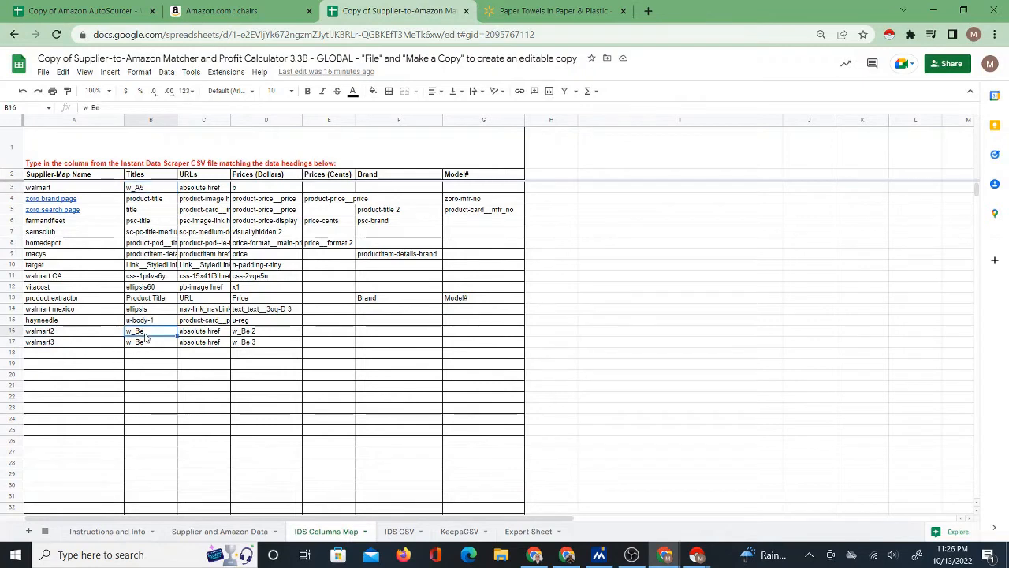
pyautogui.click(146, 346)
pyautogui.click(69, 356)
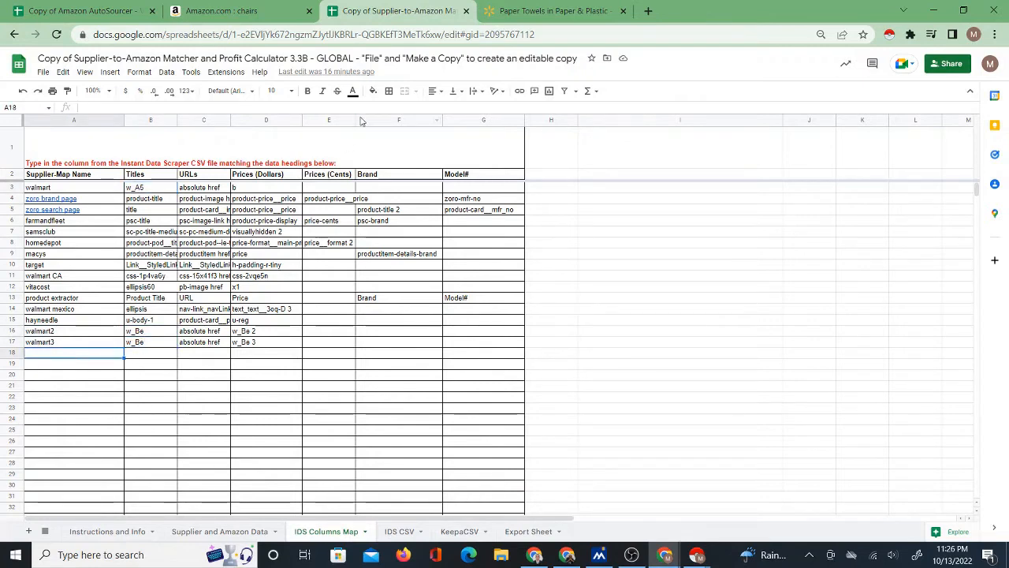
# Return to the paper towel scrape in Instant Data Scraper and download its data as a CSV file.
pyautogui.click(526, 10)
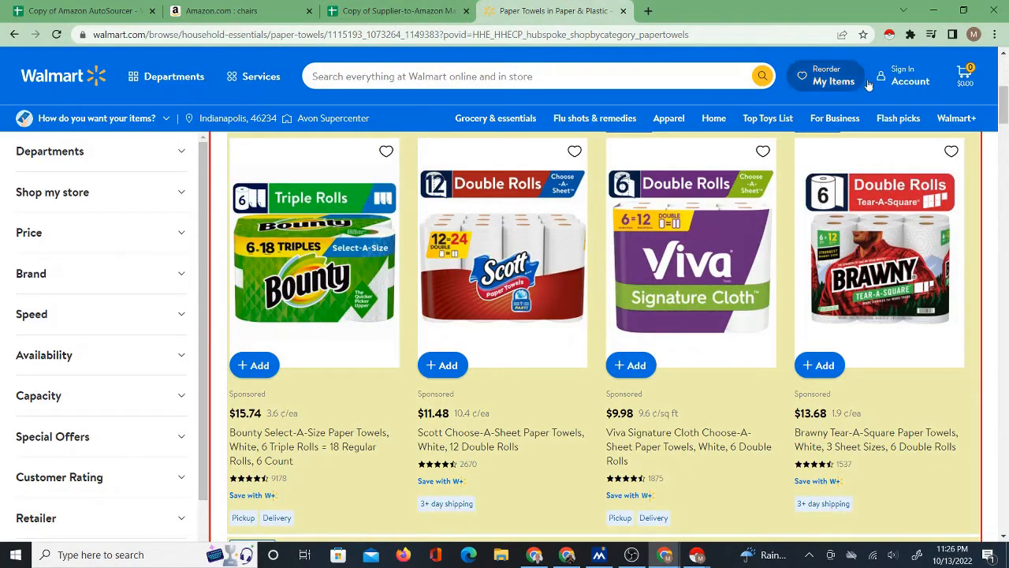
pyautogui.moveTo(697, 554)
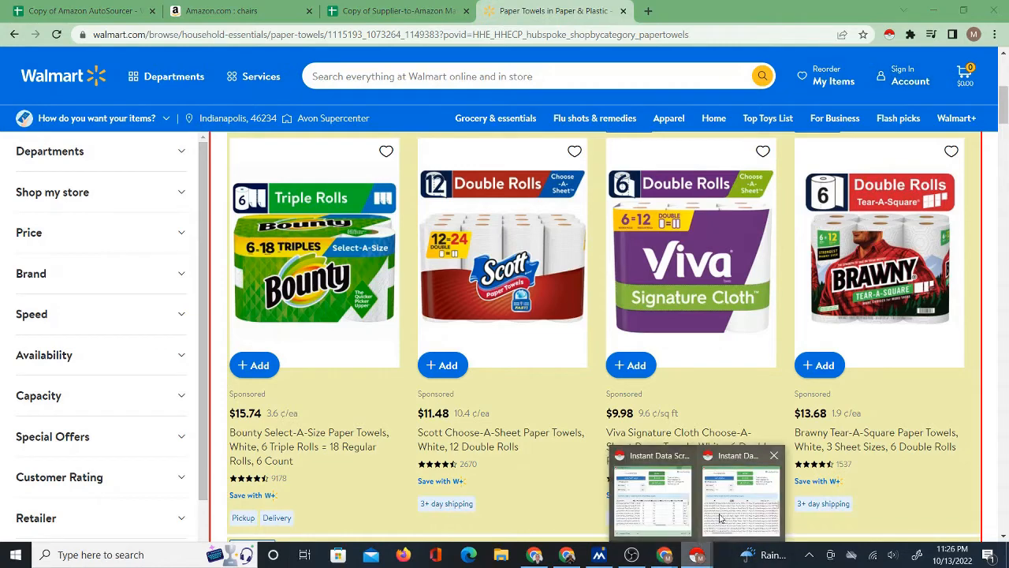
pyautogui.click(715, 456)
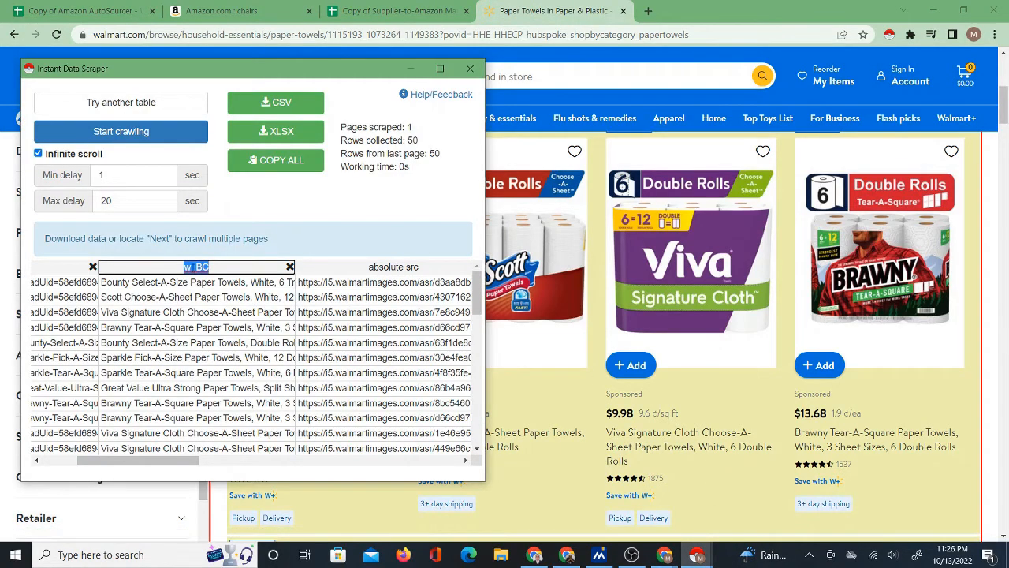
pyautogui.rightClick(199, 268)
pyautogui.click(168, 294)
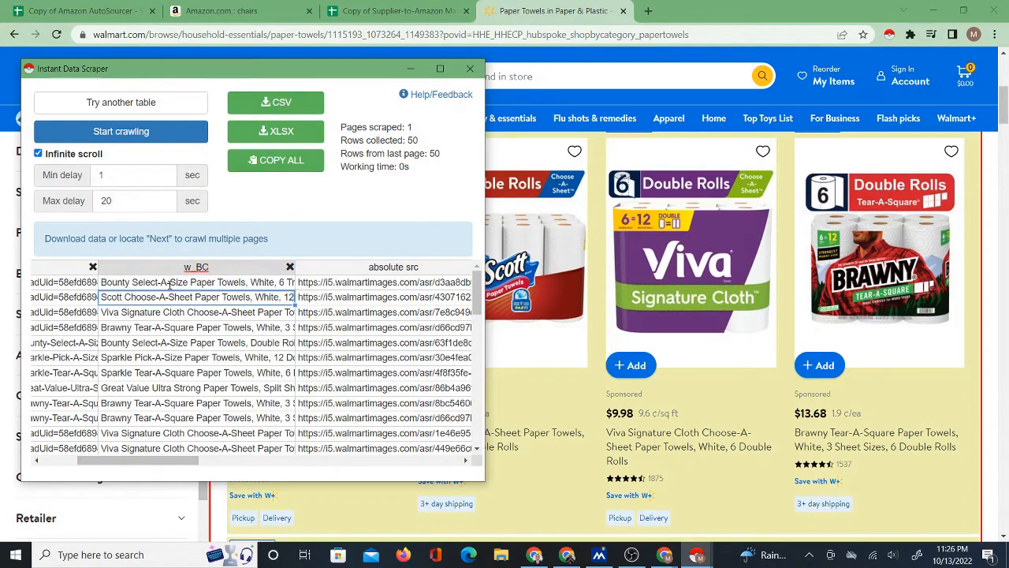
pyautogui.click(276, 103)
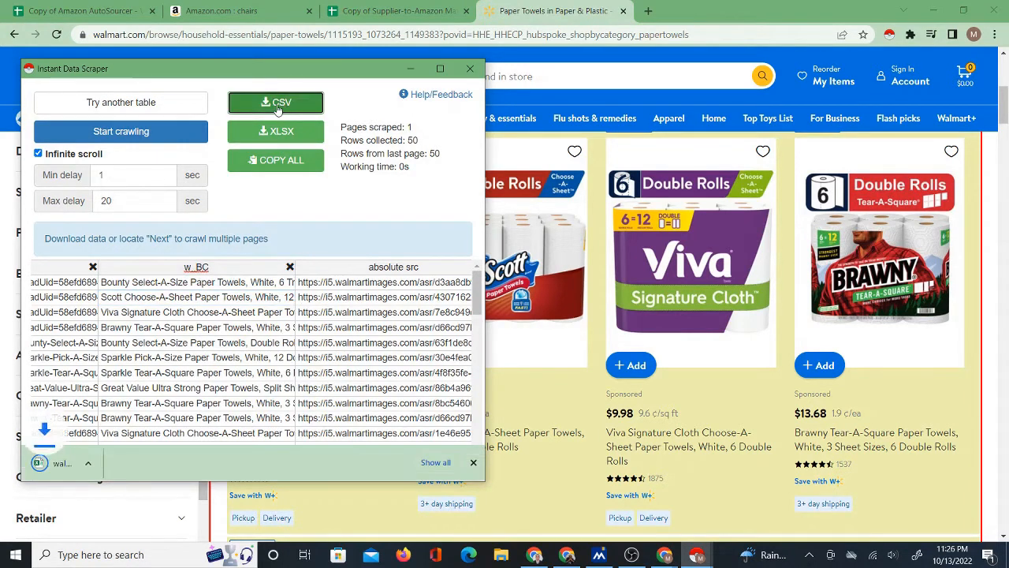
pyautogui.click(408, 69)
# Upload walmart (31).csv from the Downloads folder for import on the matcher's IDS CSV sheet.
pyautogui.click(398, 11)
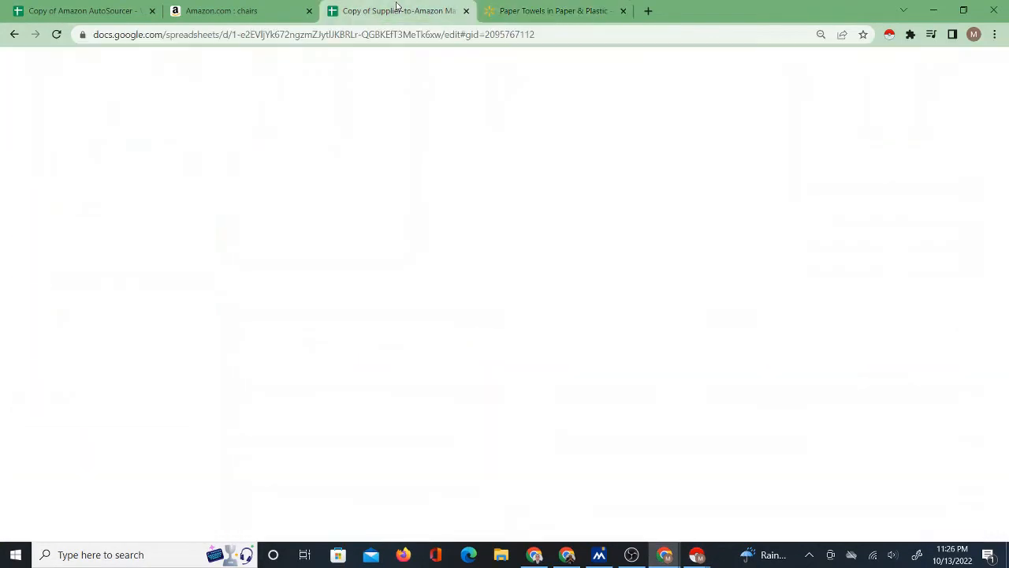
pyautogui.click(399, 531)
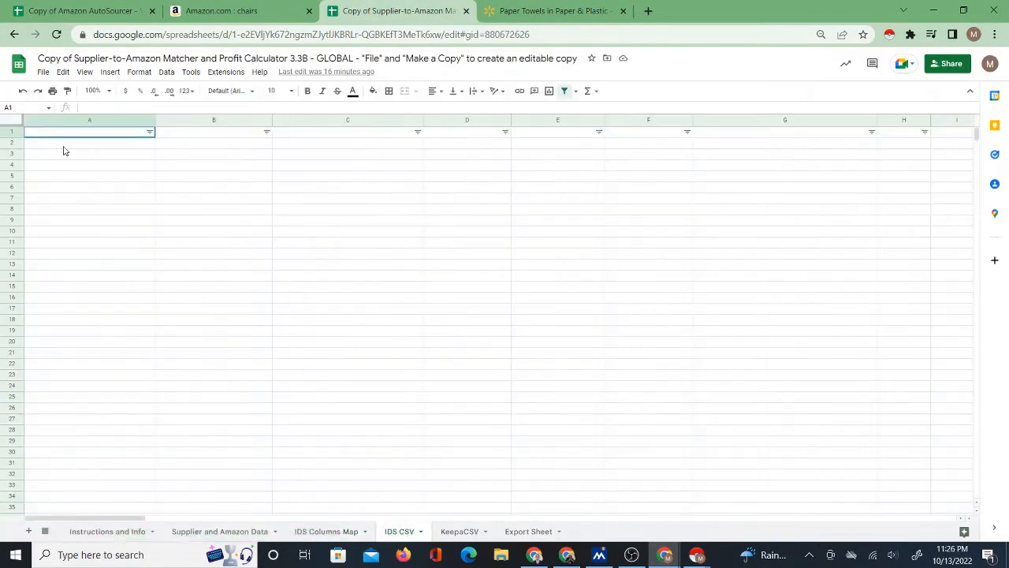
pyautogui.click(41, 75)
pyautogui.click(74, 125)
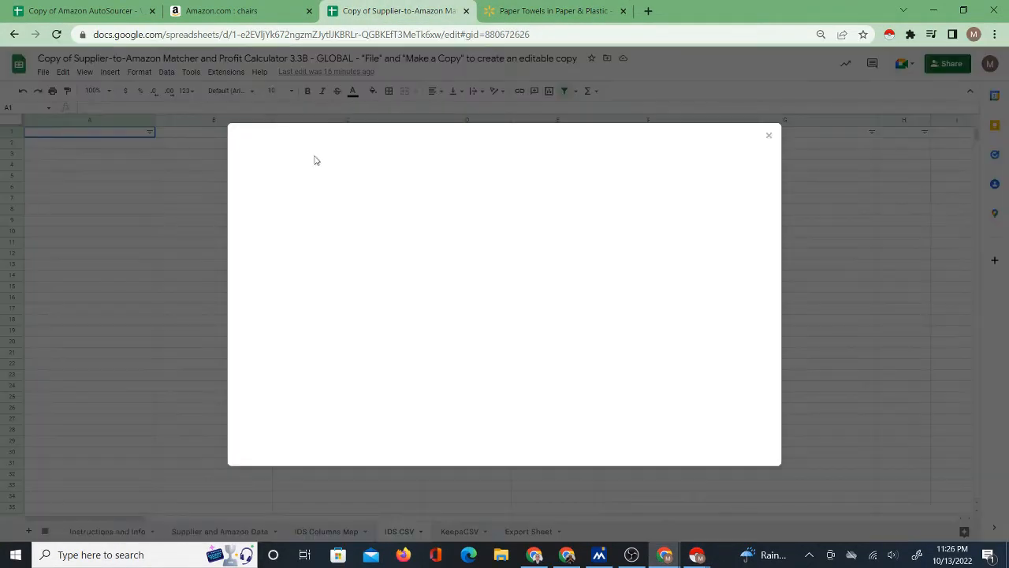
pyautogui.click(426, 165)
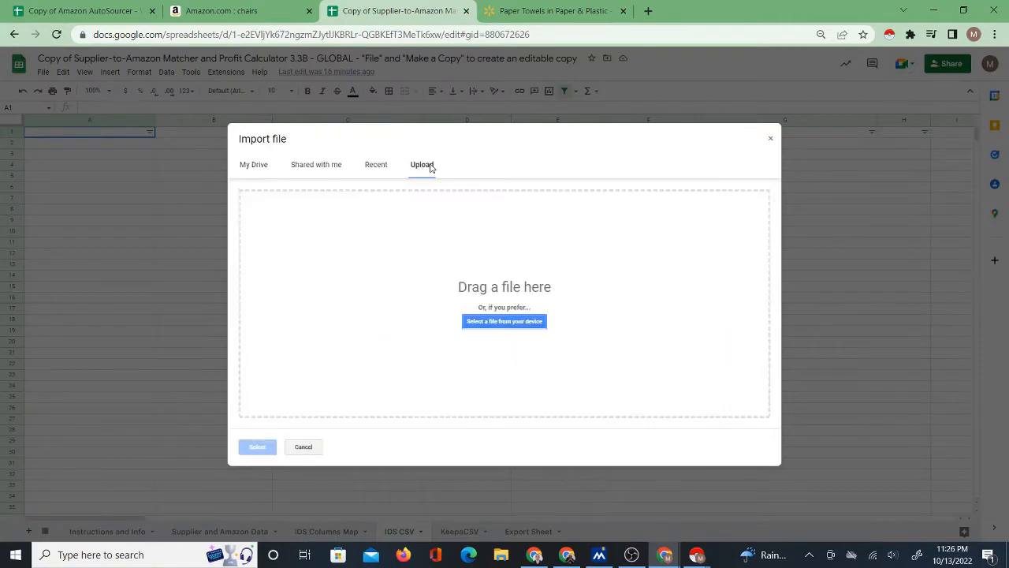
pyautogui.click(498, 324)
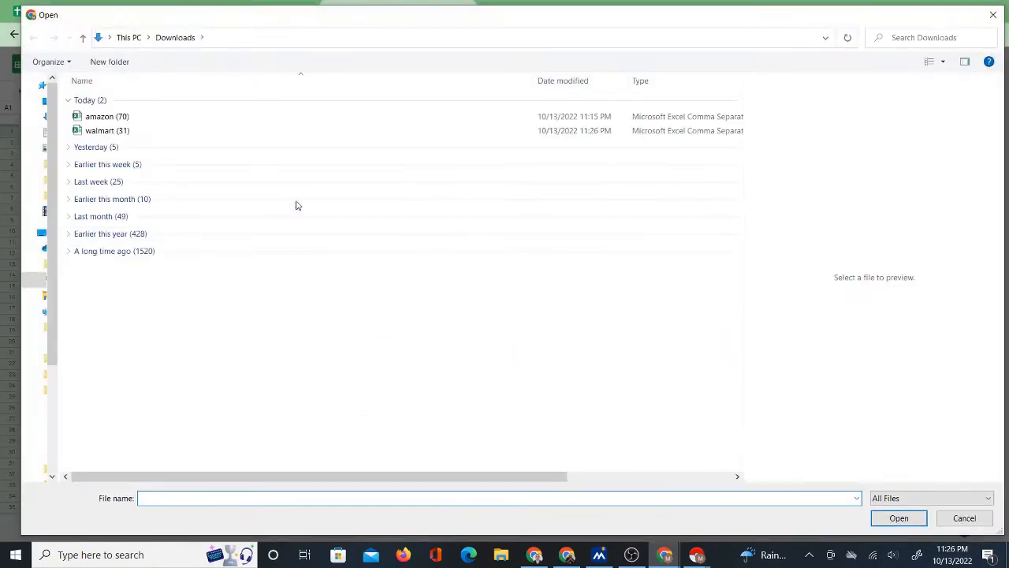
pyautogui.click(102, 131)
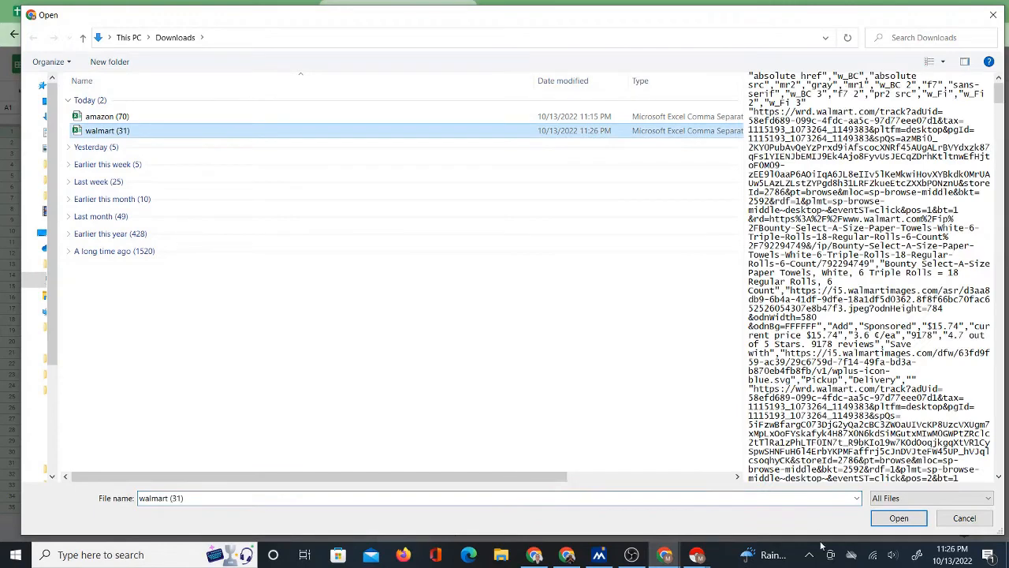
pyautogui.click(888, 518)
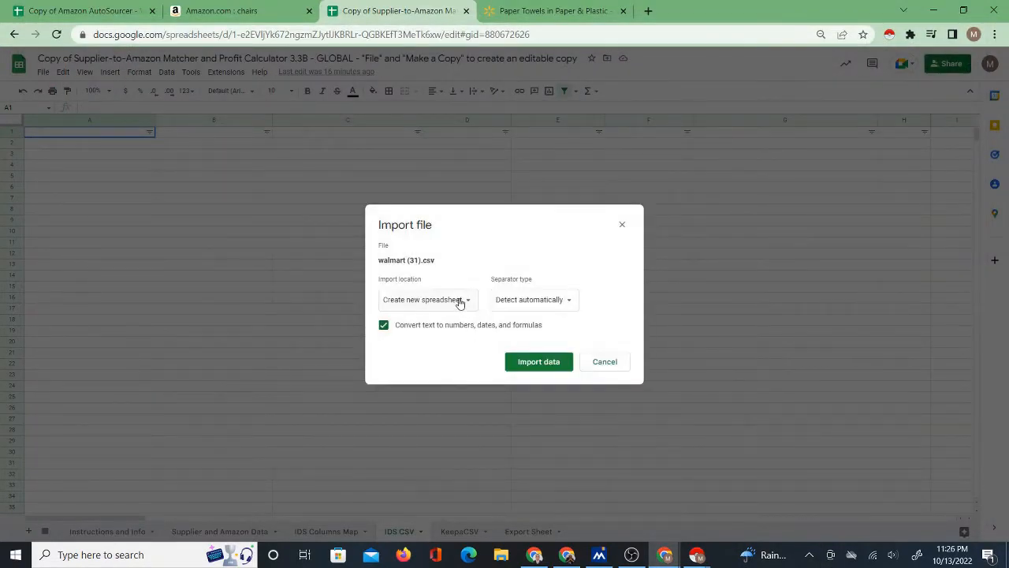
# Import the Walmart data into the current IDS CSV sheet, widen the w_BC column and select its header, B1.
pyautogui.click(462, 299)
pyautogui.click(464, 348)
pyautogui.click(533, 362)
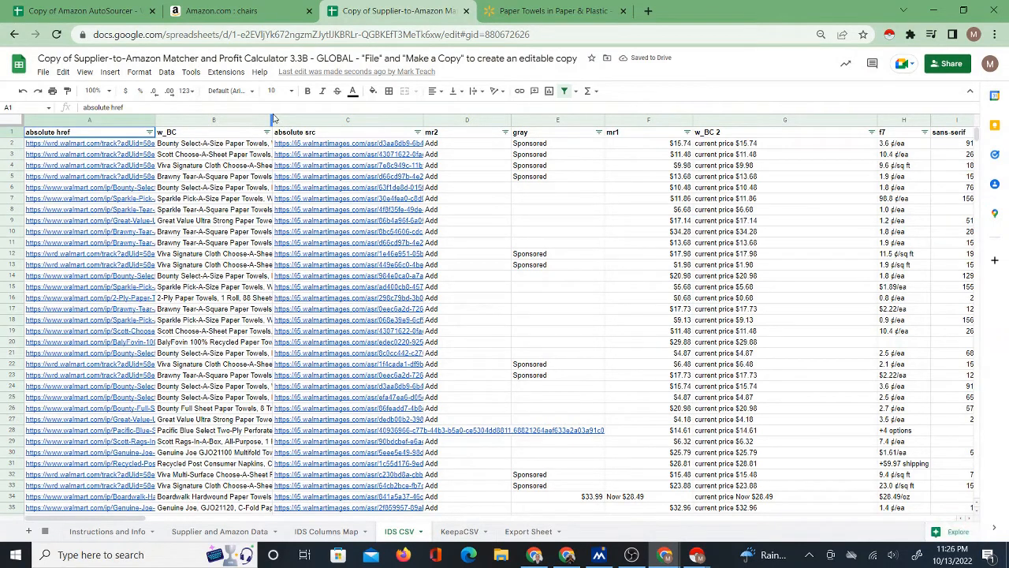
pyautogui.moveTo(272, 118); pyautogui.dragTo(362, 122)
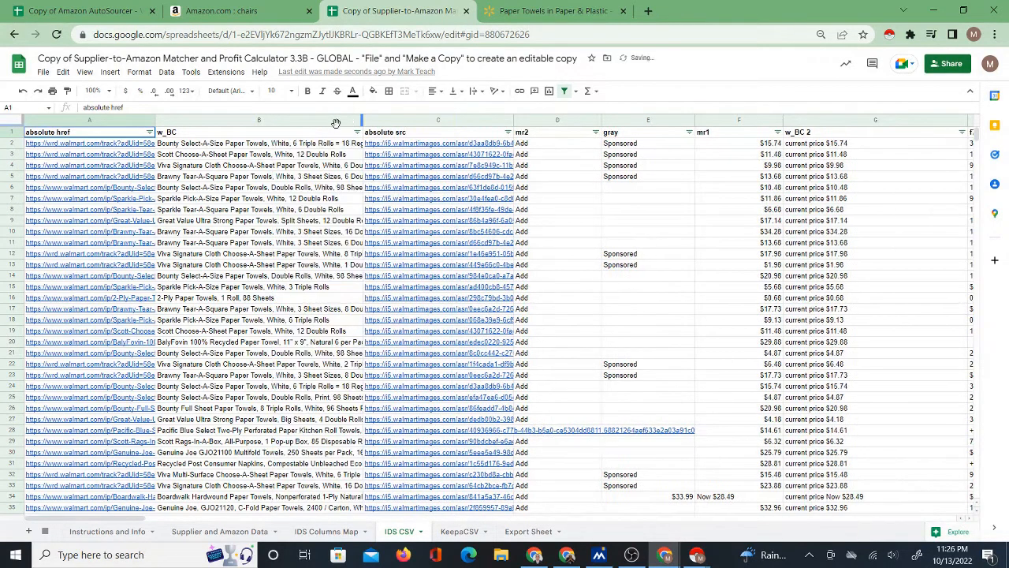
pyautogui.click(268, 138)
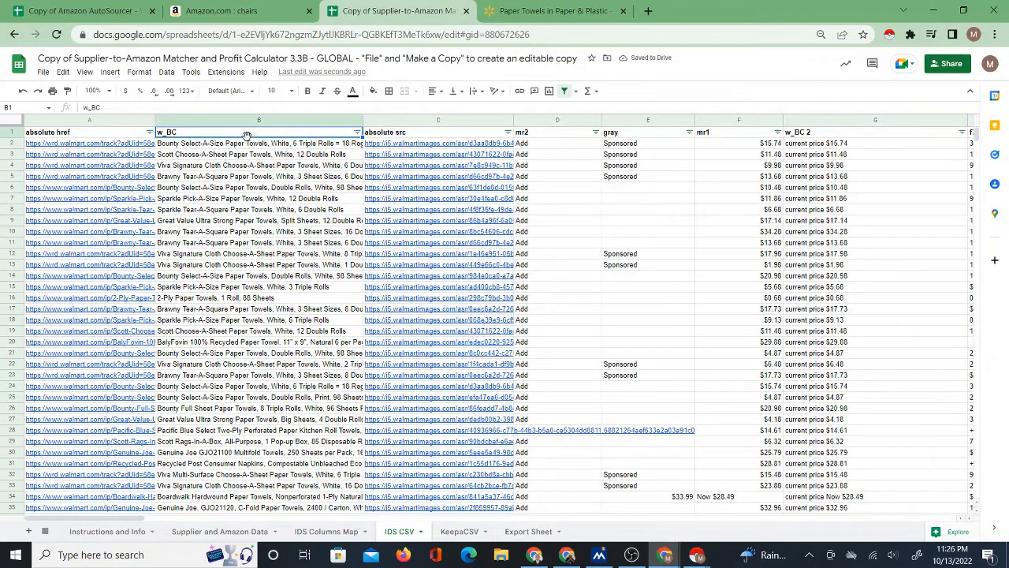
# Add a new supplier map named walmart4 in cell A18 of the IDS Columns Map sheet.
pyautogui.click(333, 533)
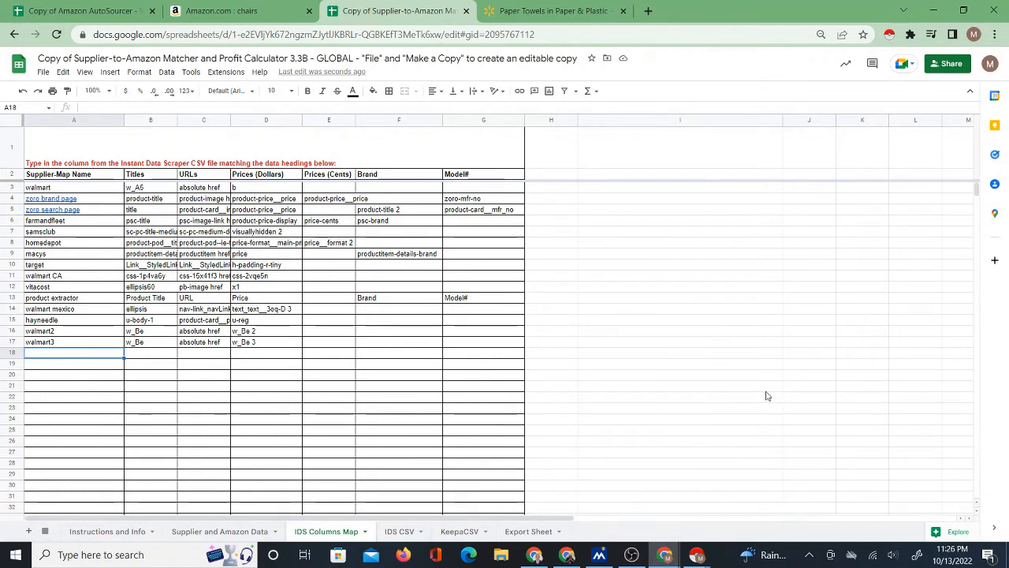
pyautogui.write('wa')
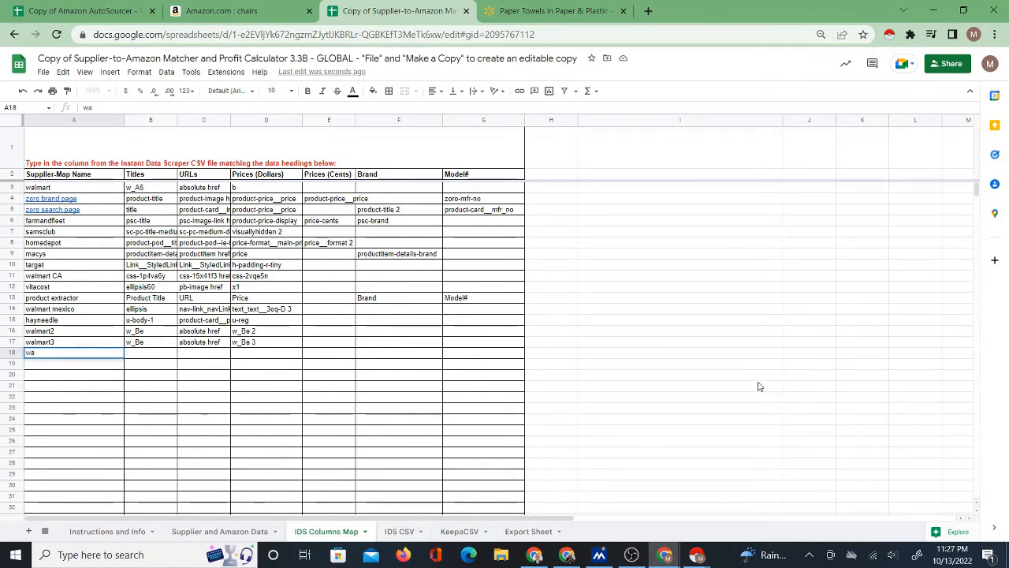
pyautogui.write('lmart4')
pyautogui.click(152, 354)
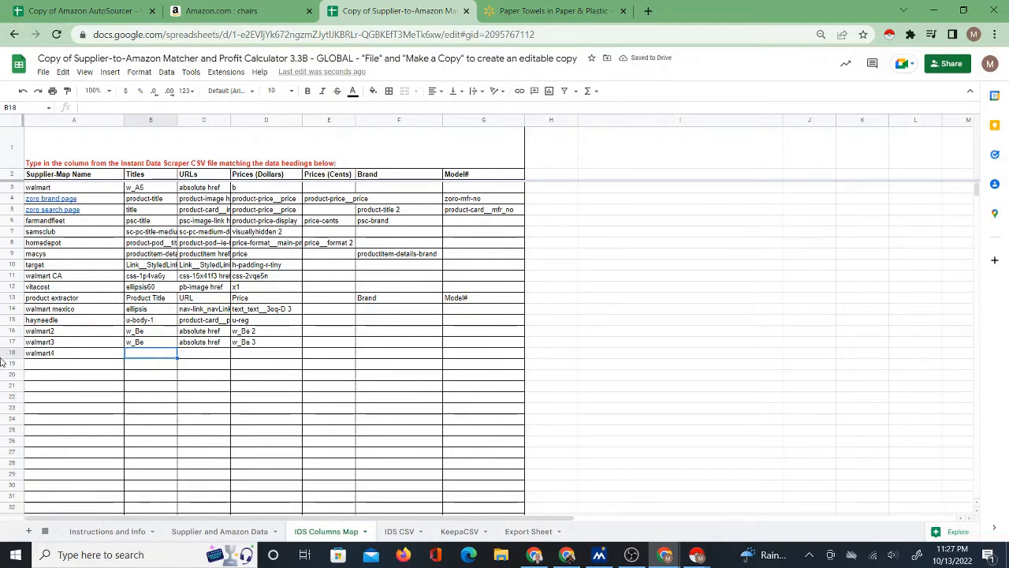
# Select the walmart4 Titles cell, B18, and copy the w_BC header from cell B1 of the IDS CSV sheet.
pyautogui.click(52, 355)
pyautogui.hotkey('ctrl', '+')
pyautogui.hotkey('ctrl', '+')
pyautogui.hotkey('ctrl', '+')
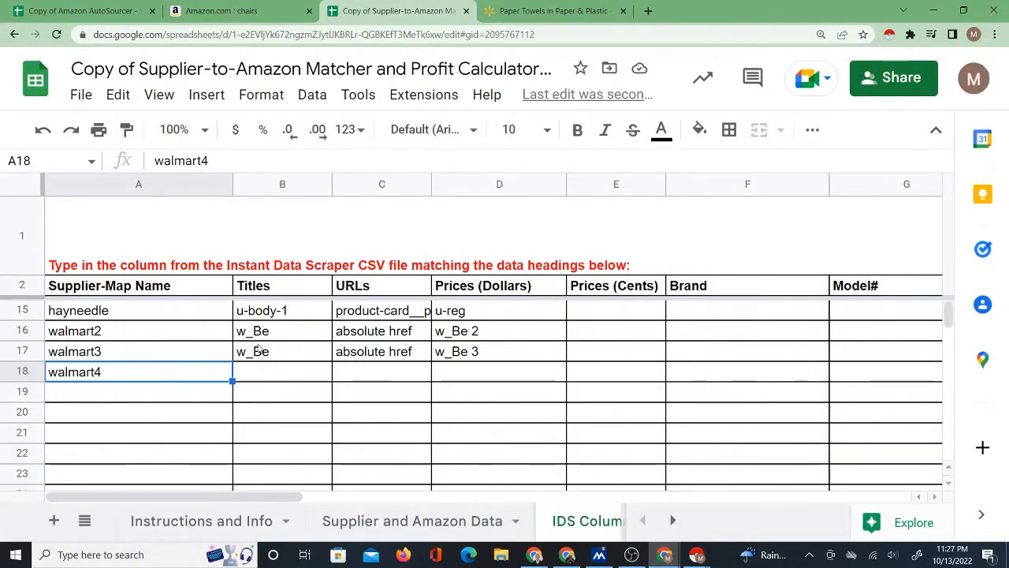
pyautogui.click(108, 388)
pyautogui.click(103, 372)
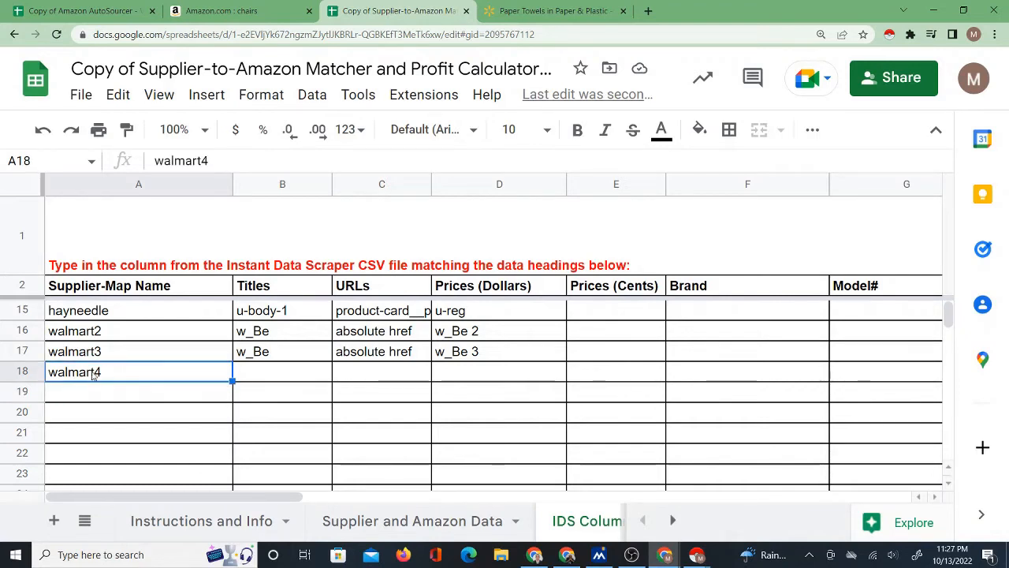
pyautogui.click(263, 376)
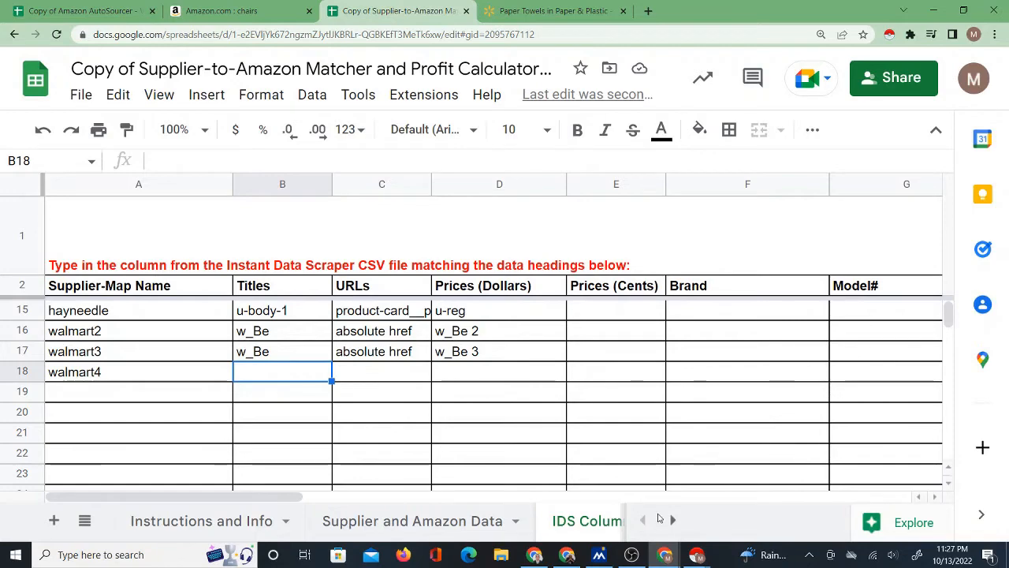
pyautogui.hotkey('ctrl', '-')
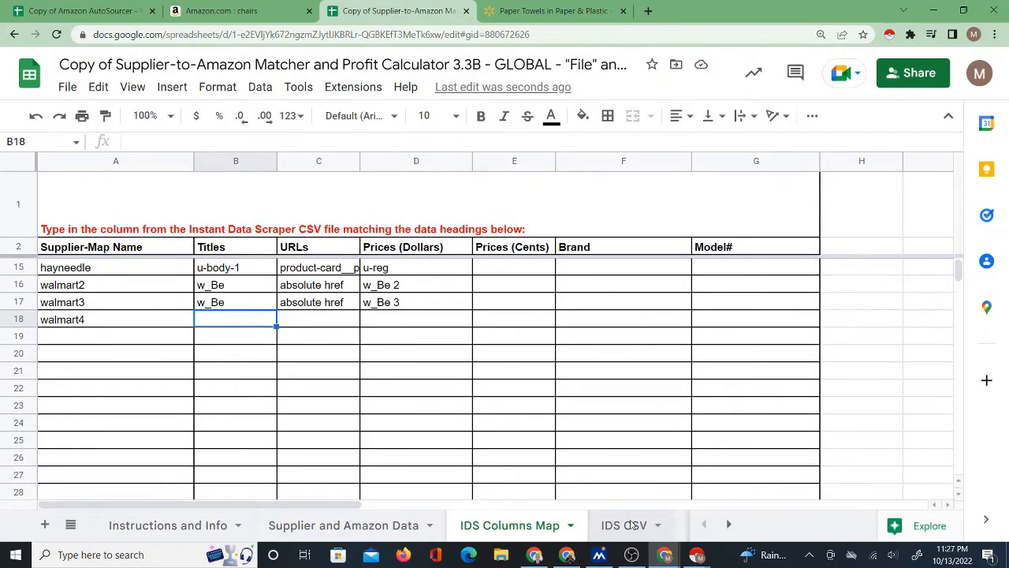
pyautogui.click(631, 522)
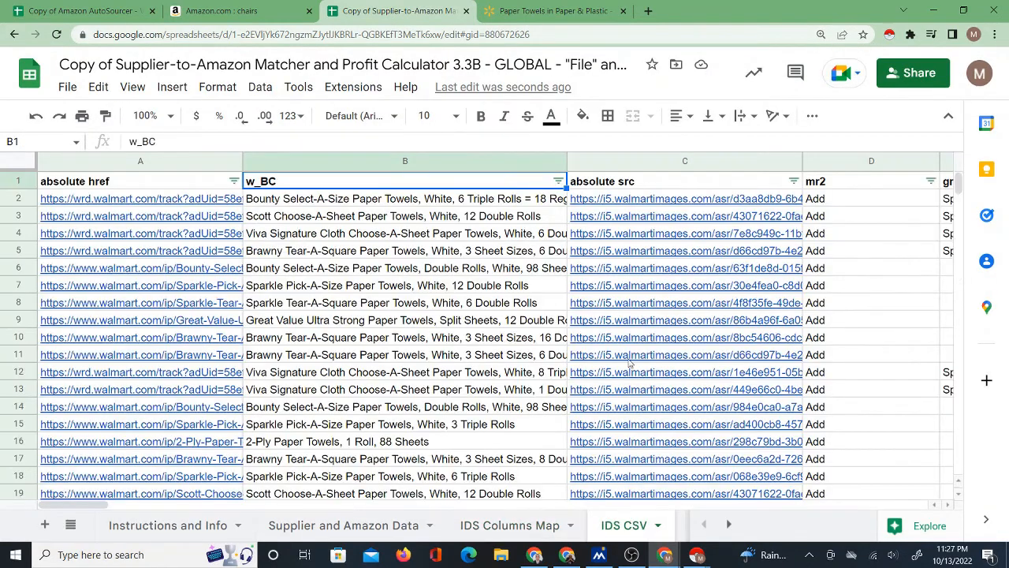
pyautogui.rightClick(286, 182)
pyautogui.click(312, 162)
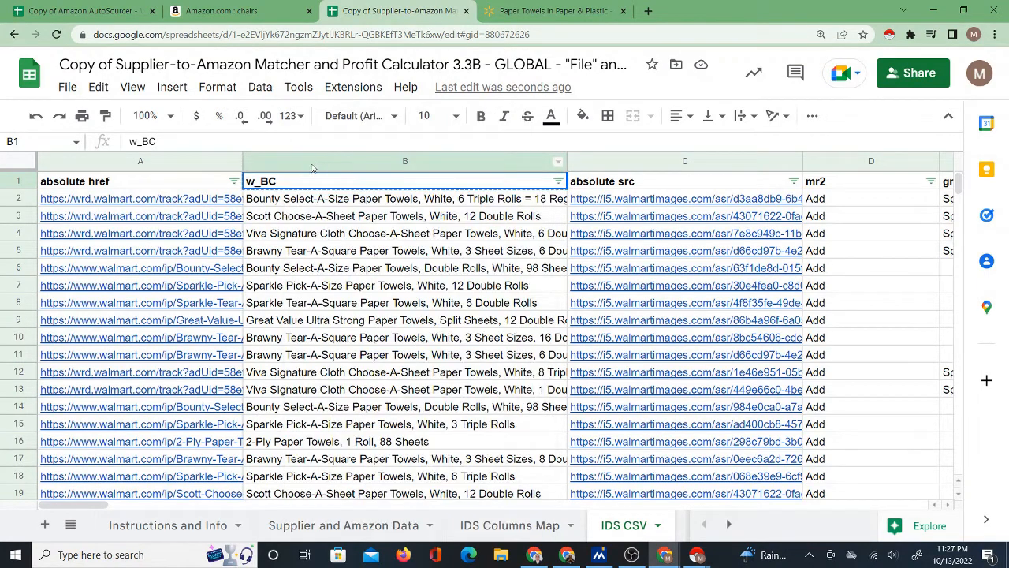
# Paste the copied w_BC header into the walmart4 Titles cell, B18, on the IDS Columns Map sheet.
pyautogui.click(489, 525)
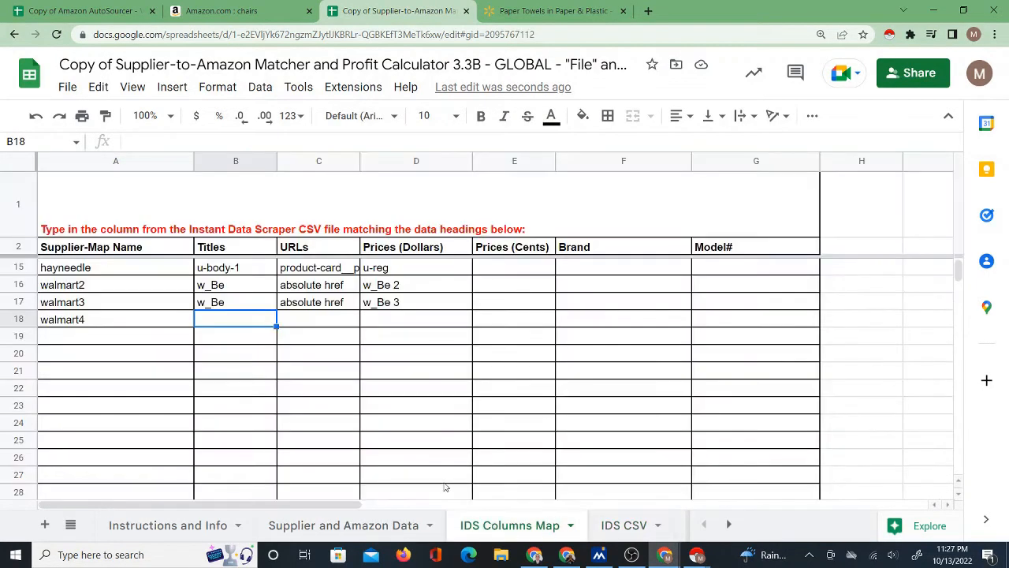
pyautogui.rightClick(239, 321)
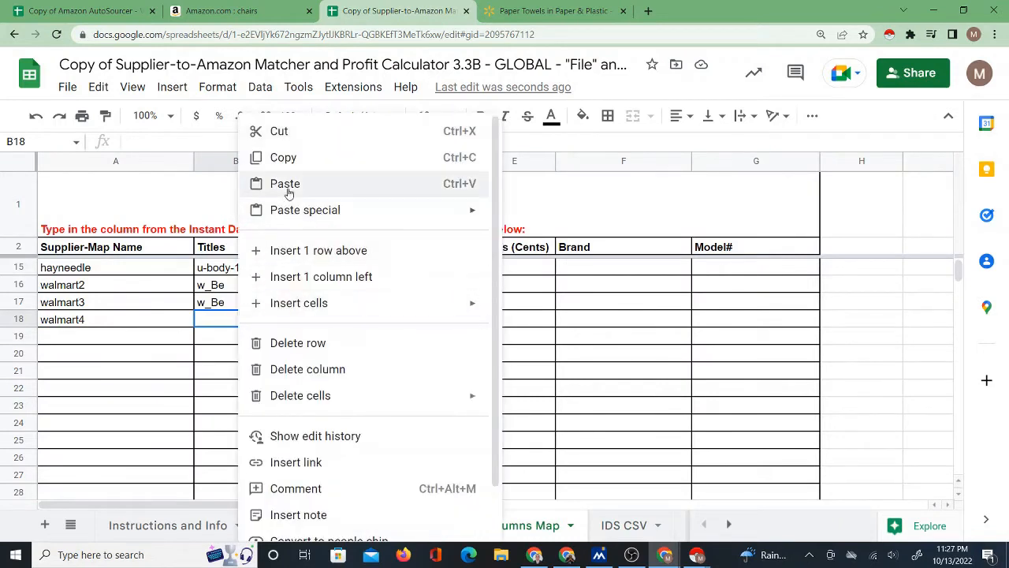
pyautogui.click(285, 183)
pyautogui.click(372, 422)
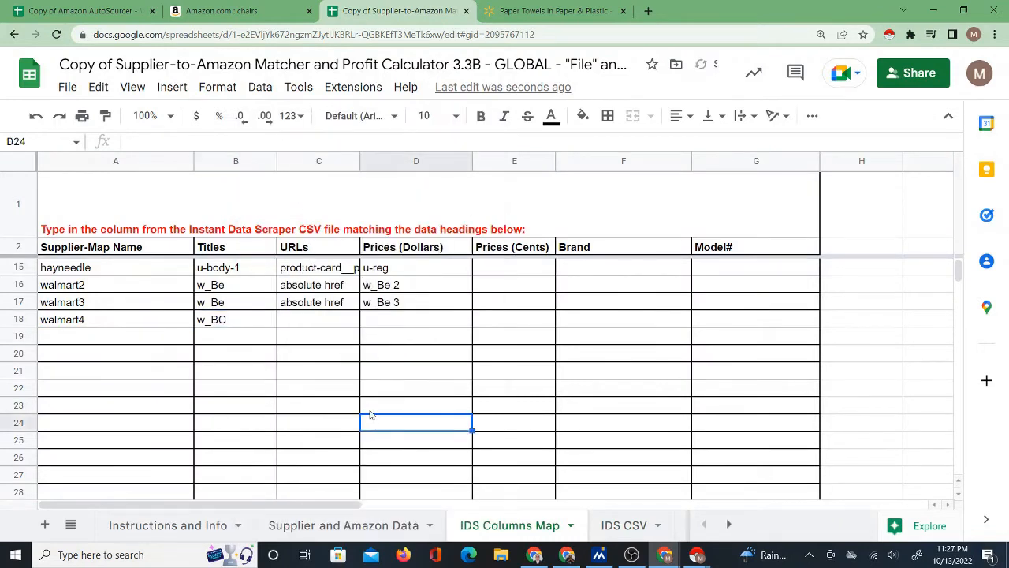
# Fill the walmart4 URLs cell, C18, with absolute href by extending the walmart3 entry down one row.
pyautogui.click(257, 324)
pyautogui.click(300, 321)
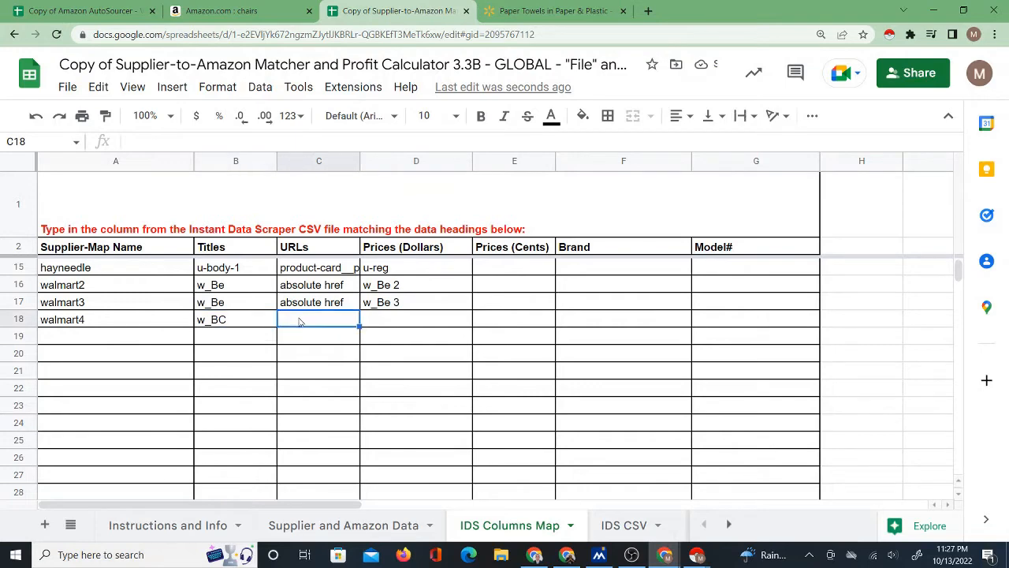
pyautogui.click(623, 525)
pyautogui.click(525, 525)
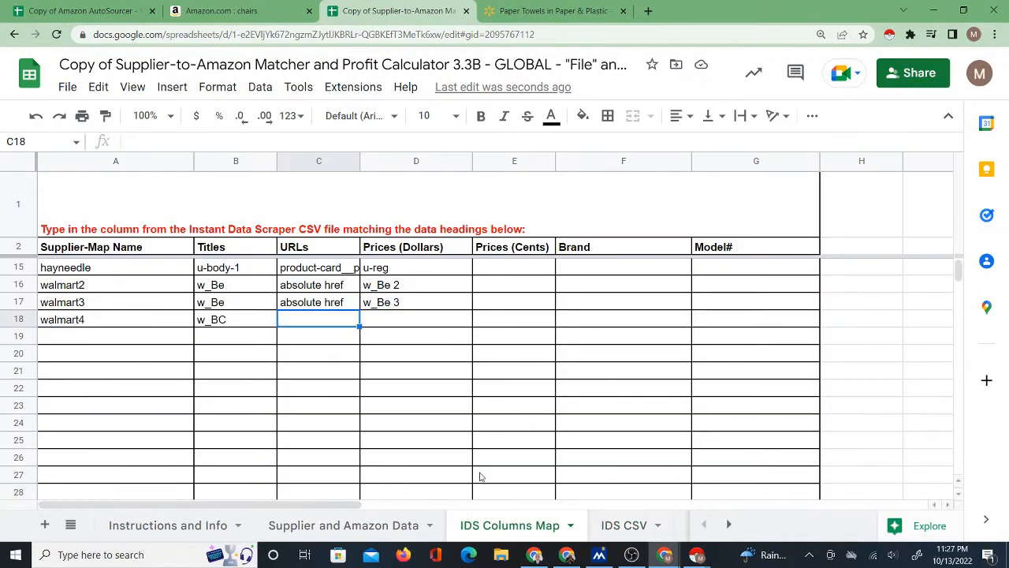
pyautogui.click(333, 308)
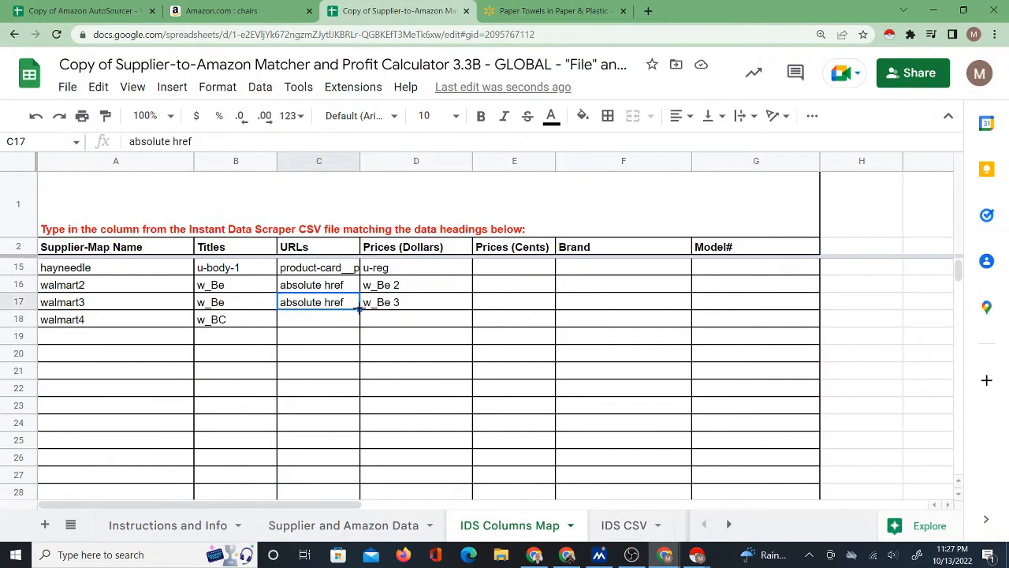
pyautogui.moveTo(361, 311); pyautogui.dragTo(363, 320)
# Copy the w_BC 2 header from cell G1 of the IDS CSV sheet into the walmart4 Prices (Dollars) cell, D18.
pyautogui.click(390, 323)
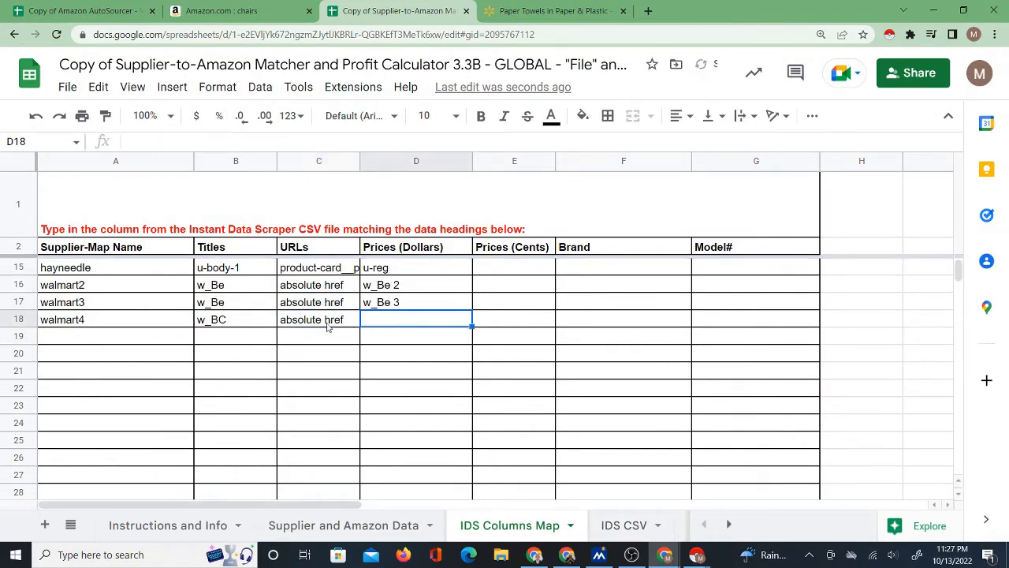
pyautogui.click(606, 525)
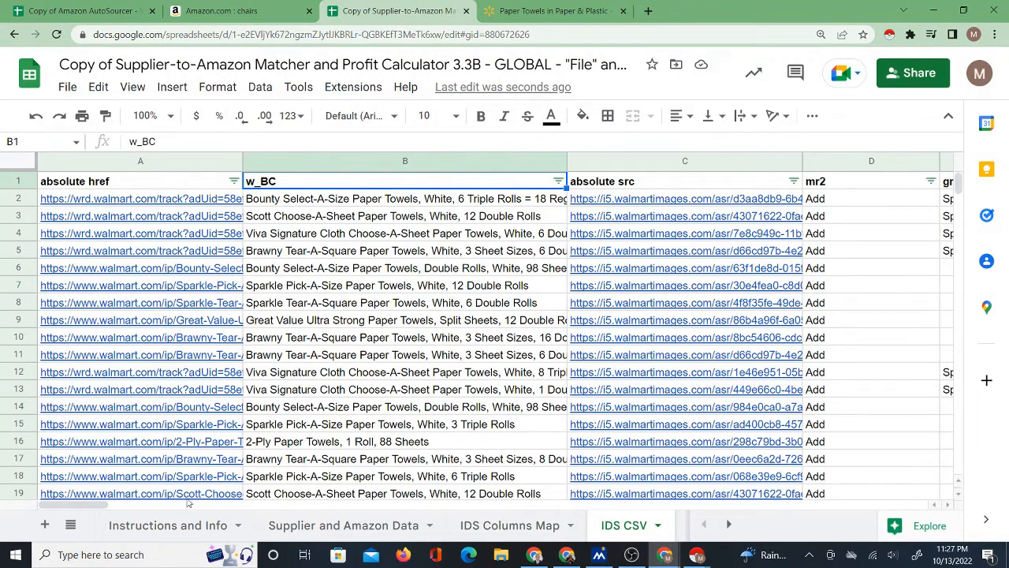
pyautogui.moveTo(105, 506); pyautogui.dragTo(182, 505)
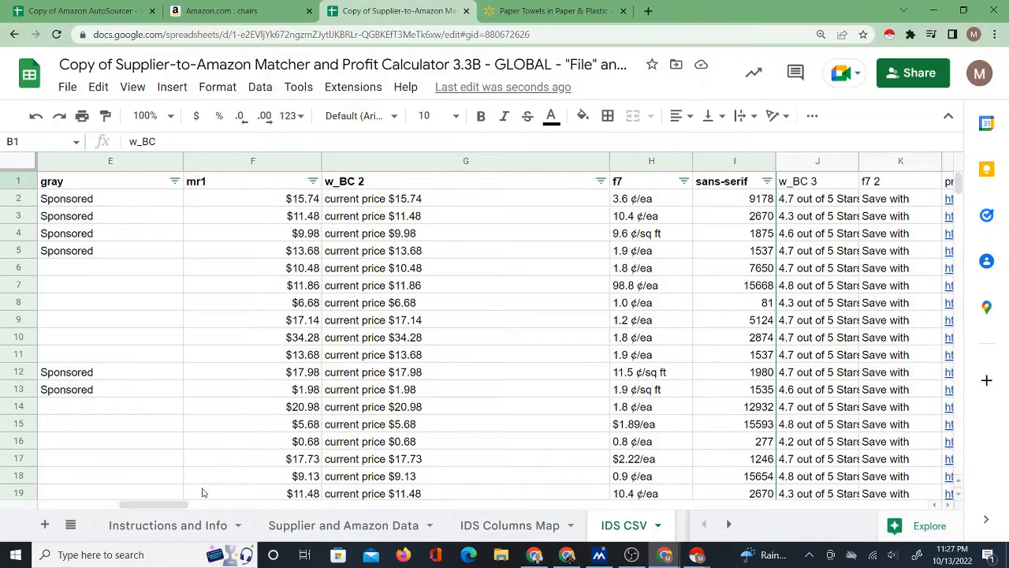
pyautogui.click(377, 185)
pyautogui.rightClick(374, 185)
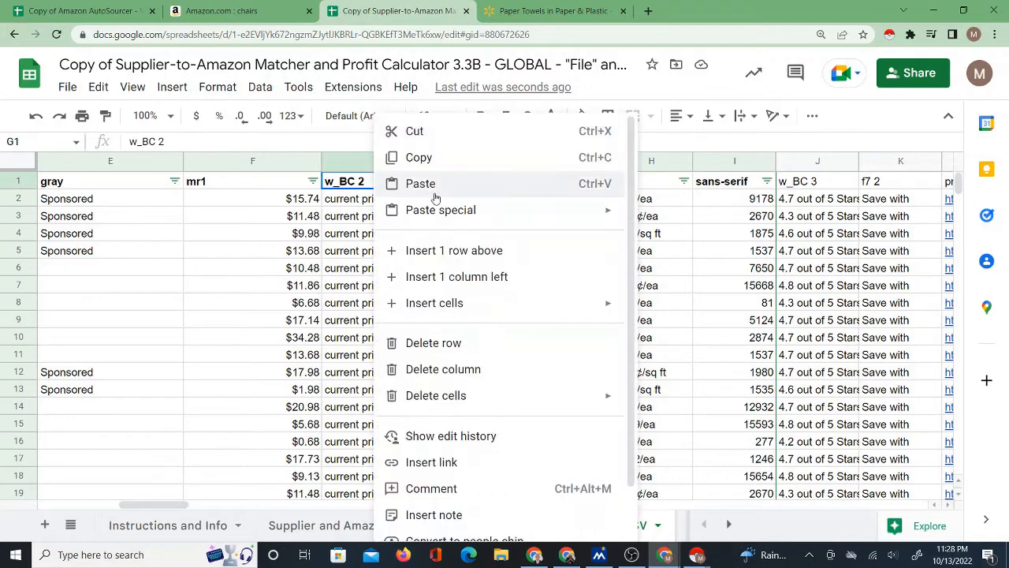
pyautogui.click(437, 161)
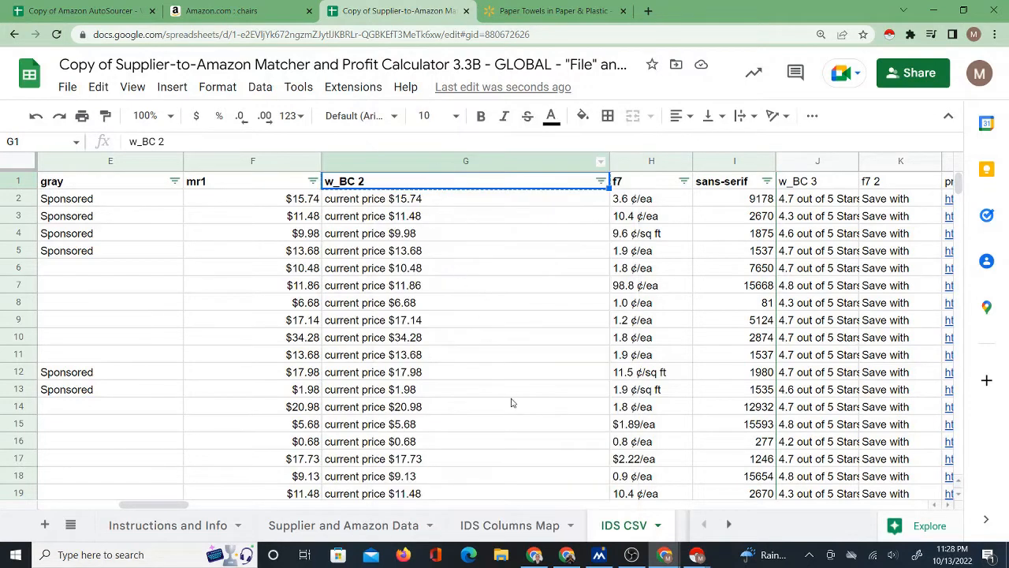
pyautogui.click(512, 526)
pyautogui.rightClick(388, 319)
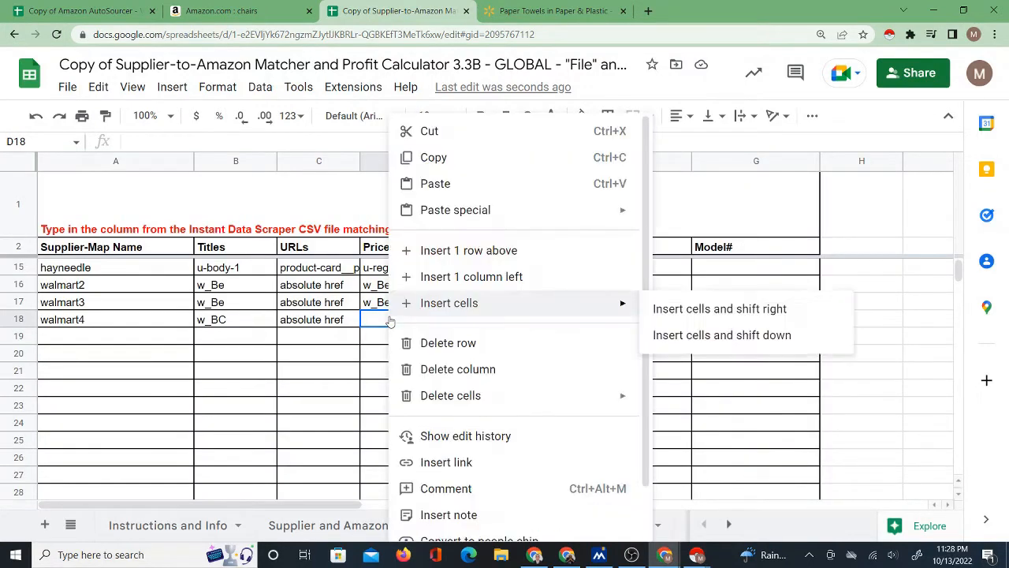
pyautogui.click(433, 119)
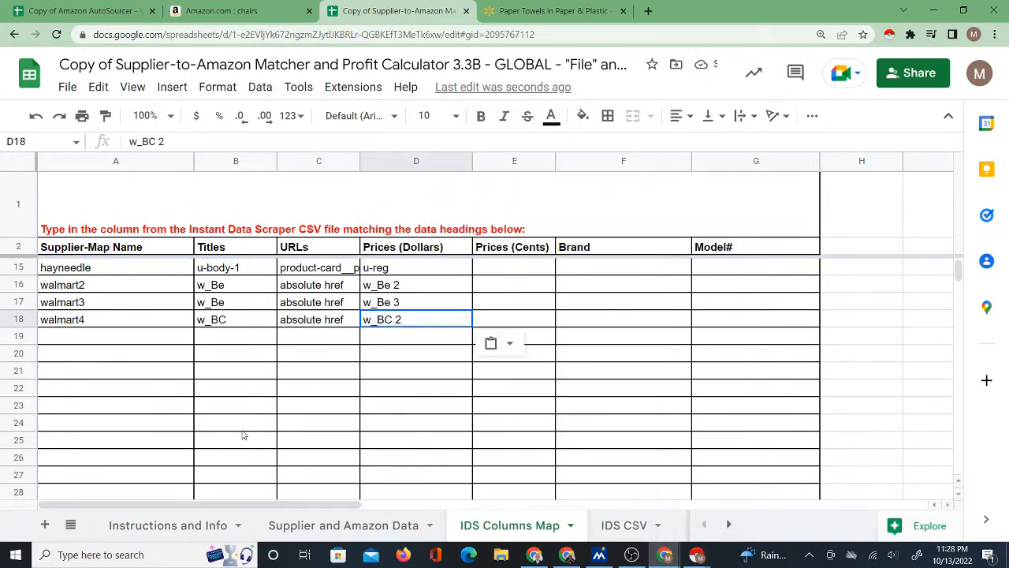
pyautogui.click(101, 323)
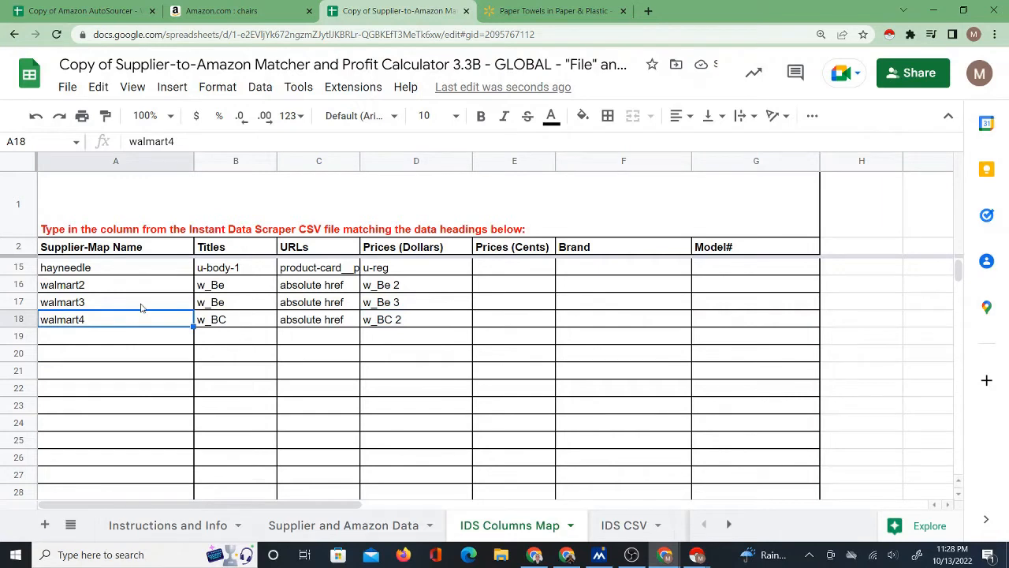
# Start the Instant Data Scraper CSV import on the Supplier and Amazon Data sheet and authorize Supplier Amazon Global Matcher to access the Google account.
pyautogui.hotkey('ctrl', '-')
pyautogui.hotkey('ctrl', '-')
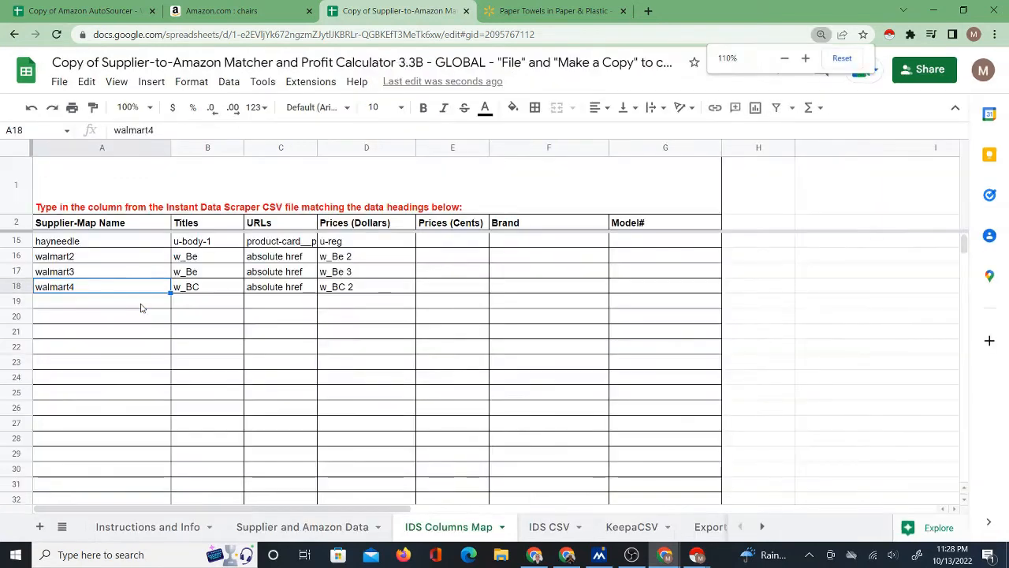
pyautogui.click(269, 527)
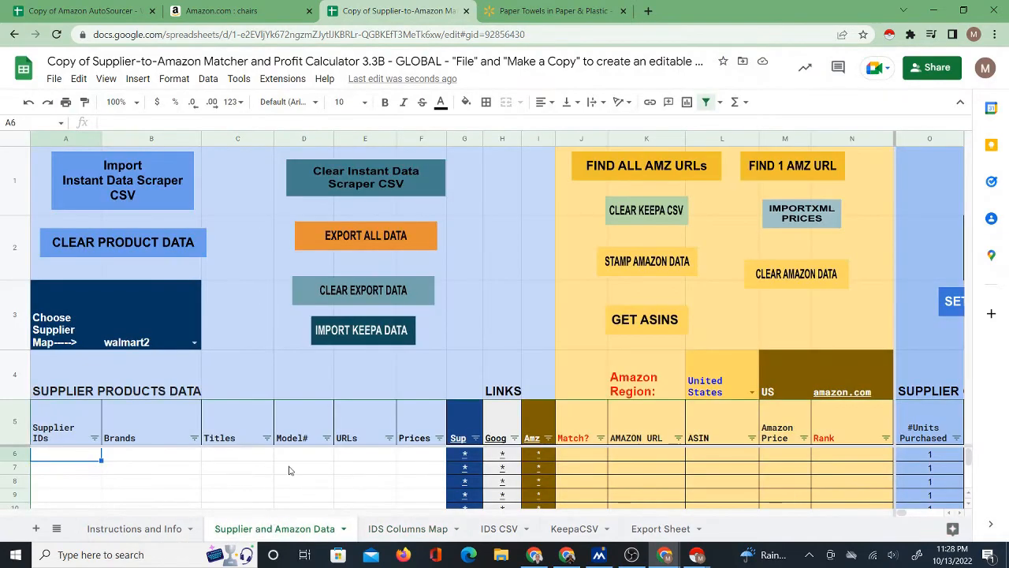
pyautogui.hotkey('ctrl', '-')
pyautogui.hotkey('ctrl', '-')
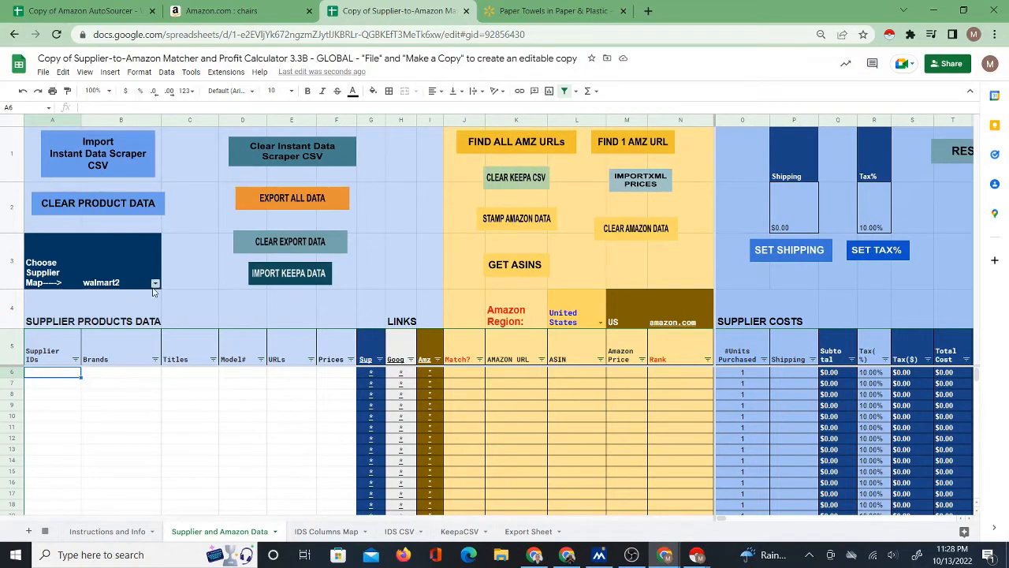
pyautogui.click(105, 157)
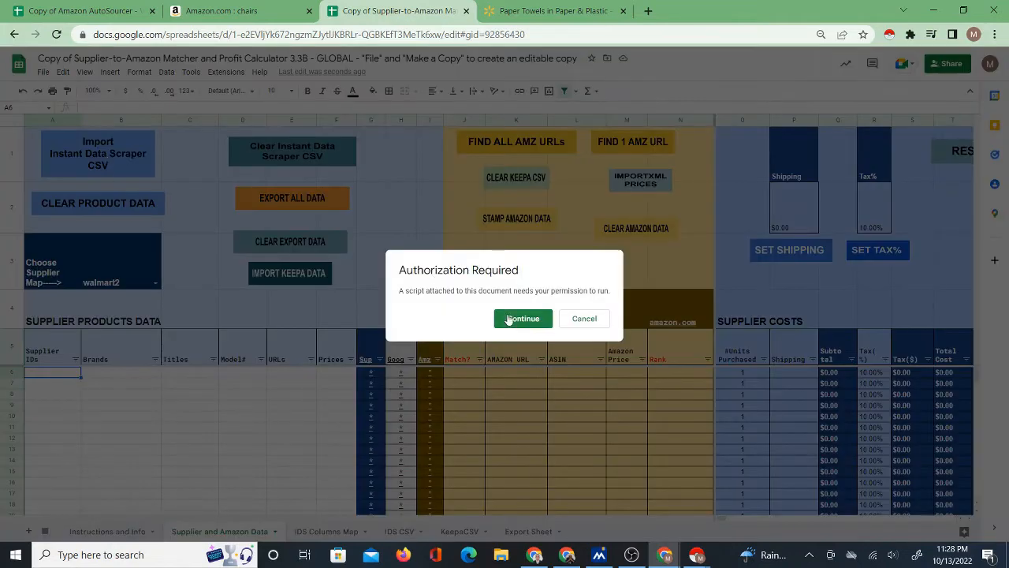
pyautogui.click(513, 320)
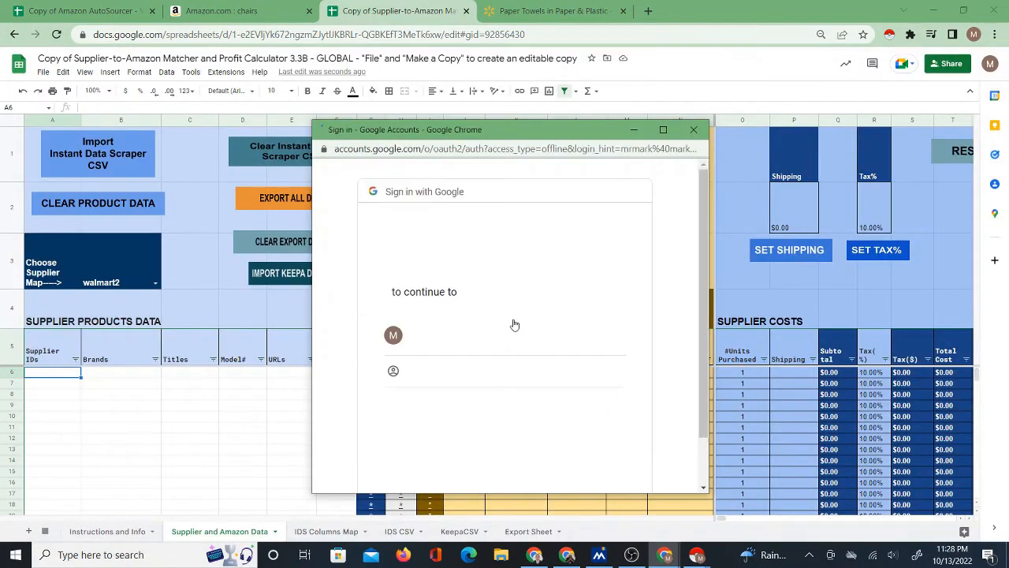
pyautogui.click(490, 330)
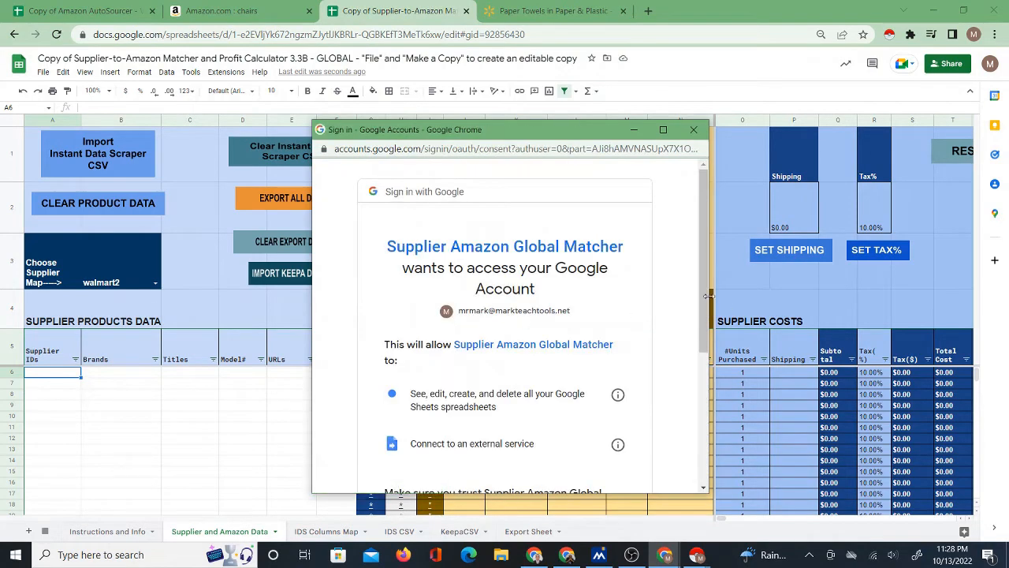
pyautogui.scroll(-5, 709, 296)
pyautogui.click(562, 399)
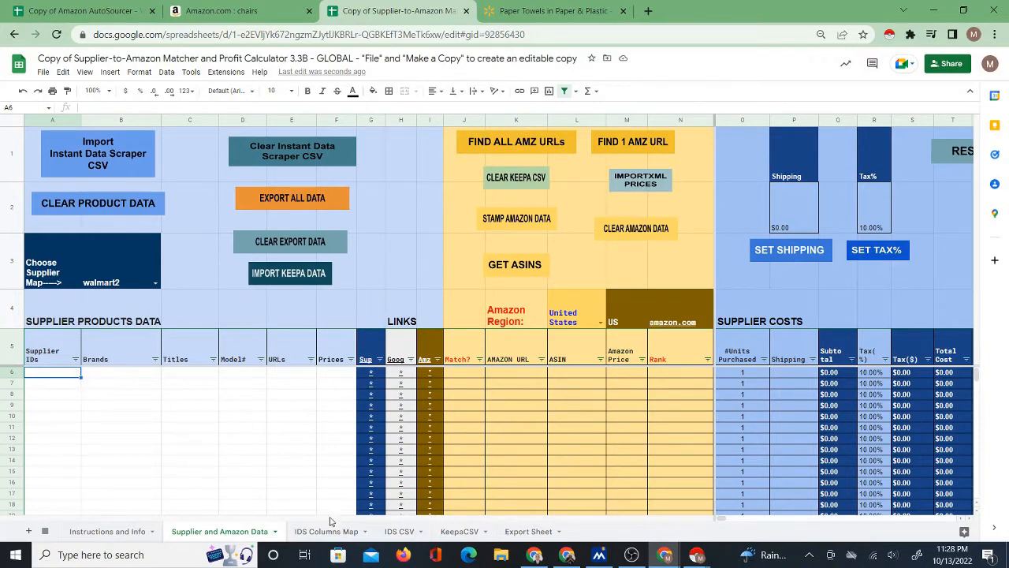
# Compare the walmart2 row of the IDS Columns Map sheet with the column headers on the IDS CSV sheet.
pyautogui.click(325, 533)
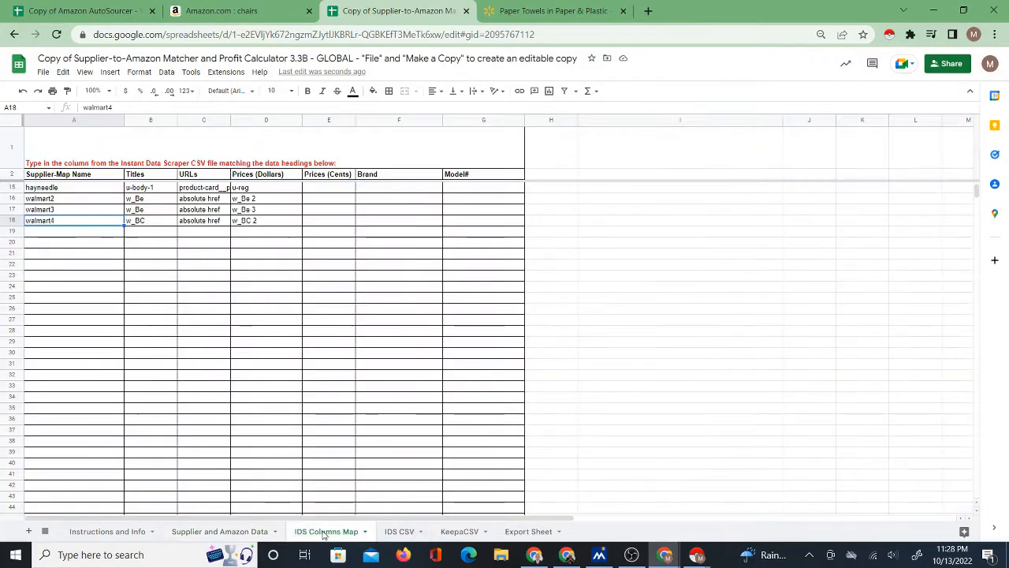
pyautogui.click(111, 204)
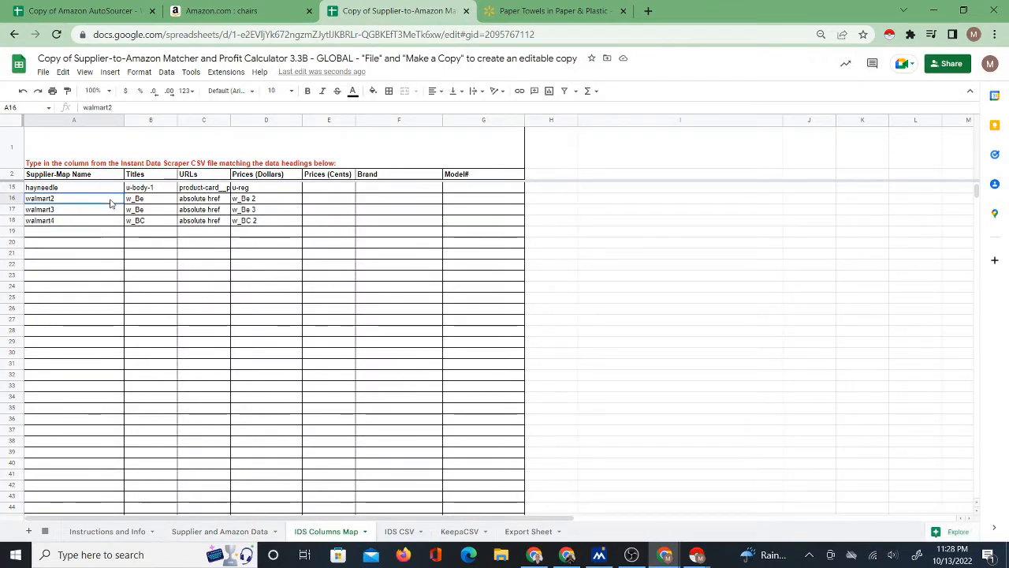
pyautogui.moveTo(134, 202); pyautogui.dragTo(264, 203)
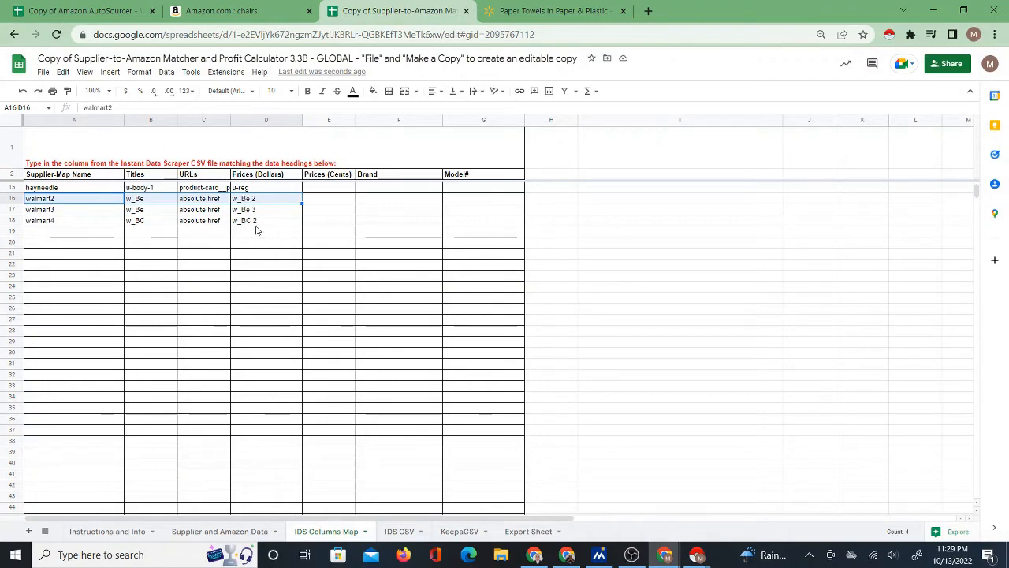
pyautogui.click(389, 531)
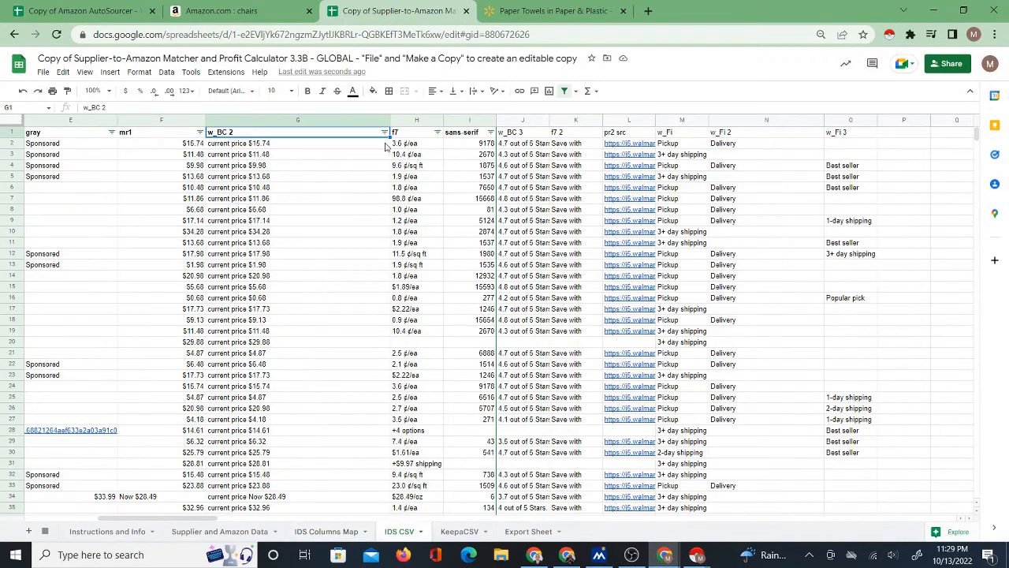
pyautogui.click(215, 530)
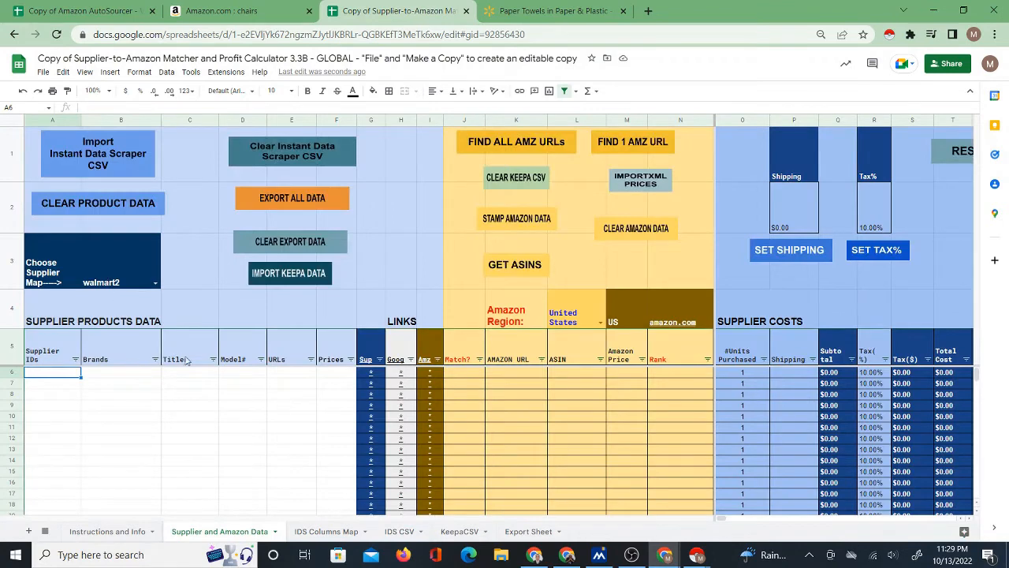
# Try to import the Instant Data Scraper CSV with the walmart2 supplier map, check the map and CSV sheets, and dismiss the script notice.
pyautogui.click(88, 167)
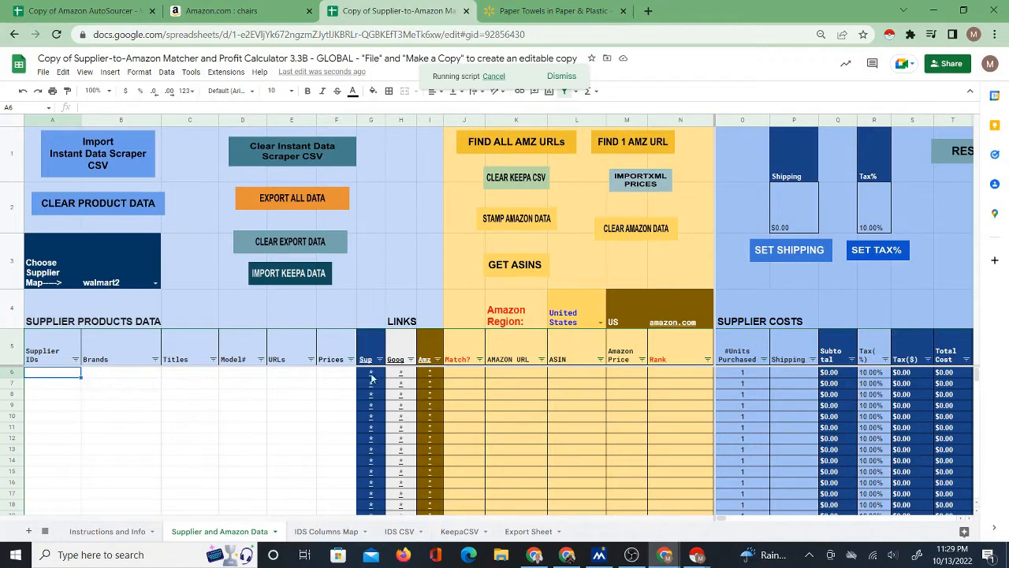
pyautogui.click(129, 377)
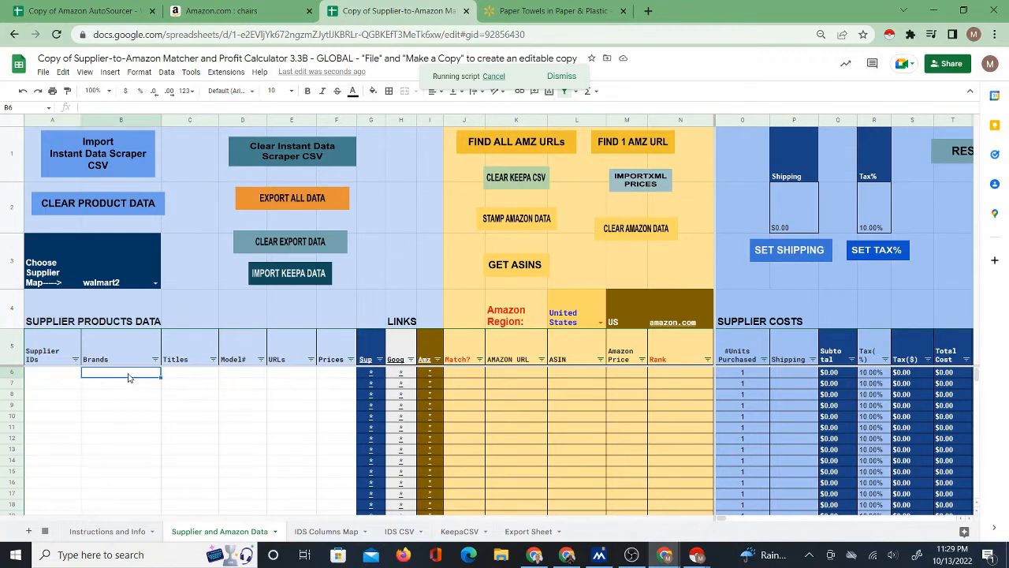
pyautogui.click(170, 377)
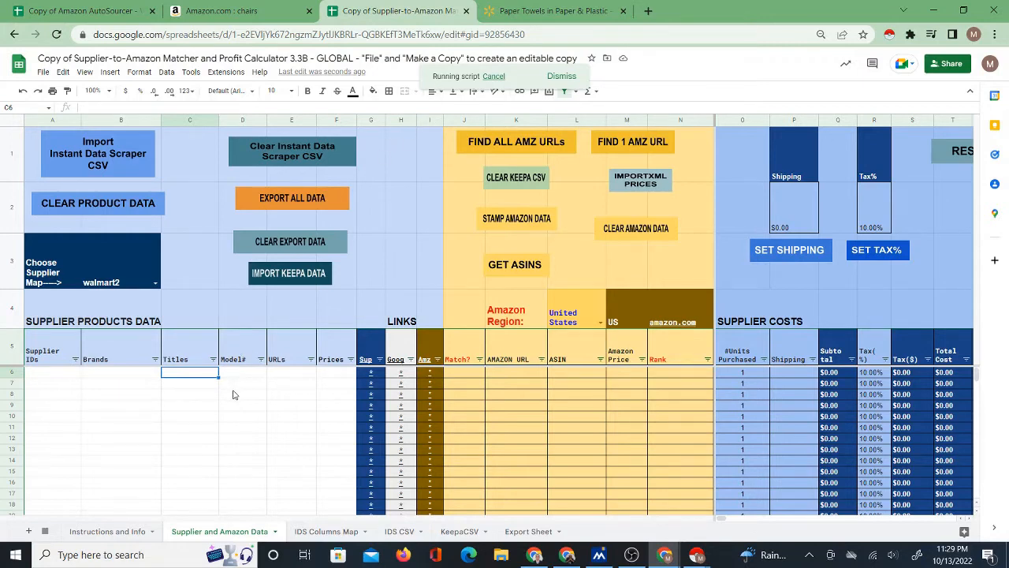
pyautogui.click(327, 530)
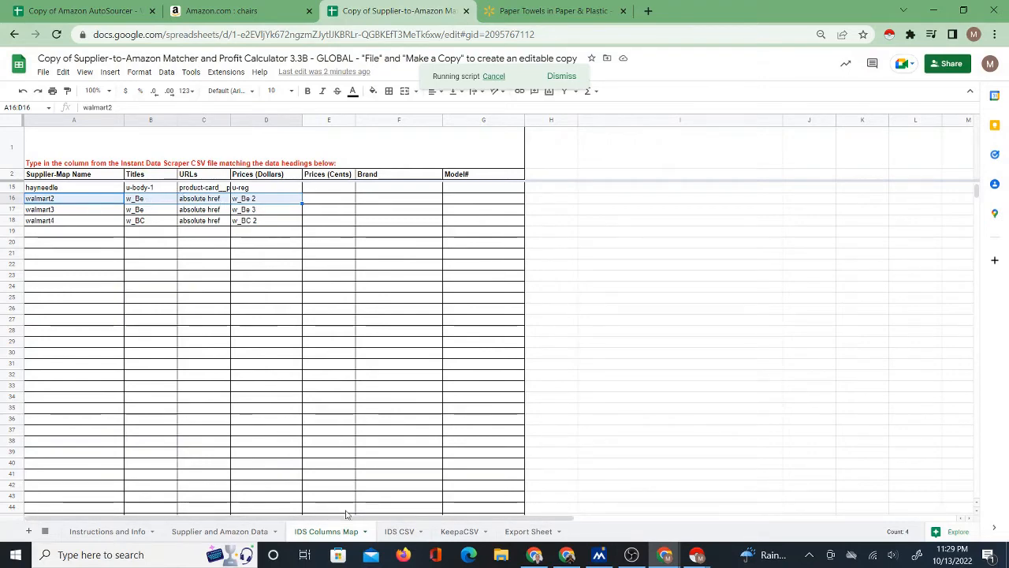
pyautogui.click(398, 531)
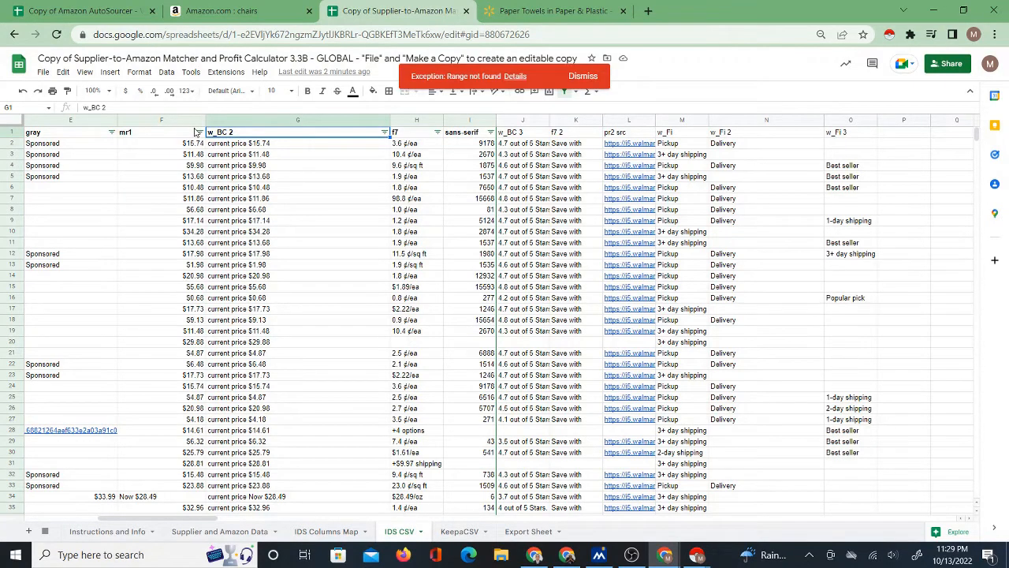
pyautogui.click(226, 533)
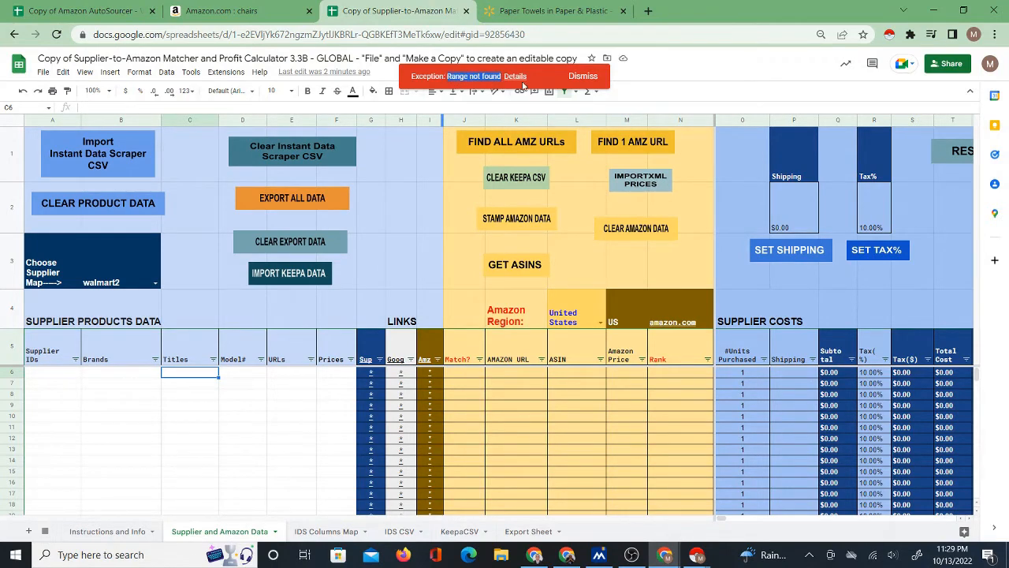
pyautogui.click(584, 77)
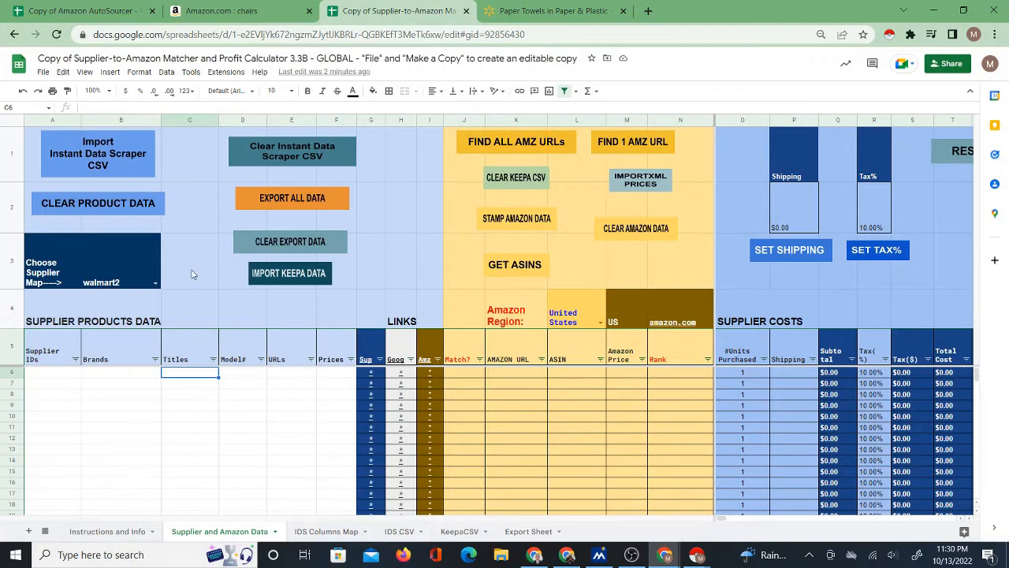
# Choose walmart4 as the supplier map in cell B3 of the Supplier and Amazon Data sheet.
pyautogui.click(155, 282)
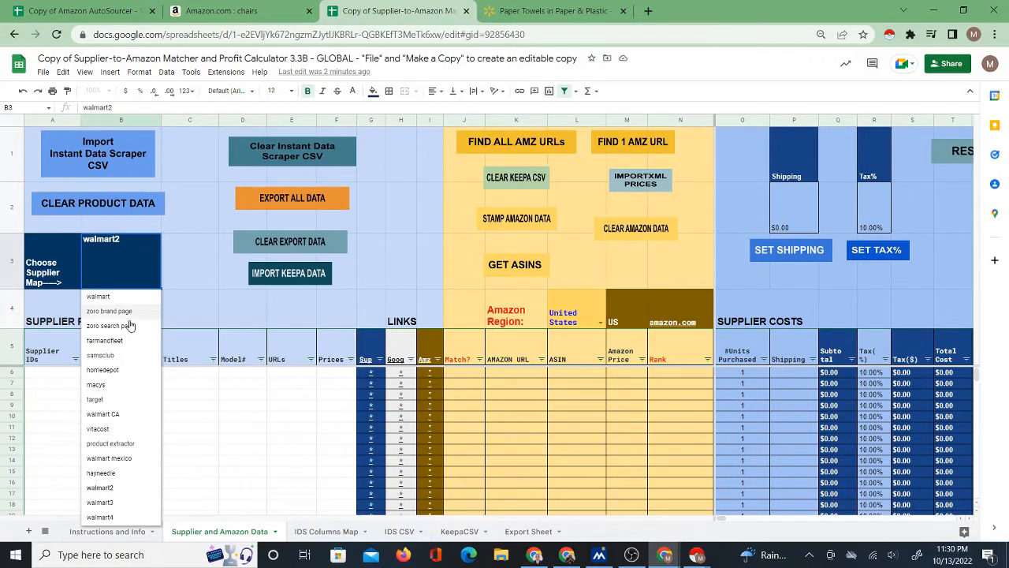
pyautogui.click(115, 517)
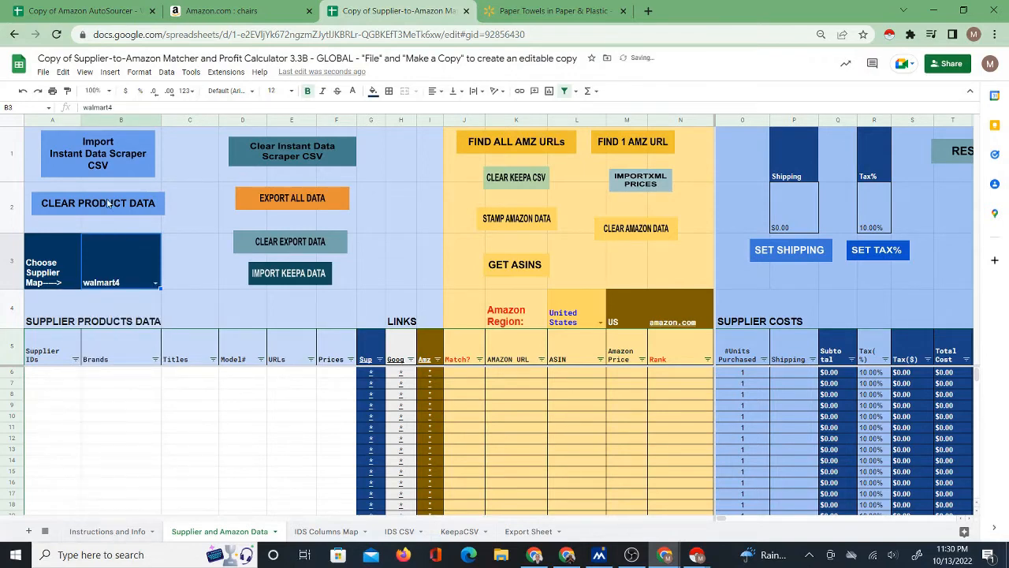
# Import the Instant Data Scraper CSV with the walmart4 map and check the titles and URLs filled into the Supplier and Amazon Data sheet.
pyautogui.click(104, 155)
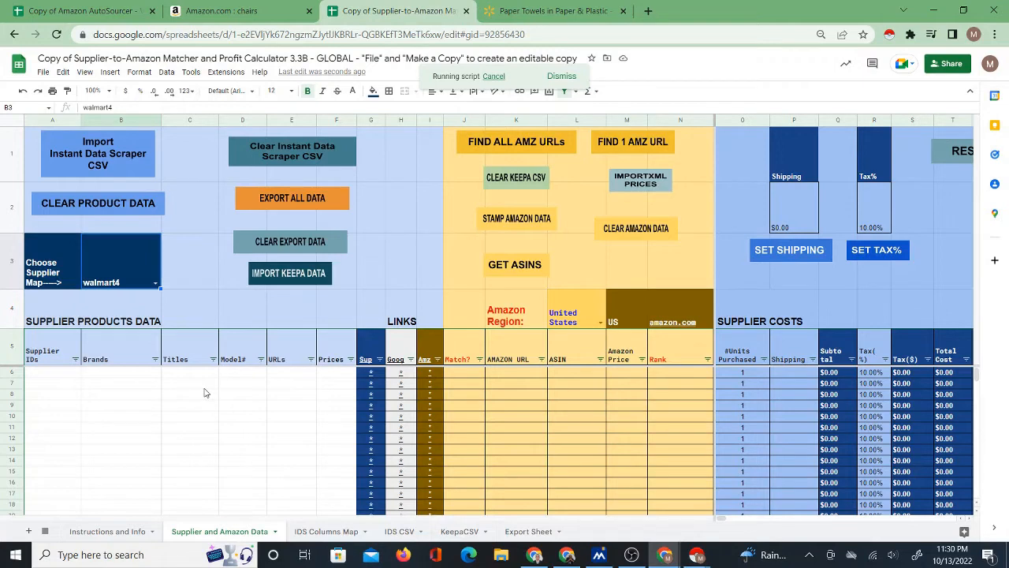
pyautogui.click(116, 376)
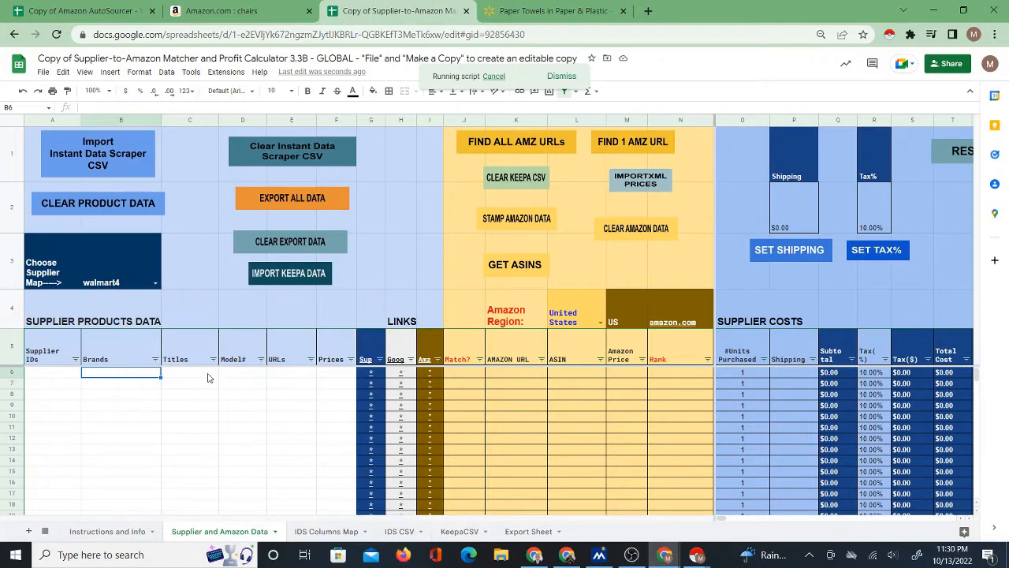
pyautogui.click(196, 372)
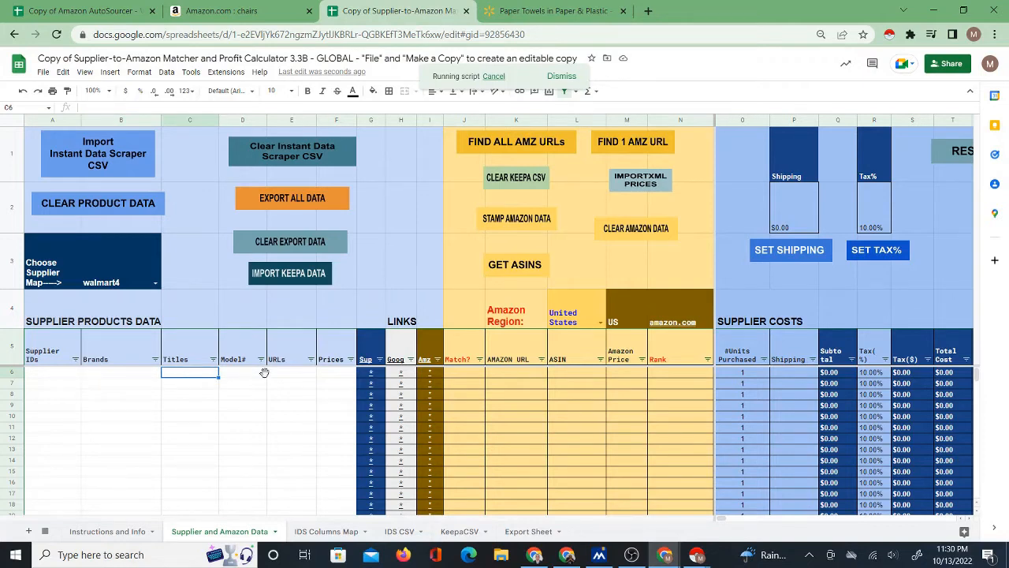
pyautogui.hotkey('ctrl', 'v')
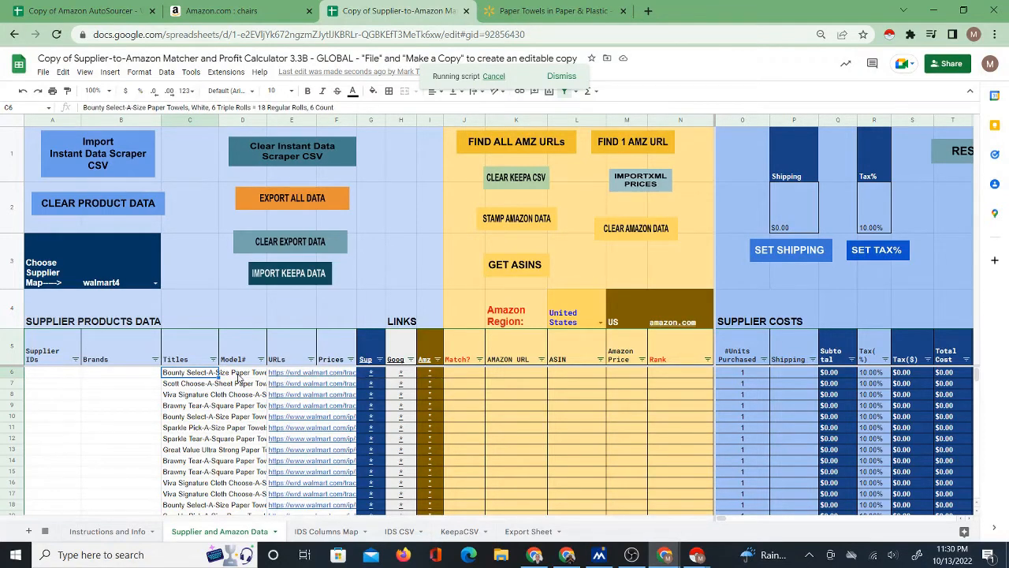
pyautogui.click(291, 374)
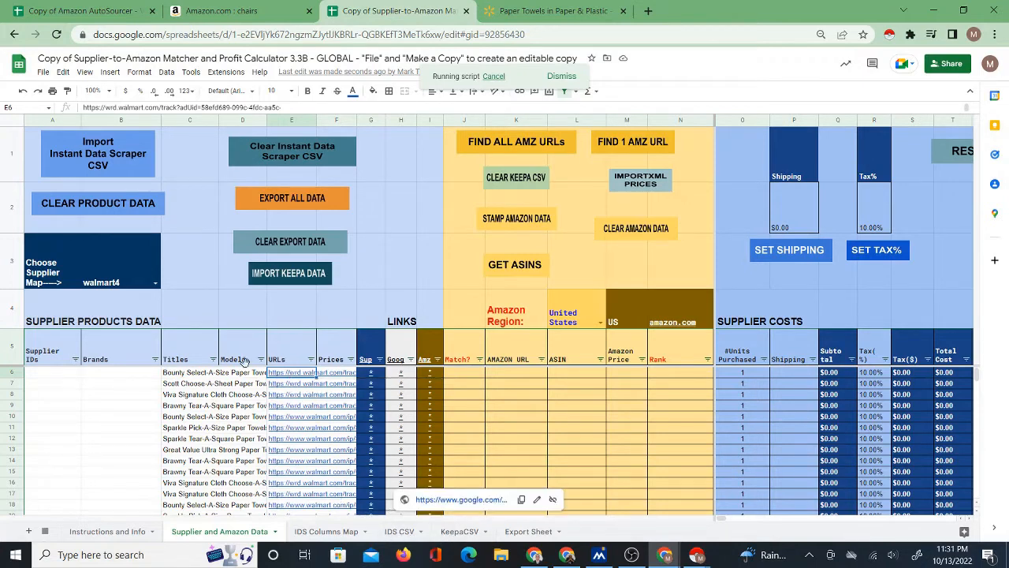
pyautogui.moveTo(183, 374); pyautogui.dragTo(183, 384)
pyautogui.moveTo(178, 449); pyautogui.dragTo(182, 443)
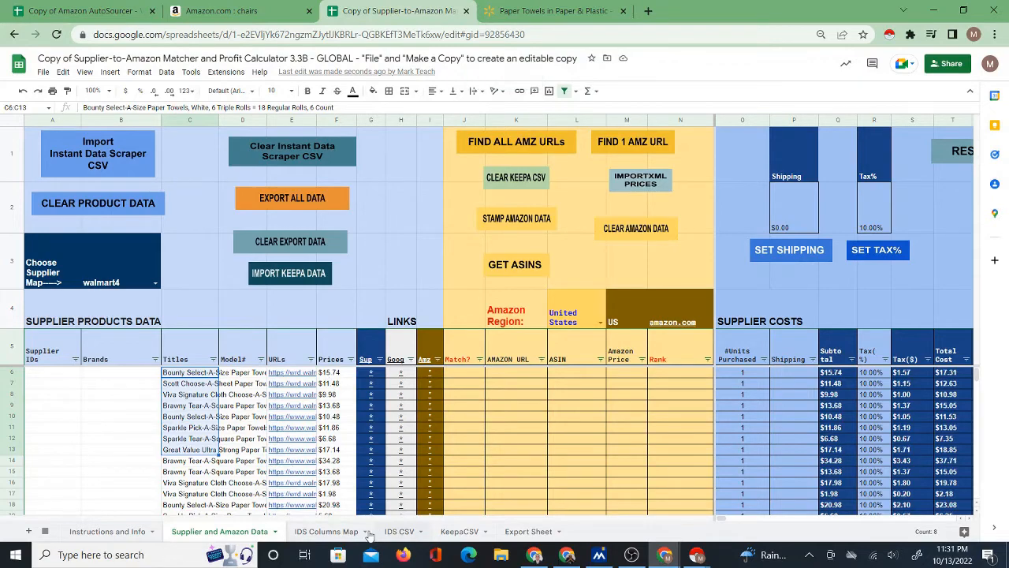
# Compare the imported titles, URLs and prices with the walmart maps on the IDS Columns Map sheet.
pyautogui.click(342, 533)
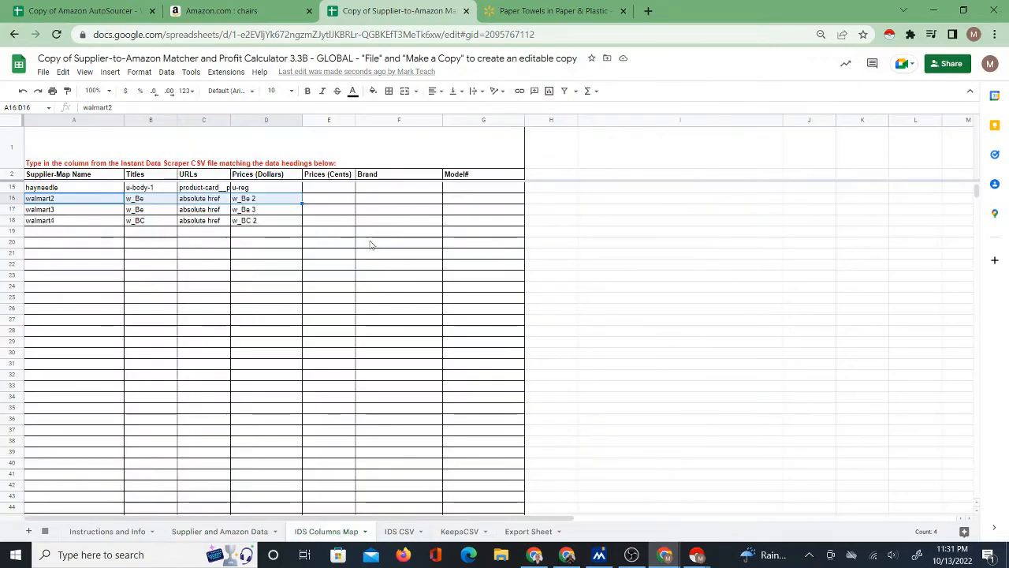
pyautogui.click(237, 531)
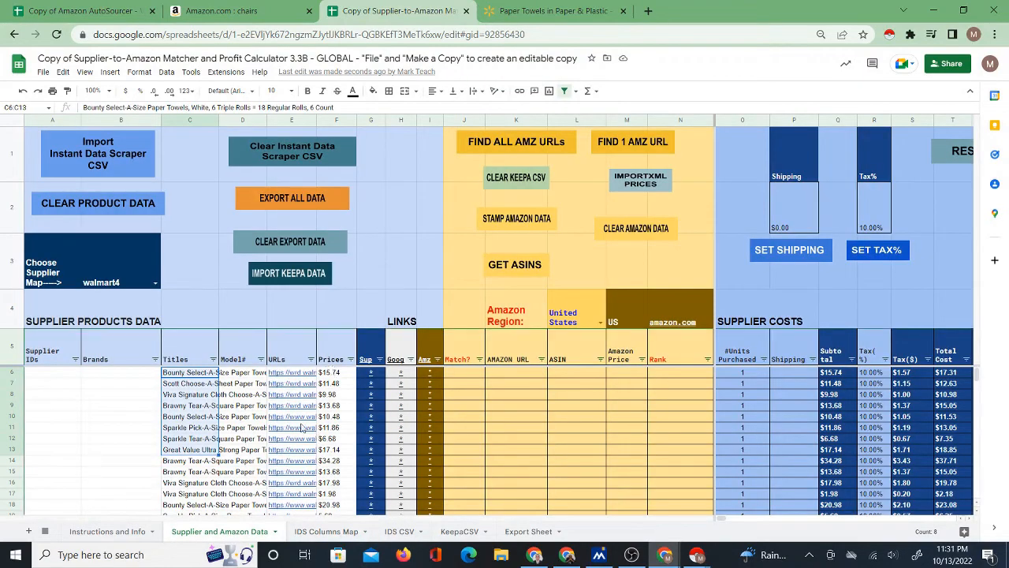
pyautogui.click(190, 374)
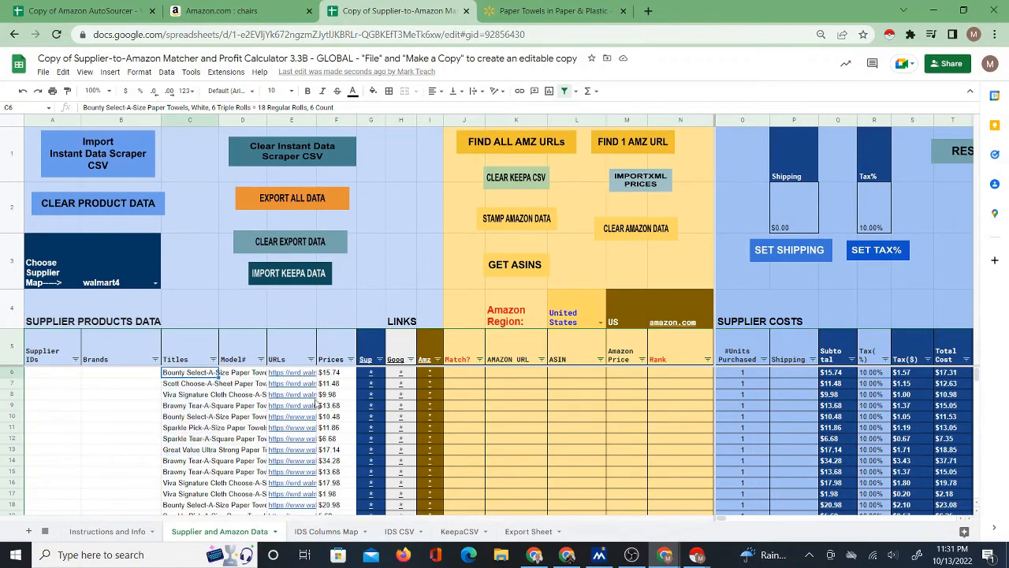
pyautogui.moveTo(315, 404)
pyautogui.click(324, 530)
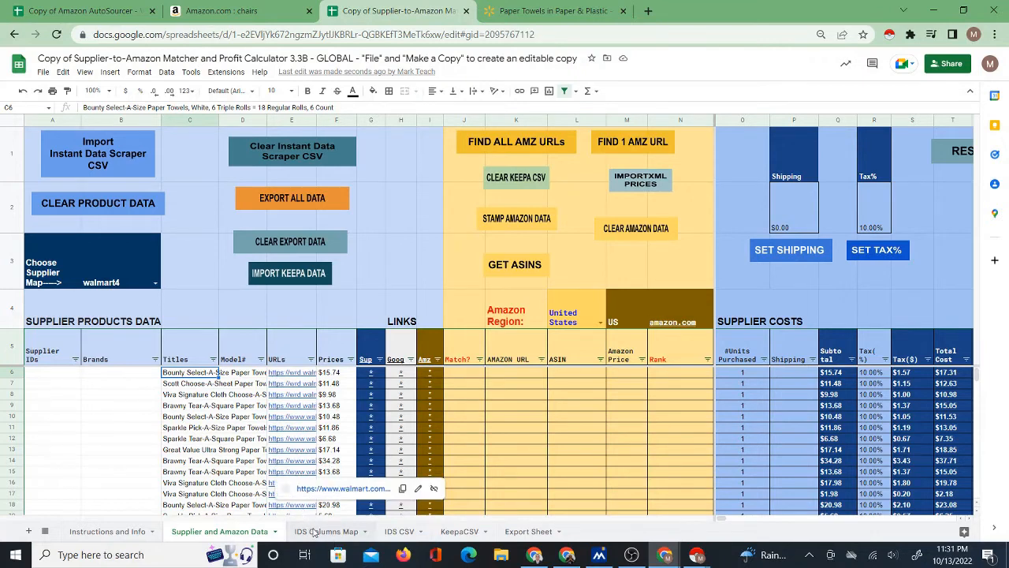
pyautogui.click(86, 232)
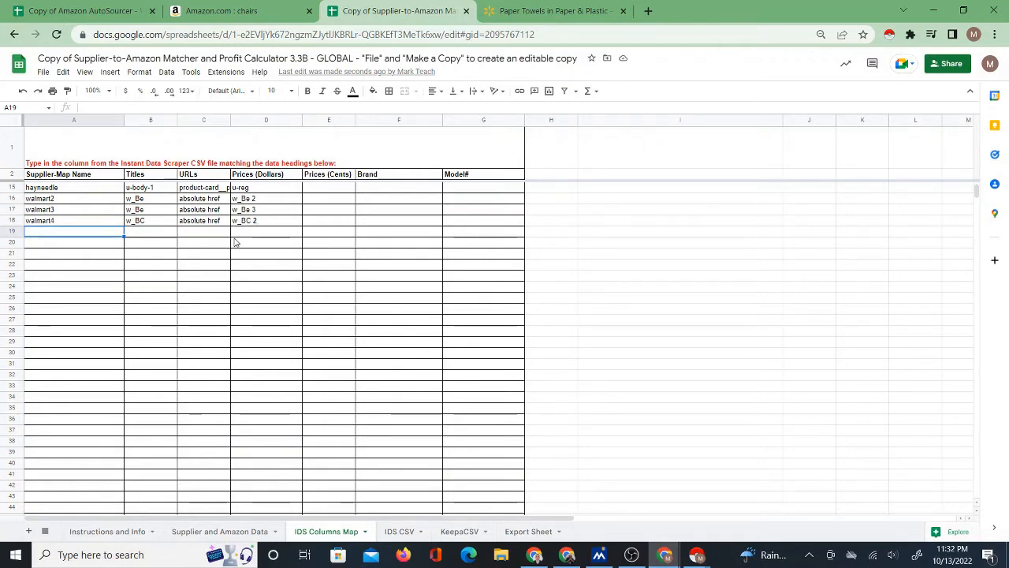
pyautogui.click(224, 532)
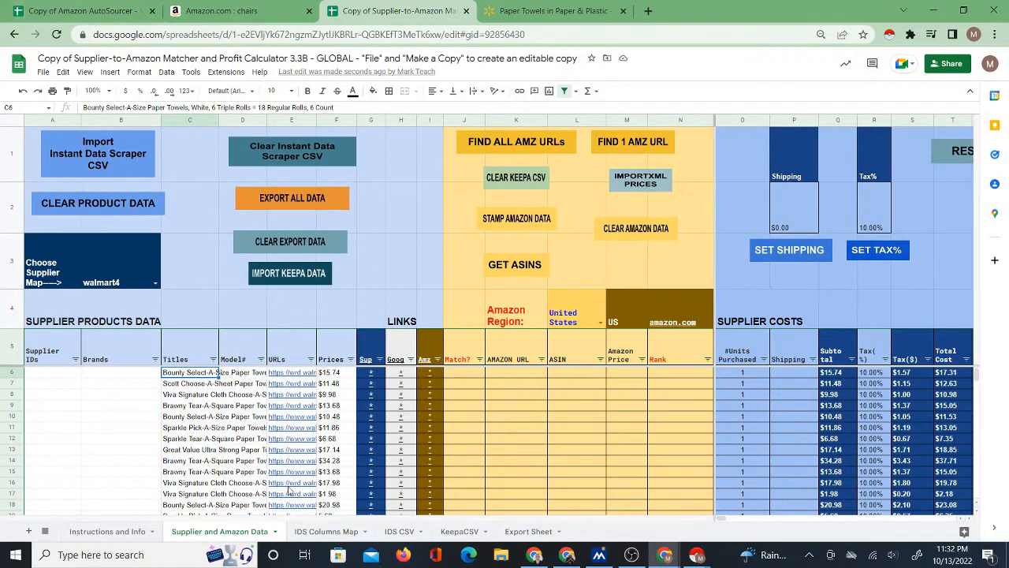
# Narrow the w_BC title column on the IDS CSV sheet and return to the Supplier and Amazon Data sheet.
pyautogui.click(386, 534)
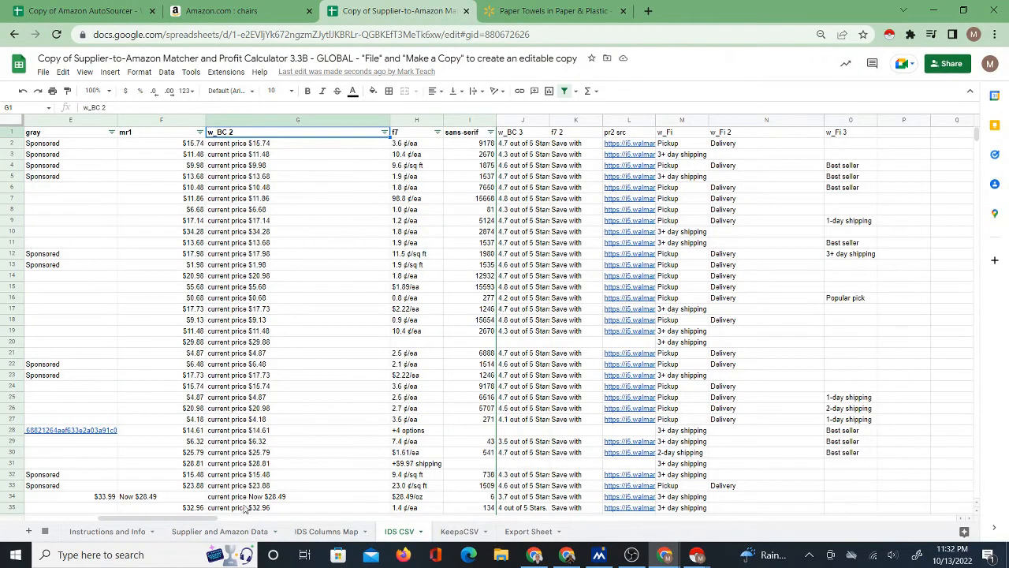
pyautogui.moveTo(197, 522); pyautogui.dragTo(126, 520)
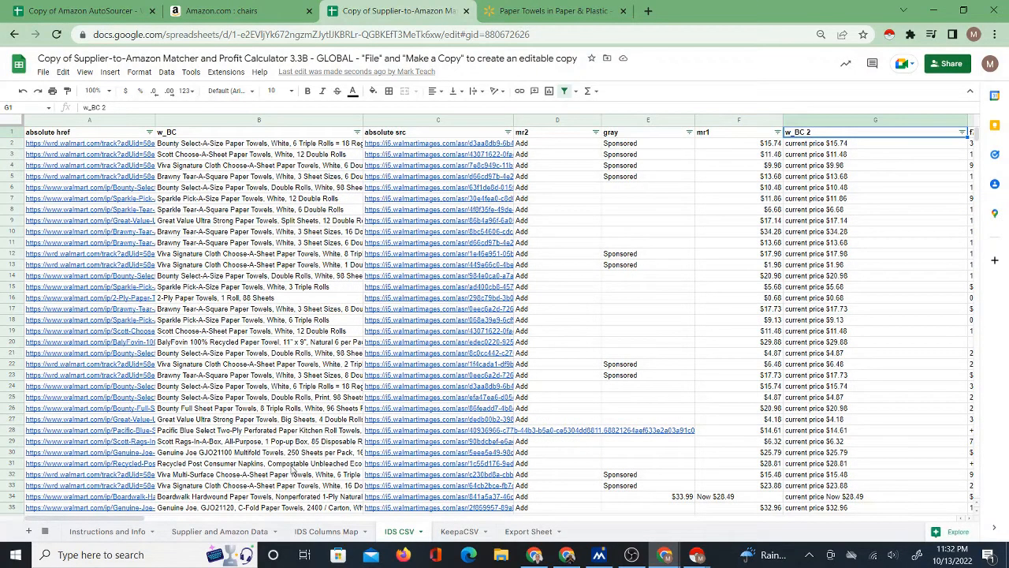
pyautogui.moveTo(260, 149); pyautogui.dragTo(287, 243)
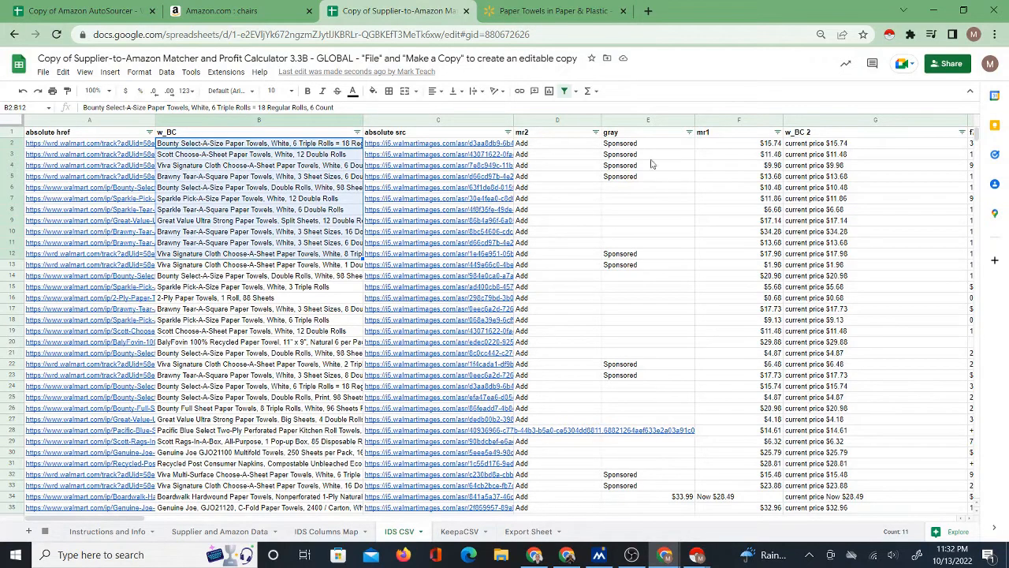
pyautogui.click(359, 119)
pyautogui.moveTo(362, 119); pyautogui.dragTo(328, 127)
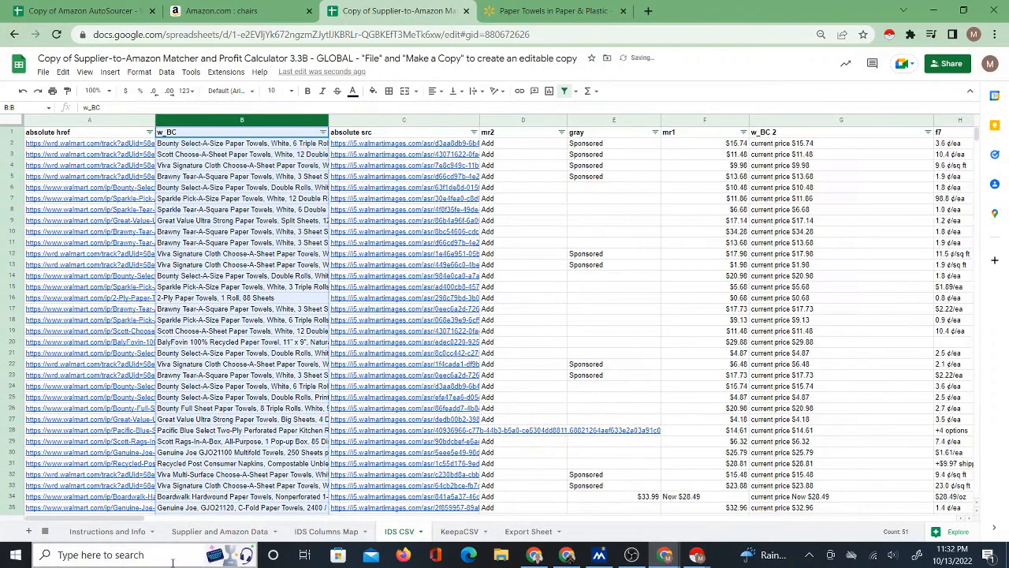
pyautogui.click(220, 530)
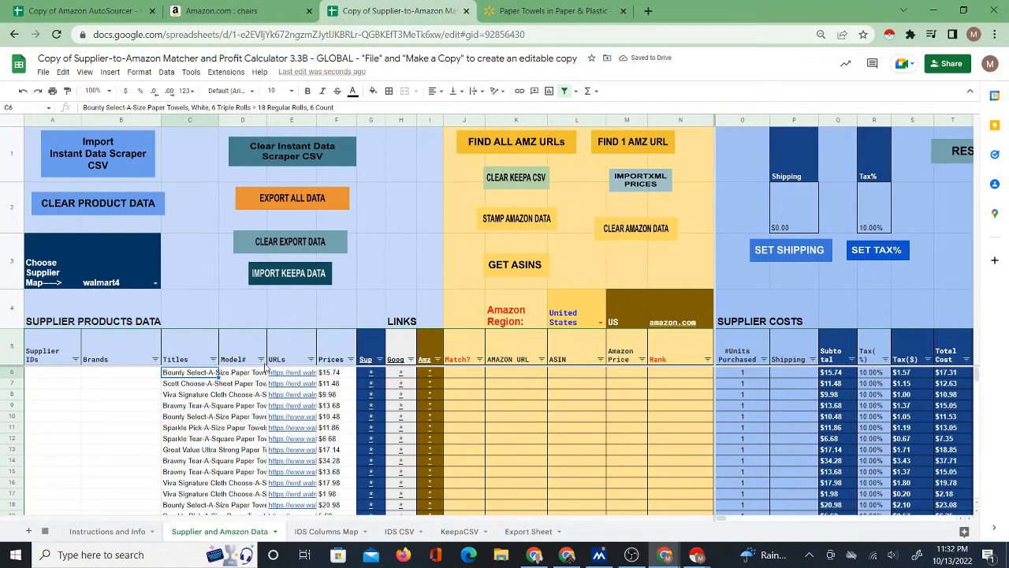
# Examine the prices in the w_BC 2 column of the IDS CSV sheet against the Supplier and Amazon Data sheet.
pyautogui.click(398, 530)
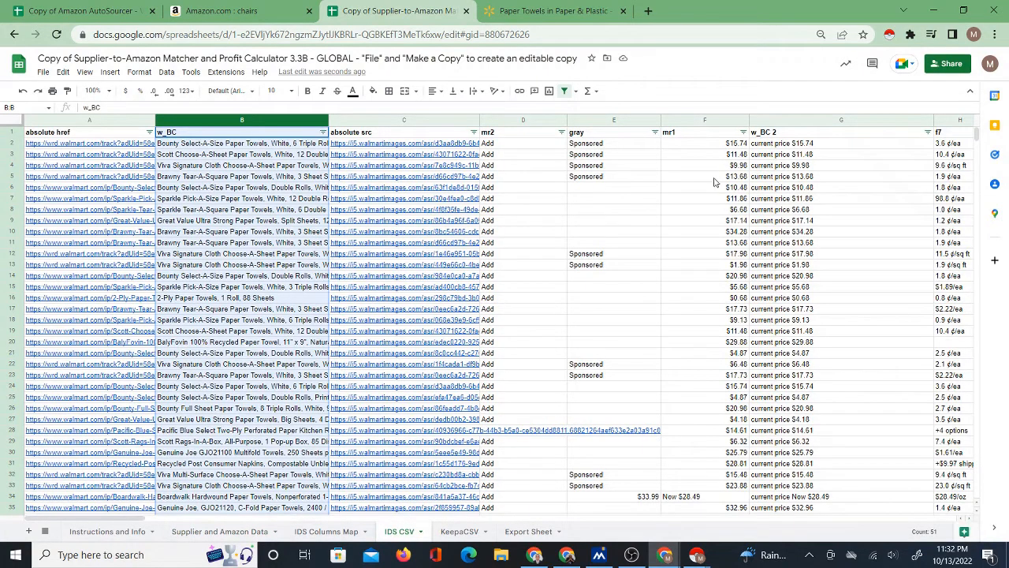
pyautogui.click(807, 146)
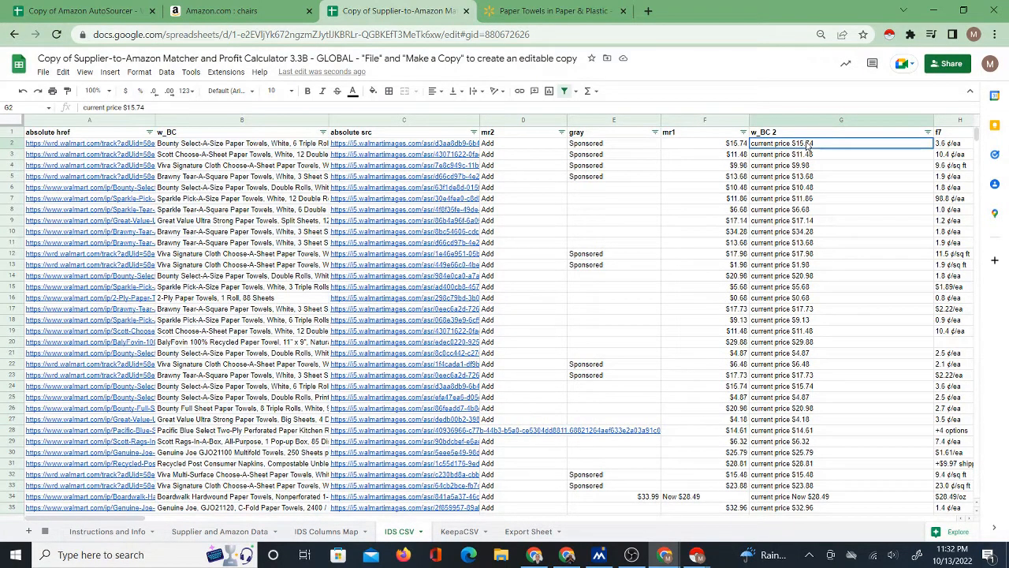
pyautogui.moveTo(807, 146); pyautogui.dragTo(805, 312)
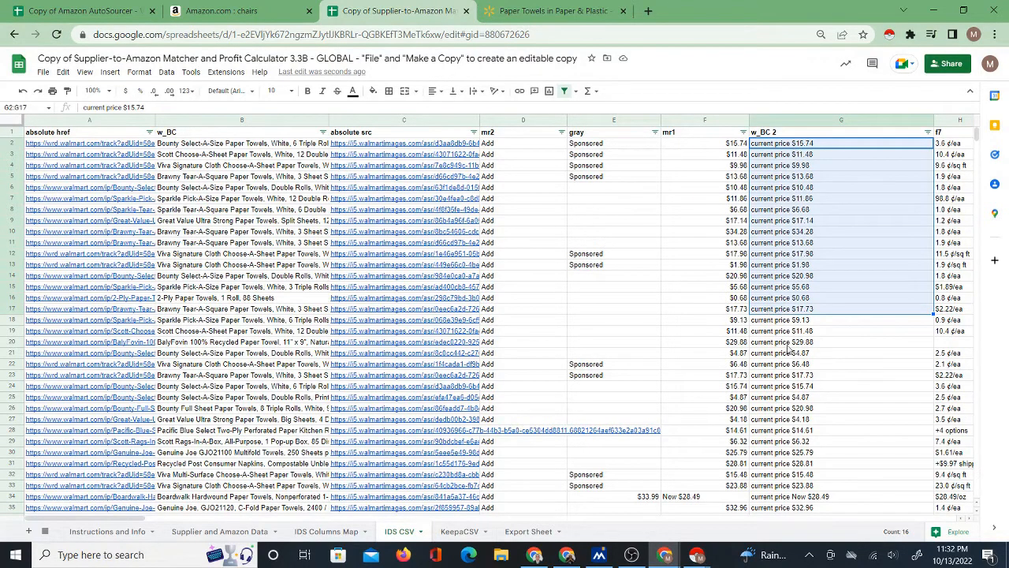
pyautogui.click(788, 497)
pyautogui.moveTo(788, 496); pyautogui.dragTo(772, 147)
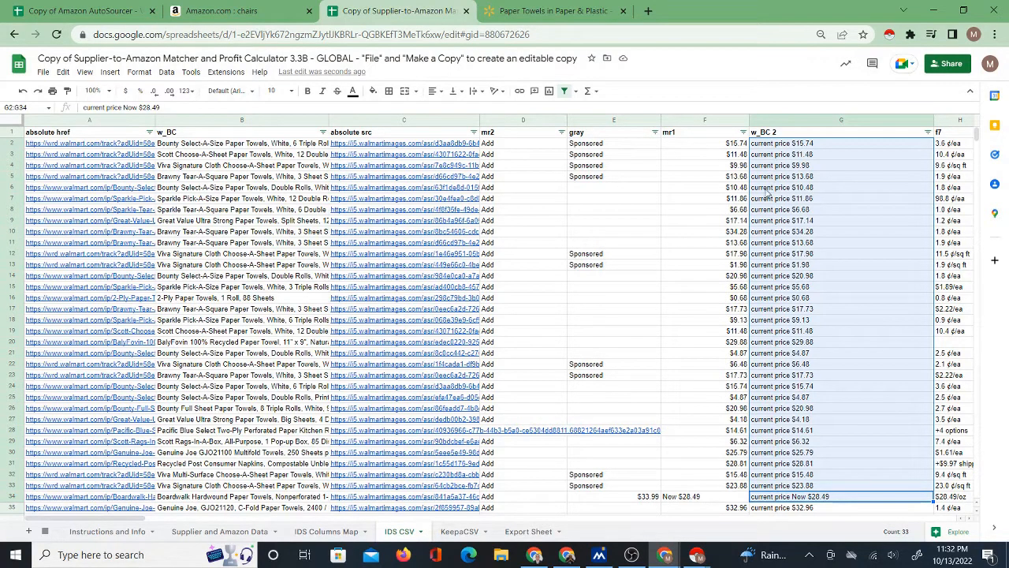
pyautogui.click(207, 531)
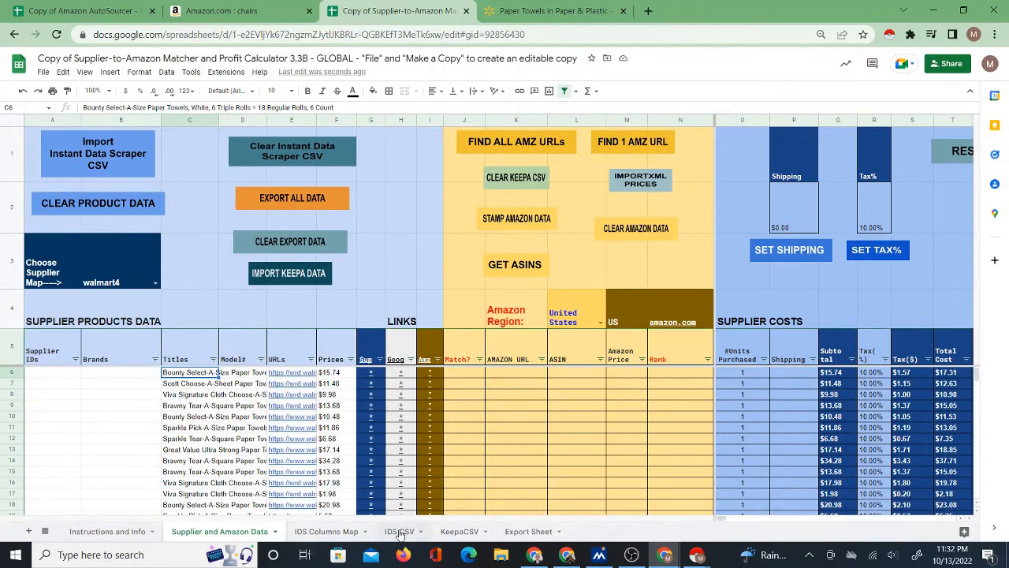
# Look through the remaining IDS CSV columns, examine the mr1 prices, and return to the Supplier and Amazon Data sheet.
pyautogui.click(400, 531)
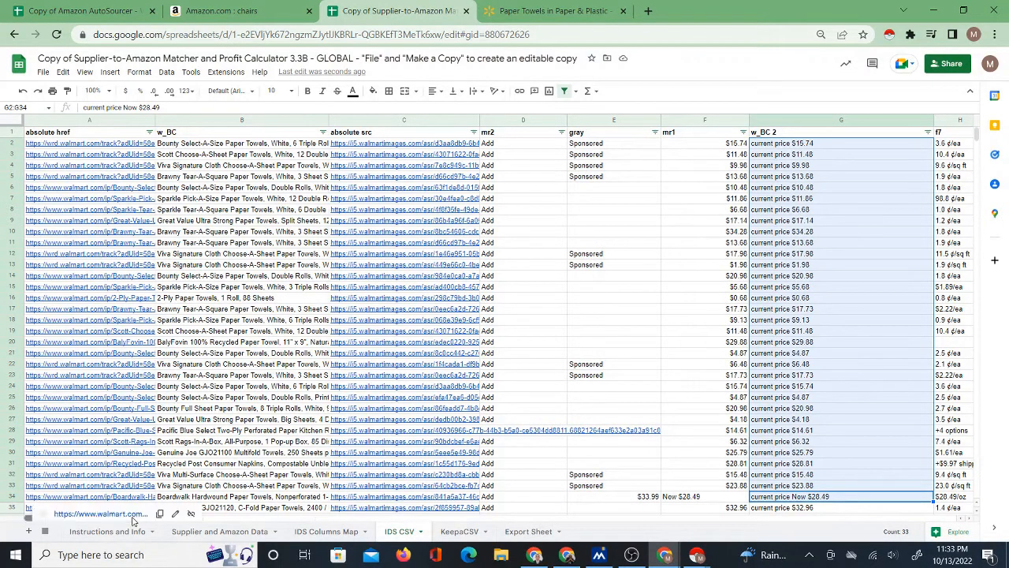
pyautogui.moveTo(134, 518)
pyautogui.mouseDown()
pyautogui.moveTo(226, 522)
pyautogui.moveTo(134, 520)
pyautogui.mouseUp()
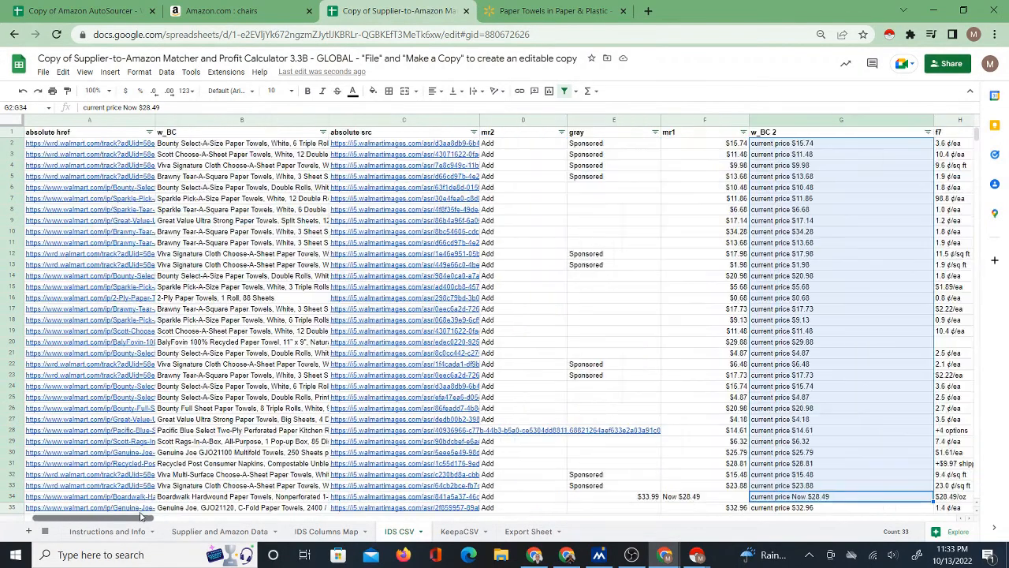
pyautogui.moveTo(71, 510); pyautogui.dragTo(238, 513)
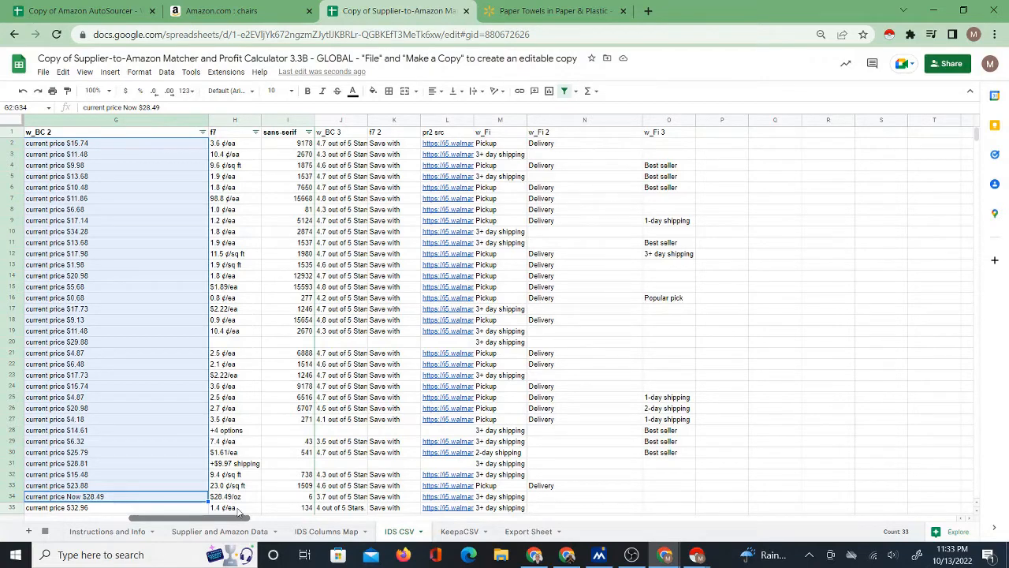
pyautogui.moveTo(238, 510); pyautogui.dragTo(122, 513)
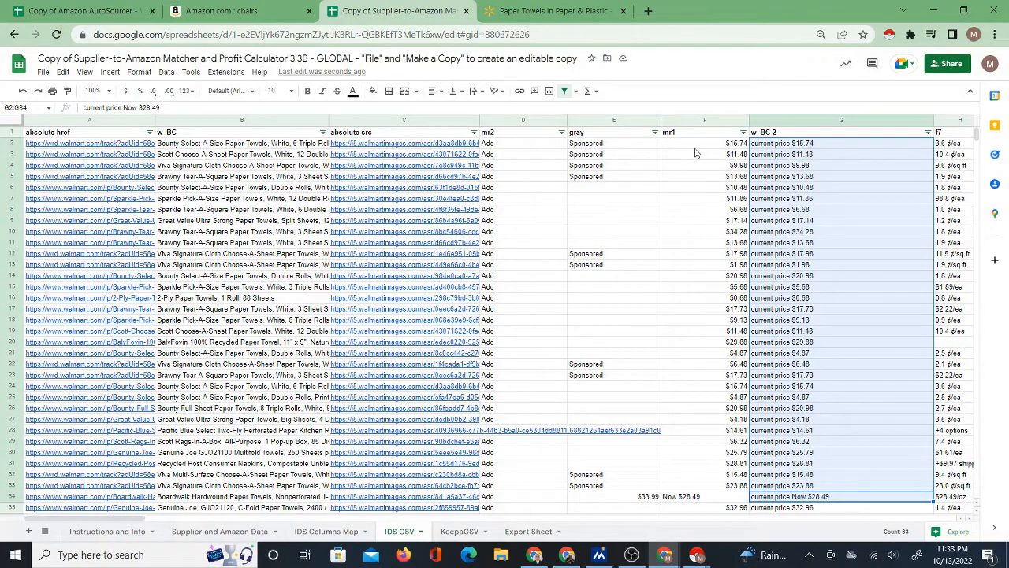
pyautogui.moveTo(698, 147); pyautogui.dragTo(698, 277)
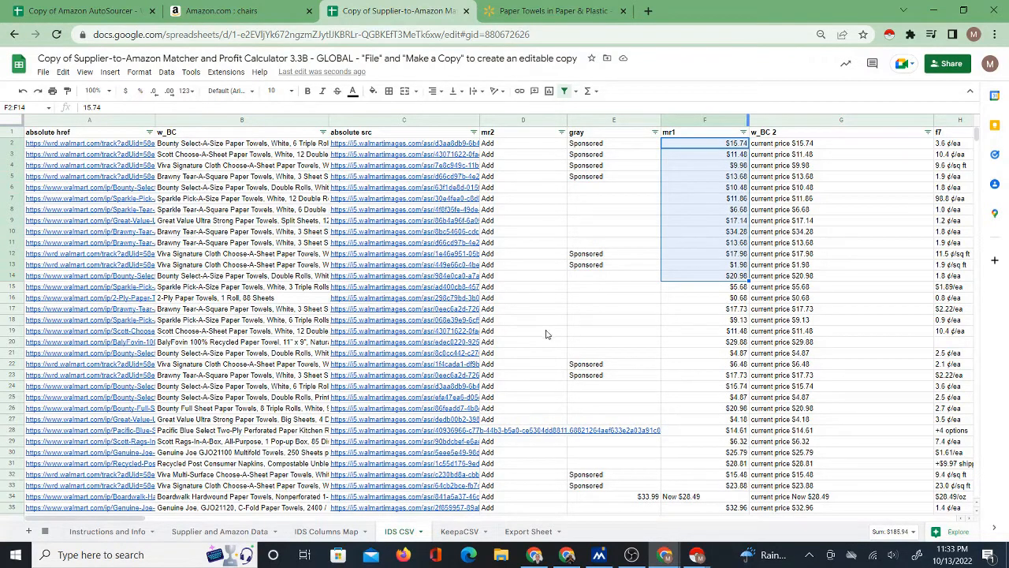
pyautogui.click(207, 533)
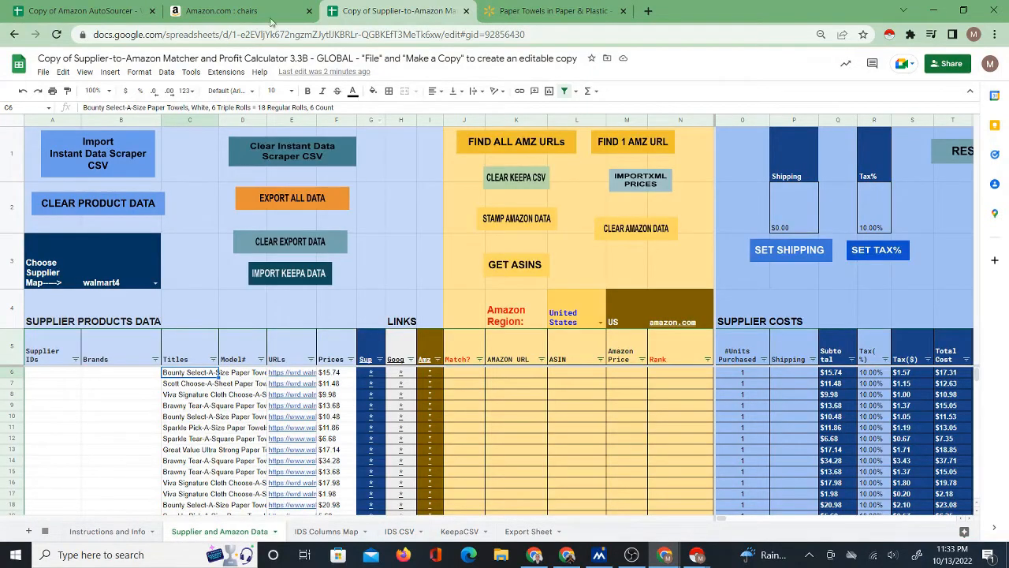
# Switch to the Amazon AutoSourcer spreadsheet and point out its COPY IDS DATA control and the version 1.3-C in its title.
pyautogui.click(86, 12)
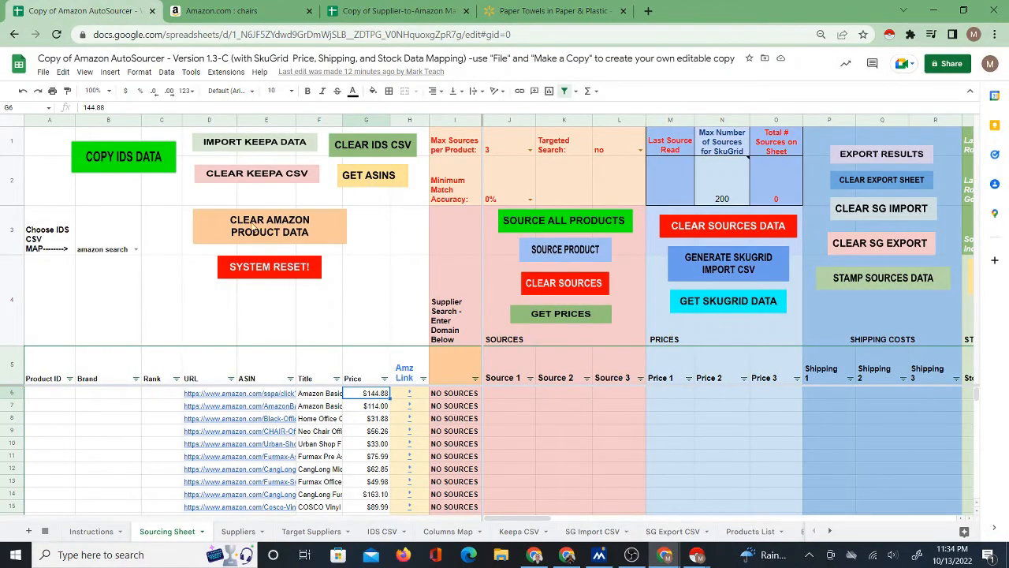
pyautogui.click(110, 157)
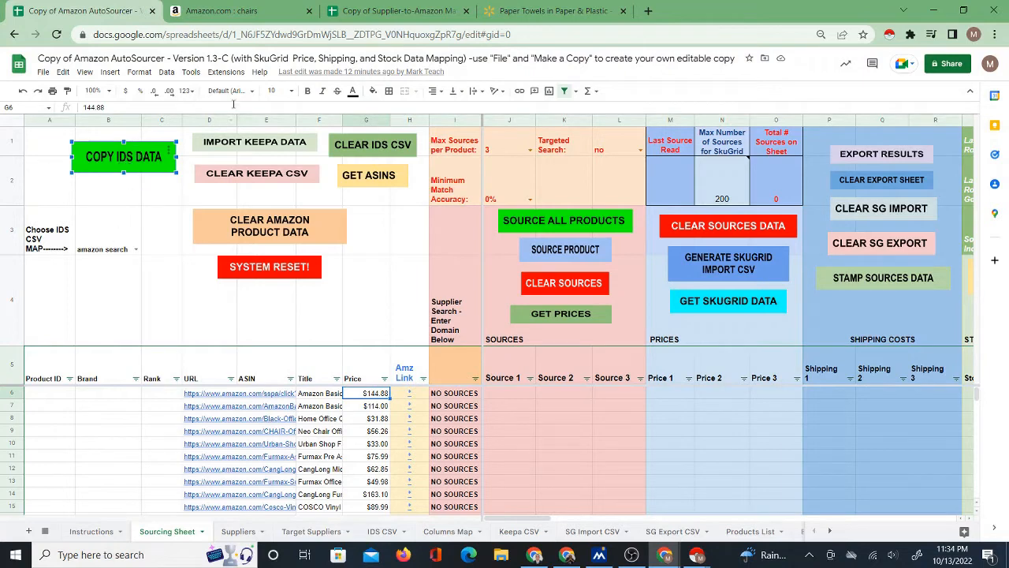
pyautogui.click(208, 58)
pyautogui.moveTo(207, 58); pyautogui.dragTo(230, 58)
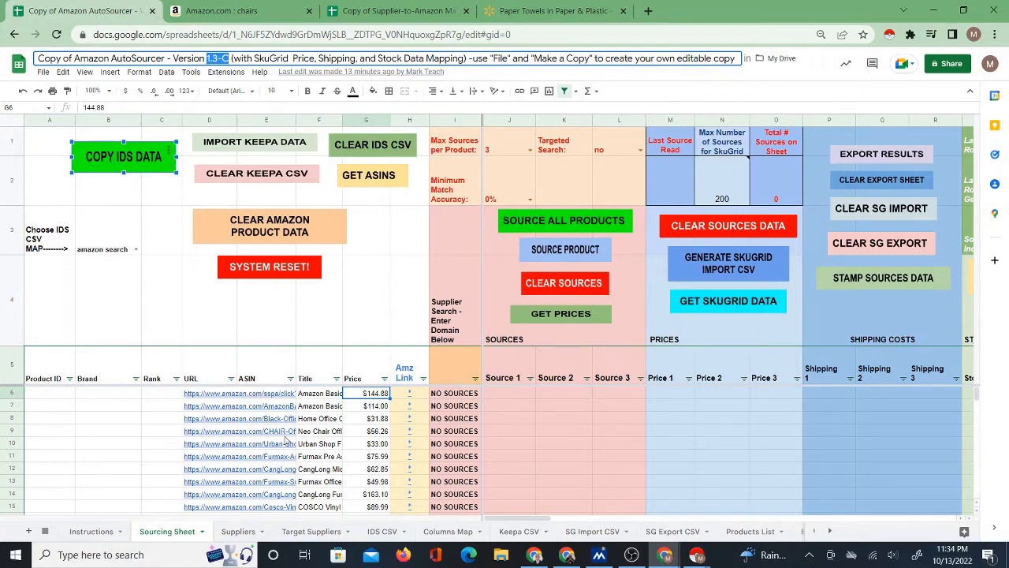
# Examine the prices in the a-offscreen column of the AutoSourcer's IDS CSV sheet.
pyautogui.click(382, 531)
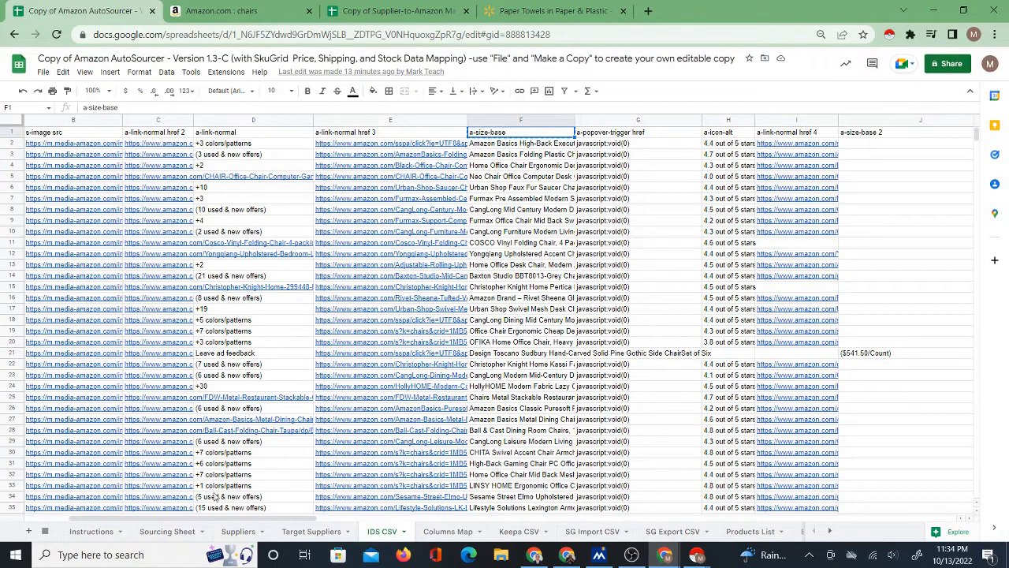
pyautogui.moveTo(240, 517); pyautogui.dragTo(532, 520)
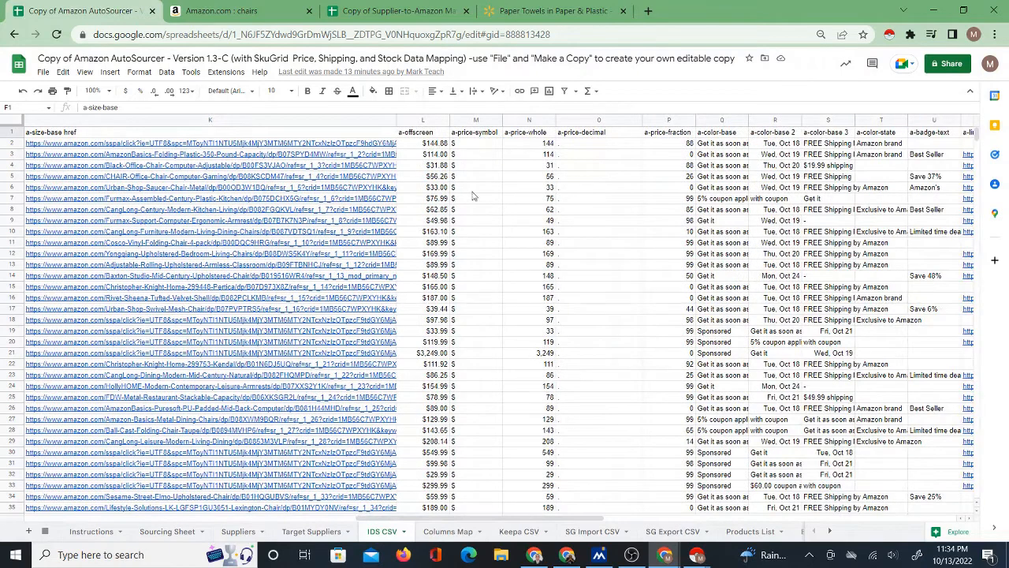
pyautogui.moveTo(426, 145); pyautogui.dragTo(429, 452)
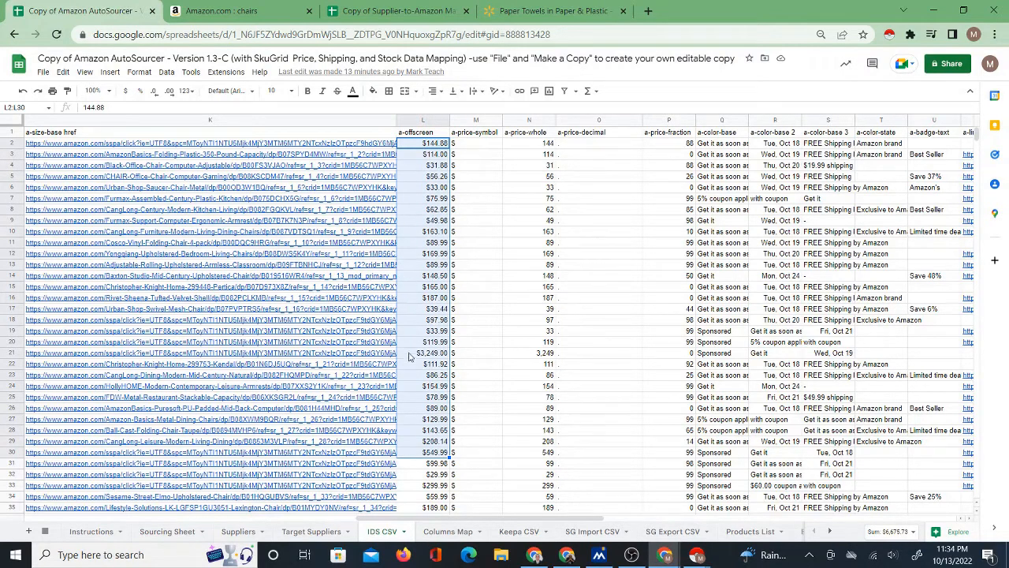
# Compare the URLs and titles in the AutoSourcer's Sourcing Sheet with the Amazon search results for chairs.
pyautogui.click(171, 531)
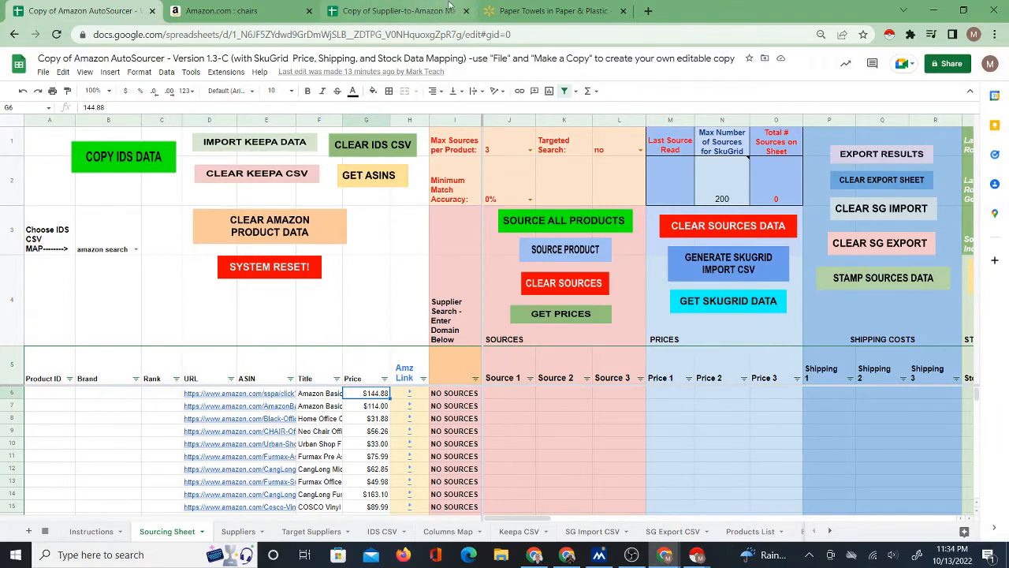
pyautogui.click(207, 10)
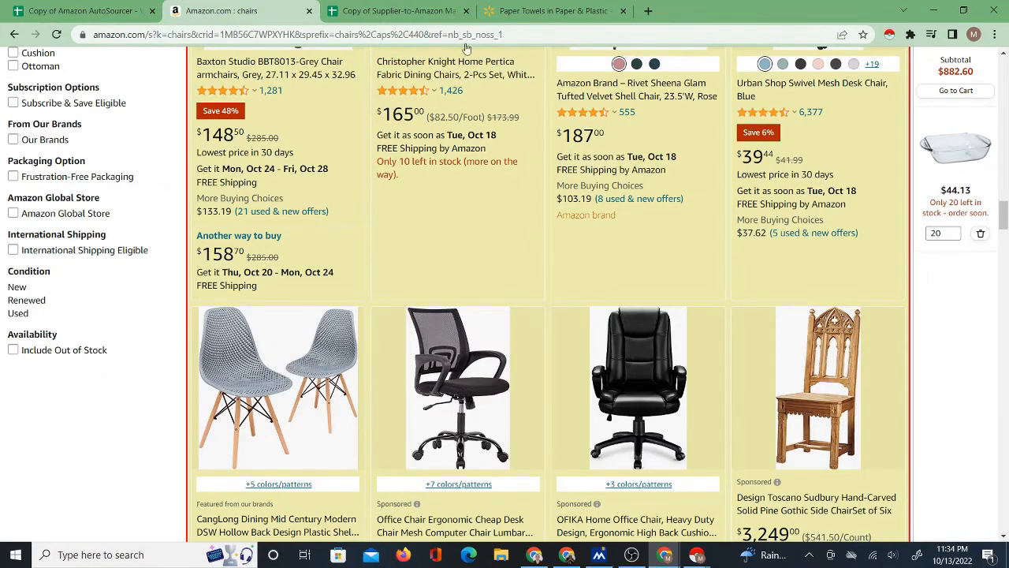
pyautogui.click(118, 11)
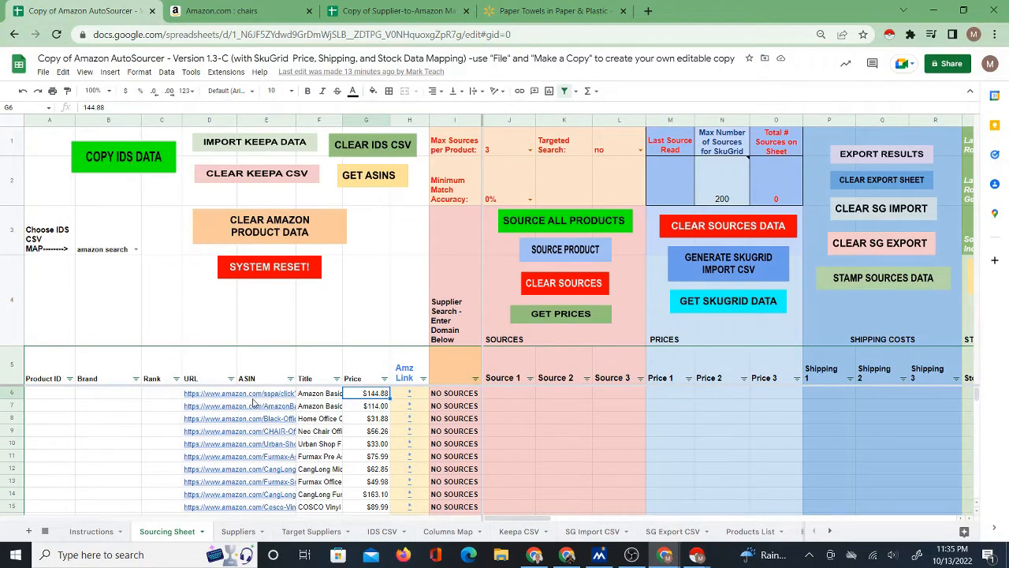
pyautogui.moveTo(216, 400); pyautogui.dragTo(216, 483)
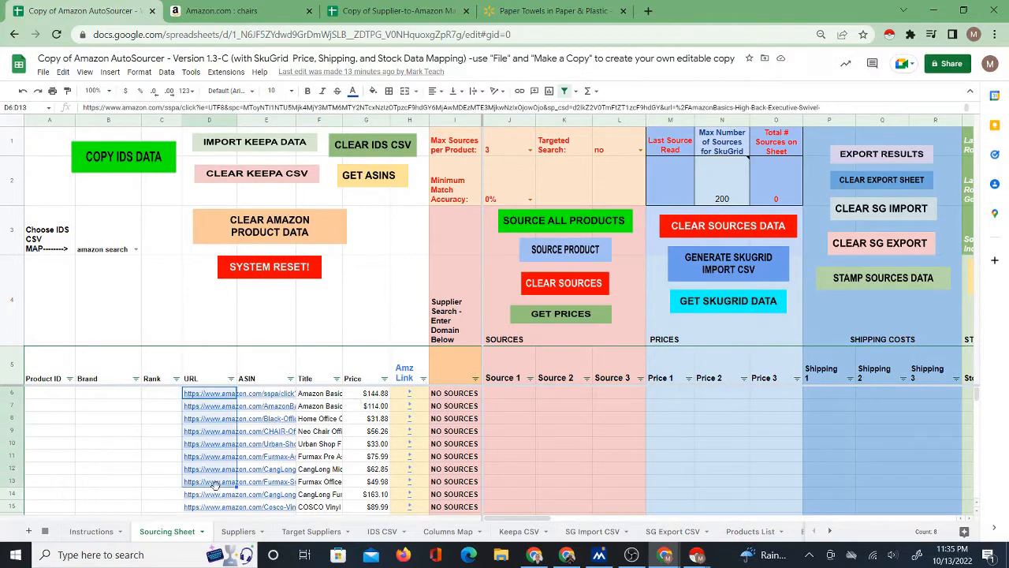
pyautogui.click(316, 393)
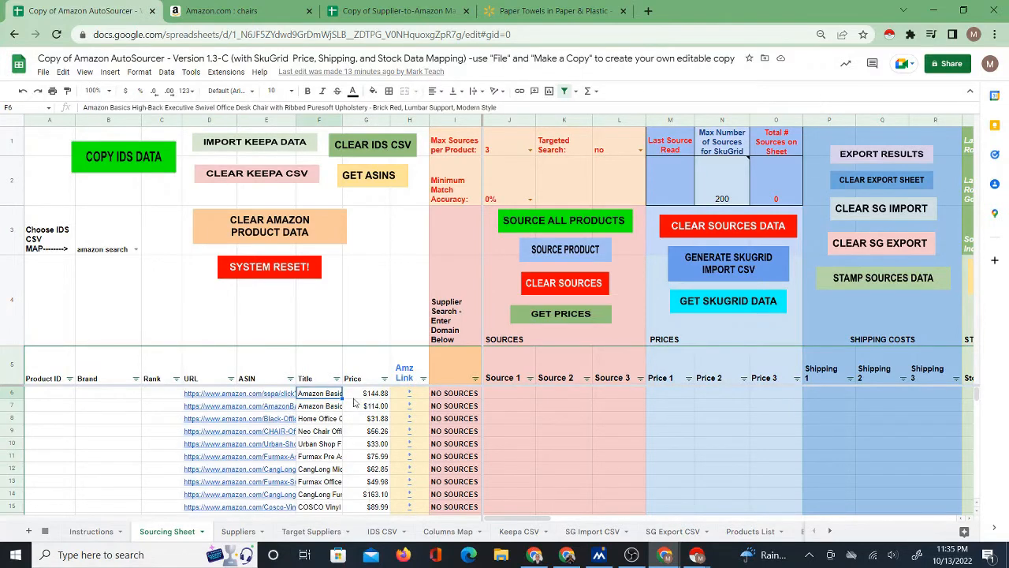
# Point out the a-offscreen and a-size-base href column headings in the AutoSourcer's IDS CSV sheet.
pyautogui.click(386, 533)
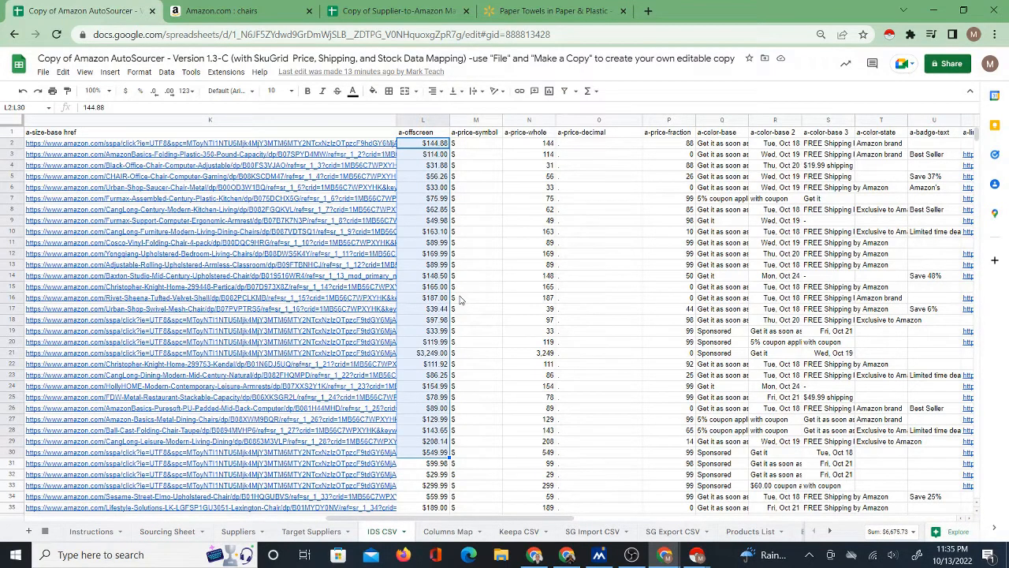
pyautogui.click(423, 134)
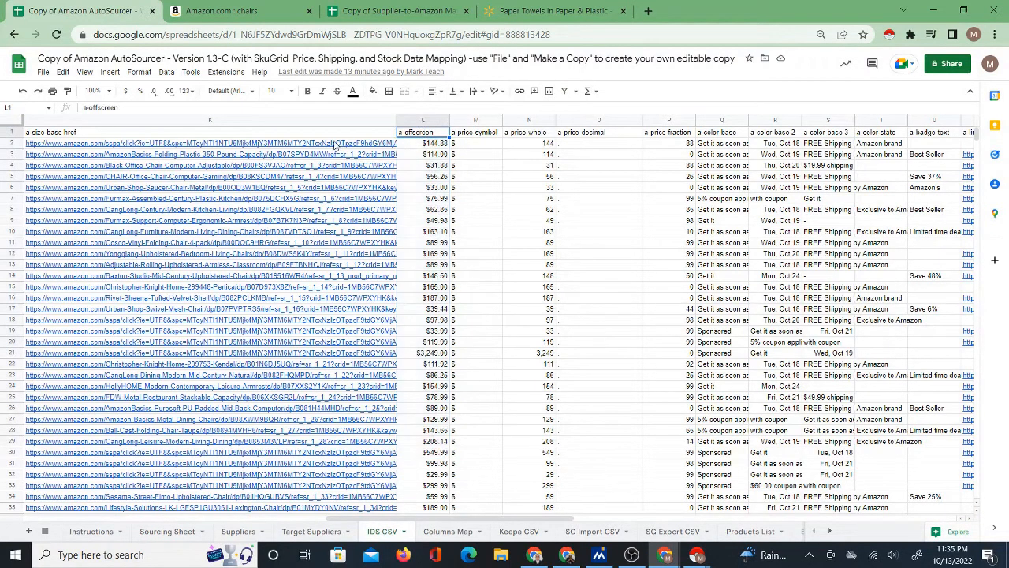
pyautogui.click(323, 134)
pyautogui.click(407, 136)
pyautogui.click(327, 136)
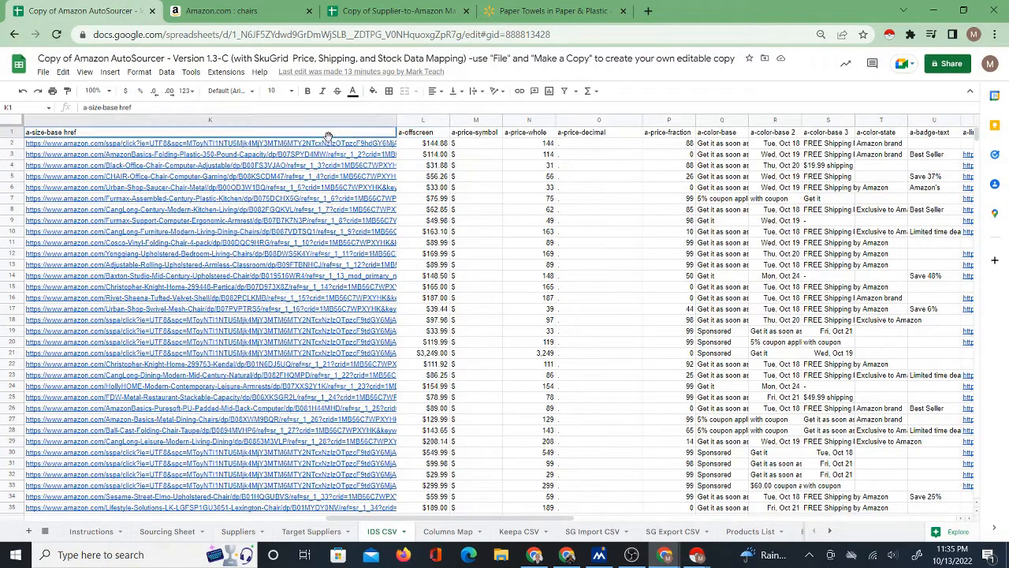
pyautogui.click(408, 136)
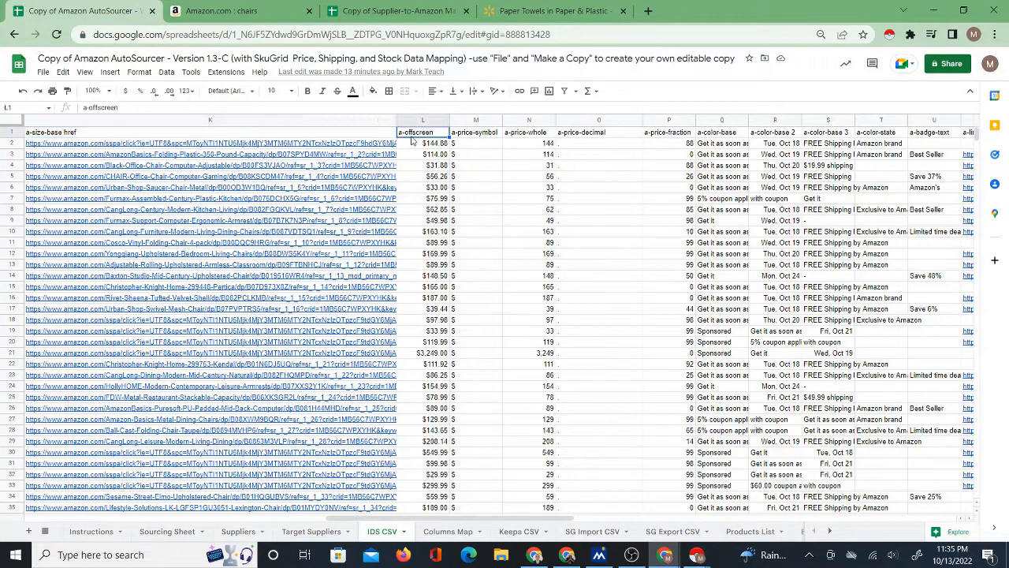
# Point out the amazon storefront map in the Columns Map sheet and look over the Amazon chairs results page.
pyautogui.click(438, 530)
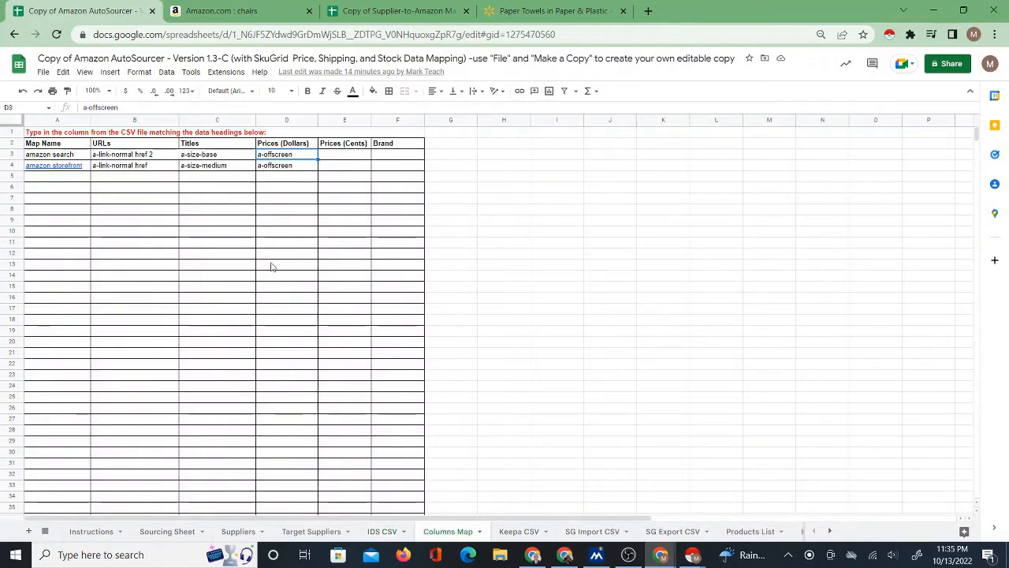
pyautogui.click(79, 168)
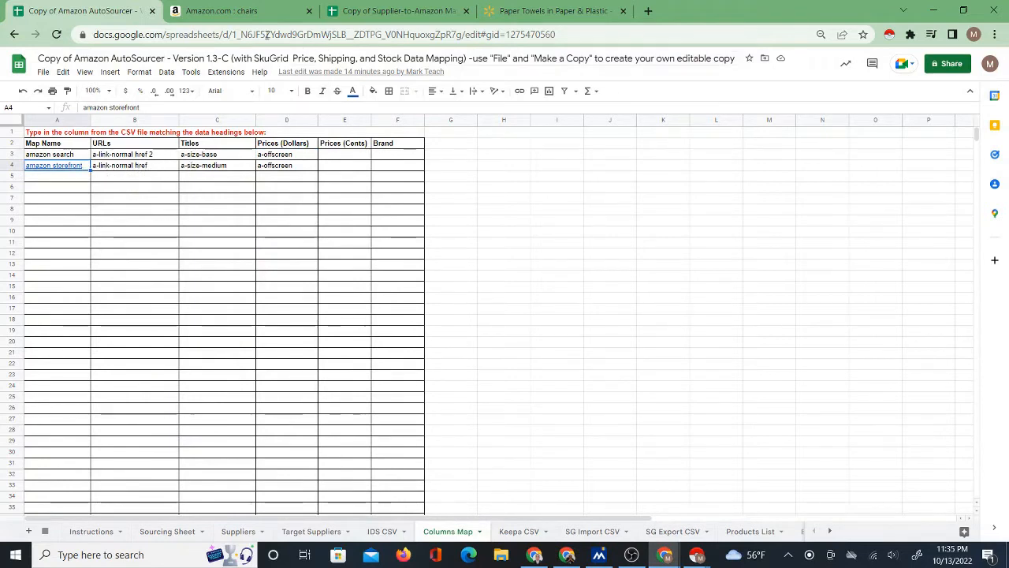
pyautogui.click(220, 11)
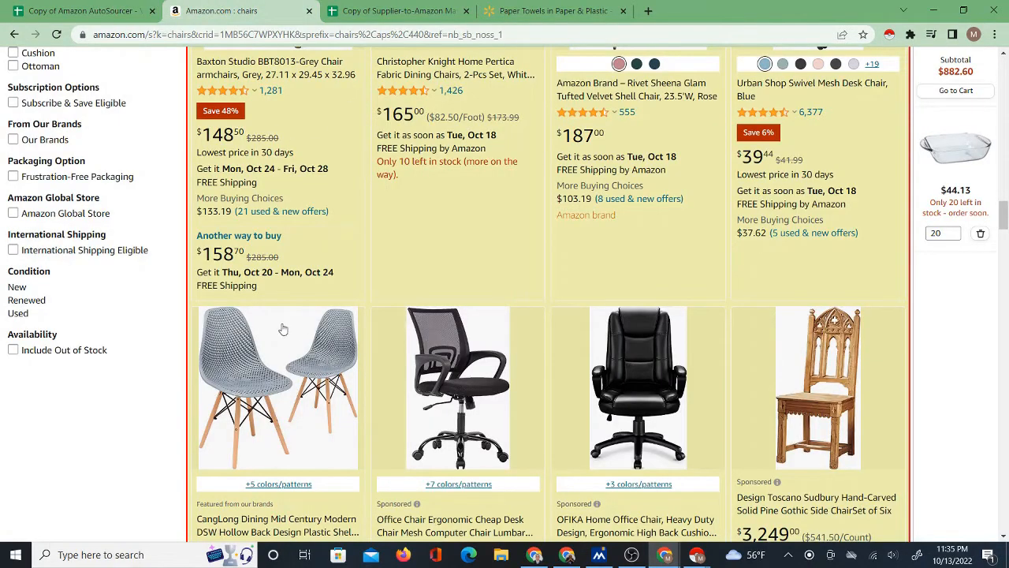
pyautogui.scroll(10, 327, 340)
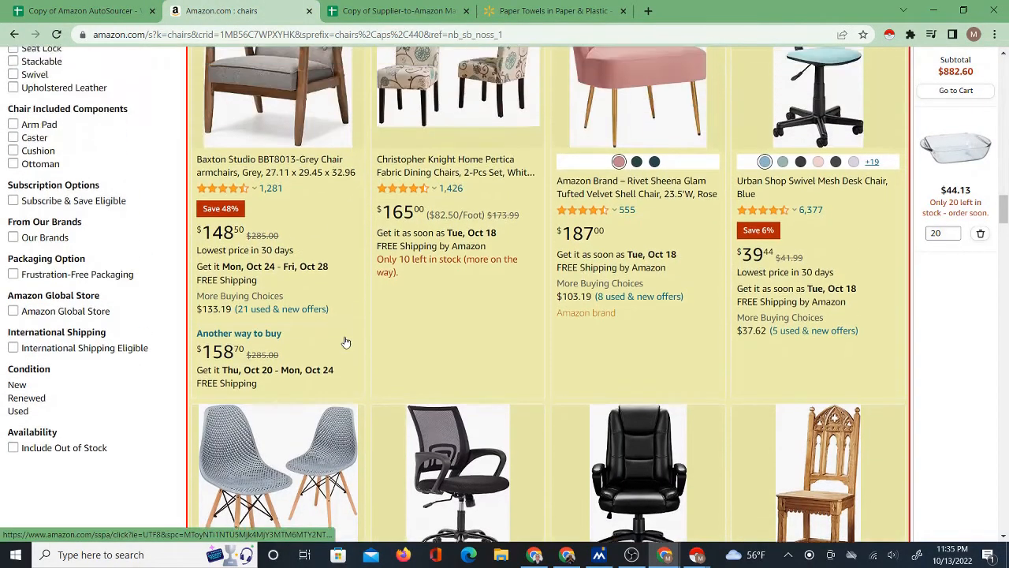
pyautogui.scroll(8, 345, 351)
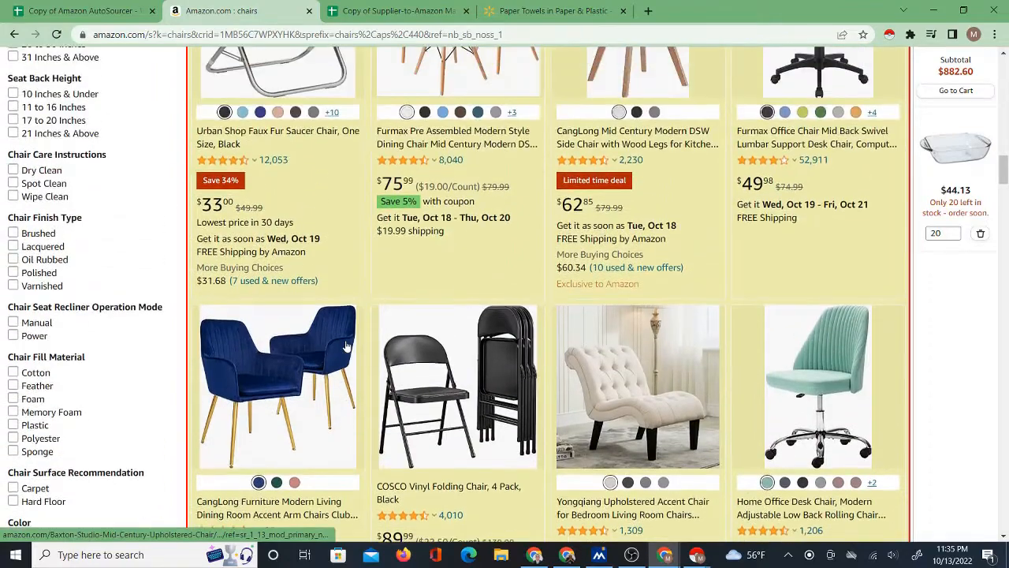
pyautogui.scroll(2, 341, 376)
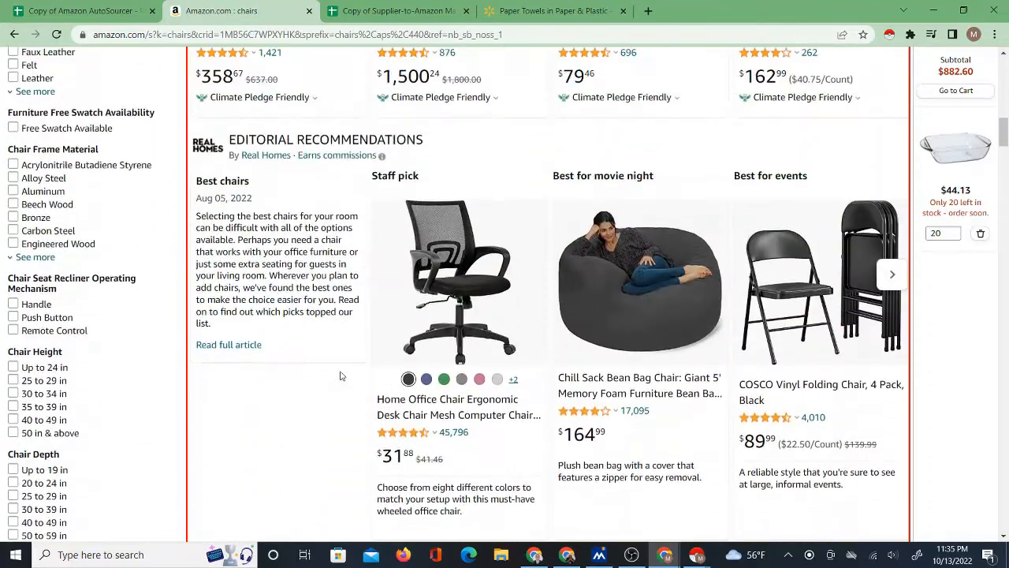
pyautogui.click(78, 10)
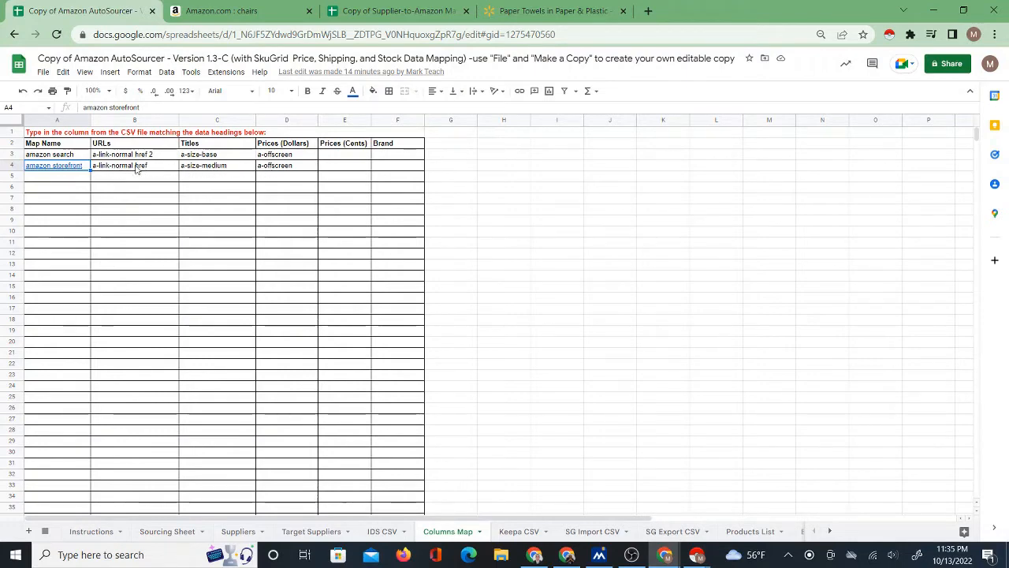
# Check the amazon storefront map's URLs, Titles and Prices (Dollars) entries in the Columns Map sheet.
pyautogui.click(382, 531)
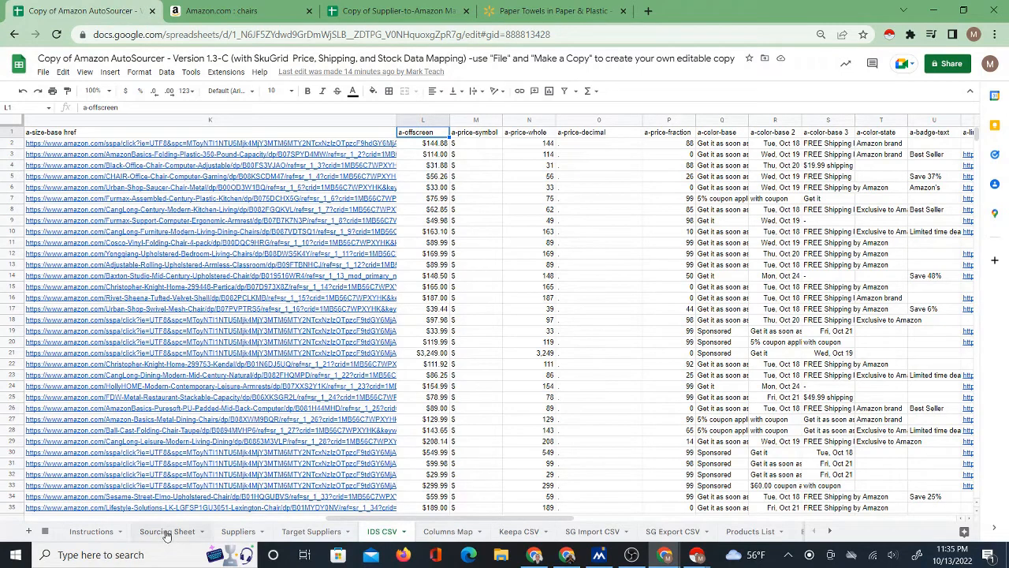
pyautogui.click(446, 530)
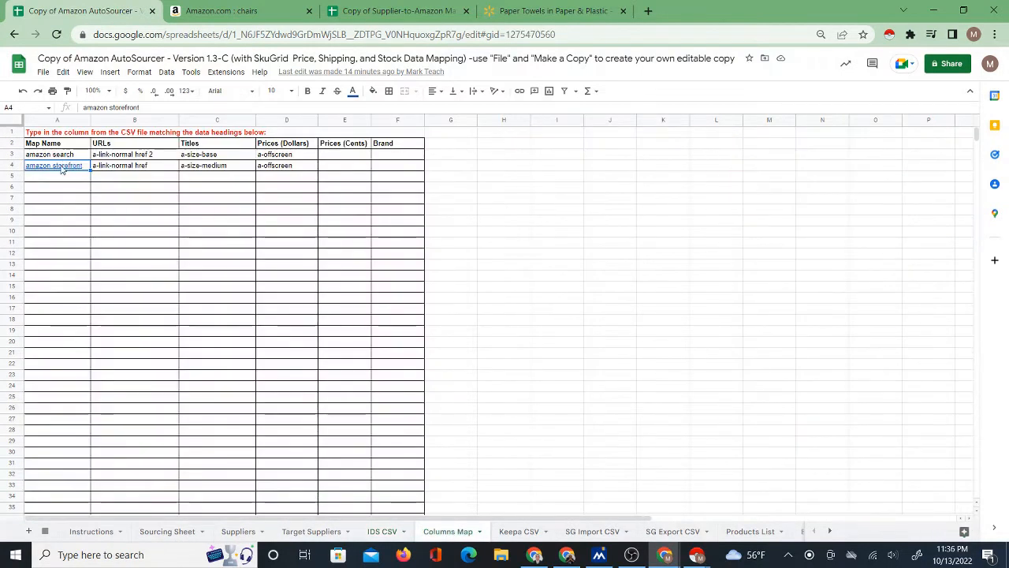
pyautogui.click(144, 169)
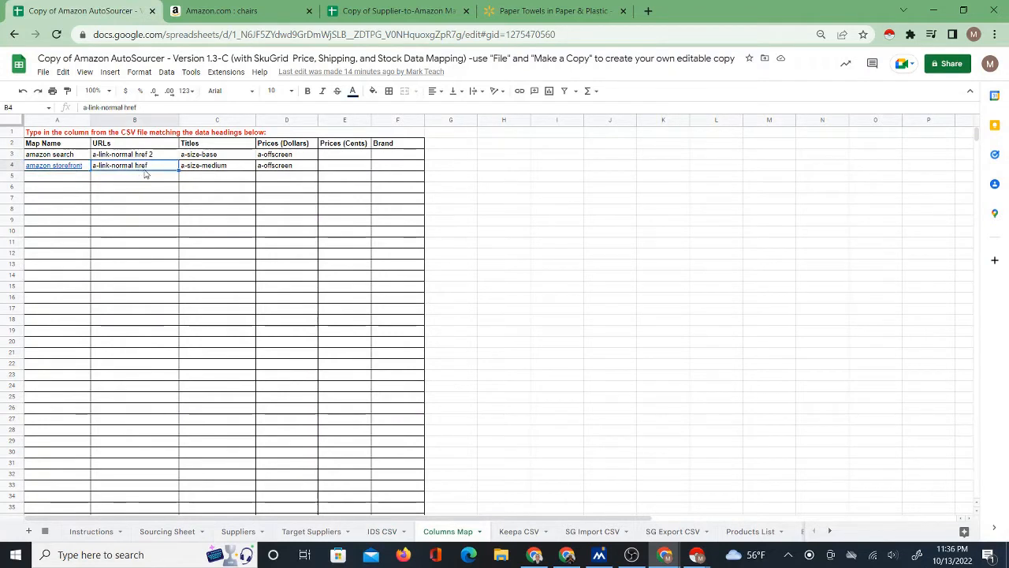
pyautogui.click(193, 171)
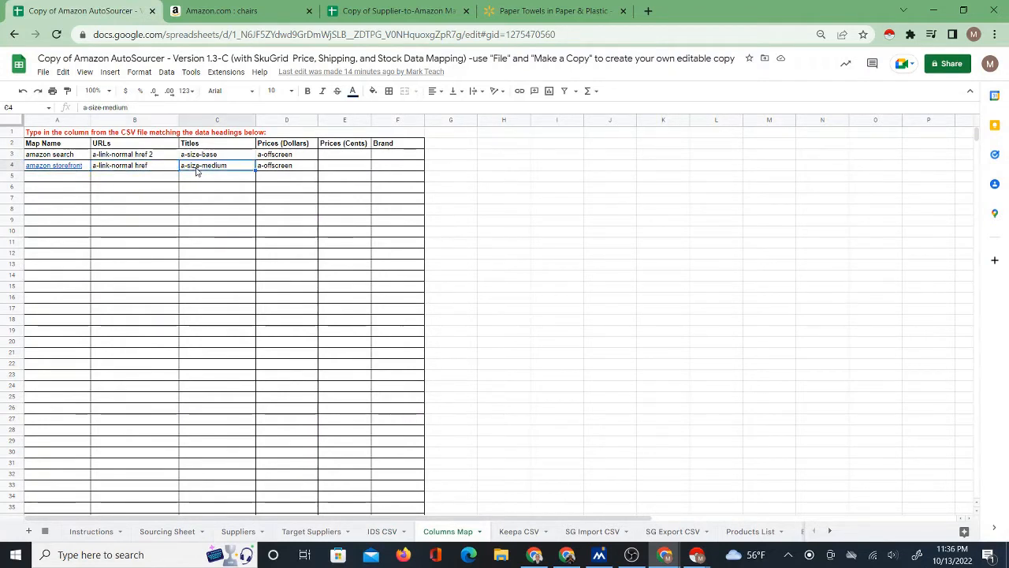
pyautogui.click(265, 174)
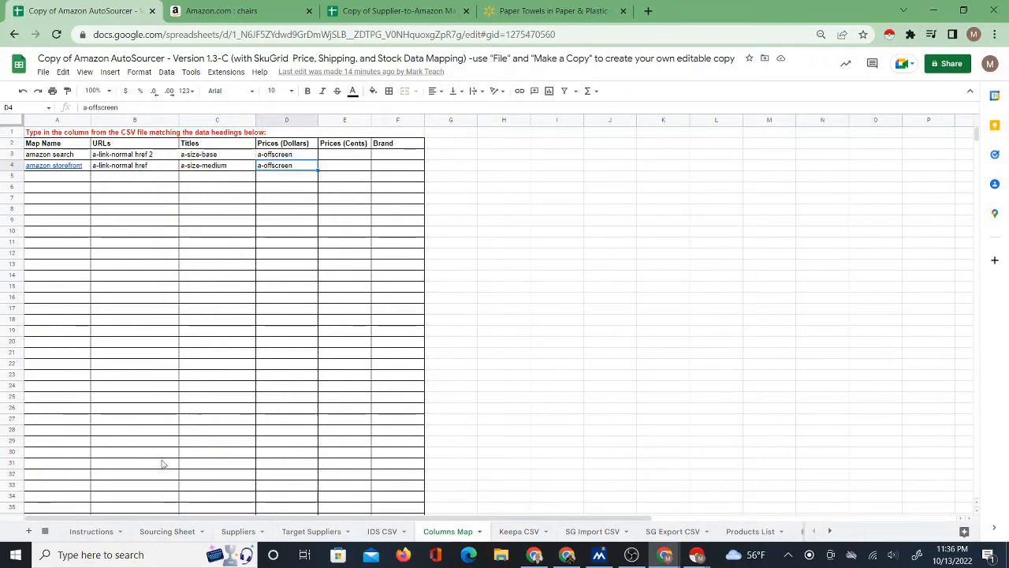
# Switch from the AutoSourcer's Sourcing Sheet to the Supplier-to-Amazon Matcher and review its IDS Columns Map alongside the Supplier and Amazon Data sheet.
pyautogui.click(165, 530)
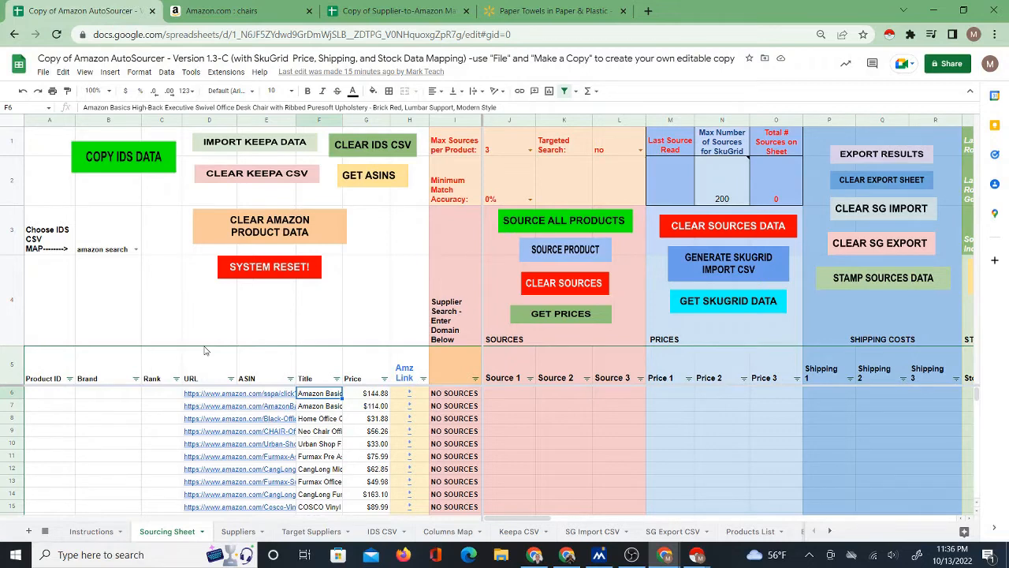
pyautogui.click(400, 11)
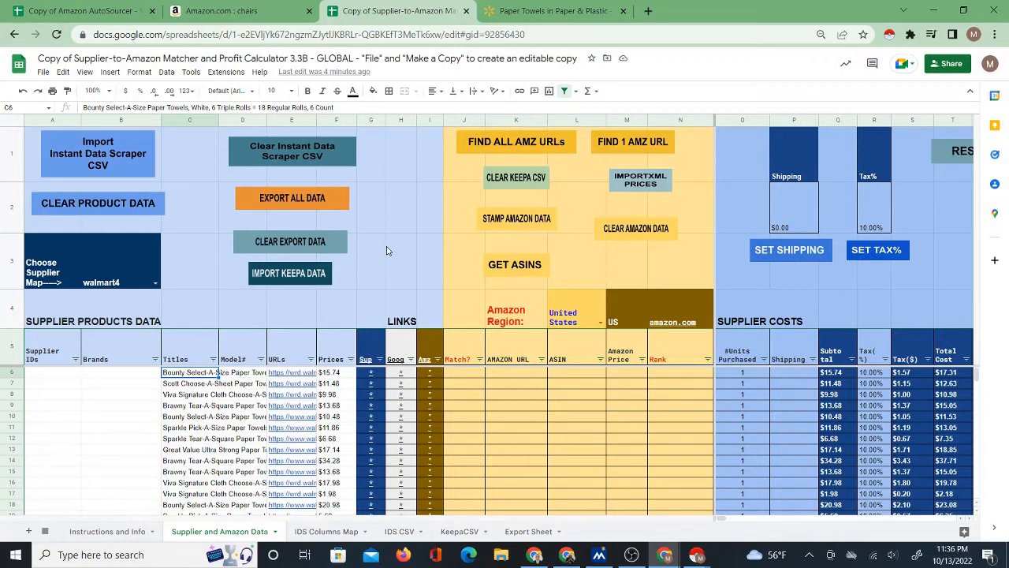
pyautogui.click(310, 532)
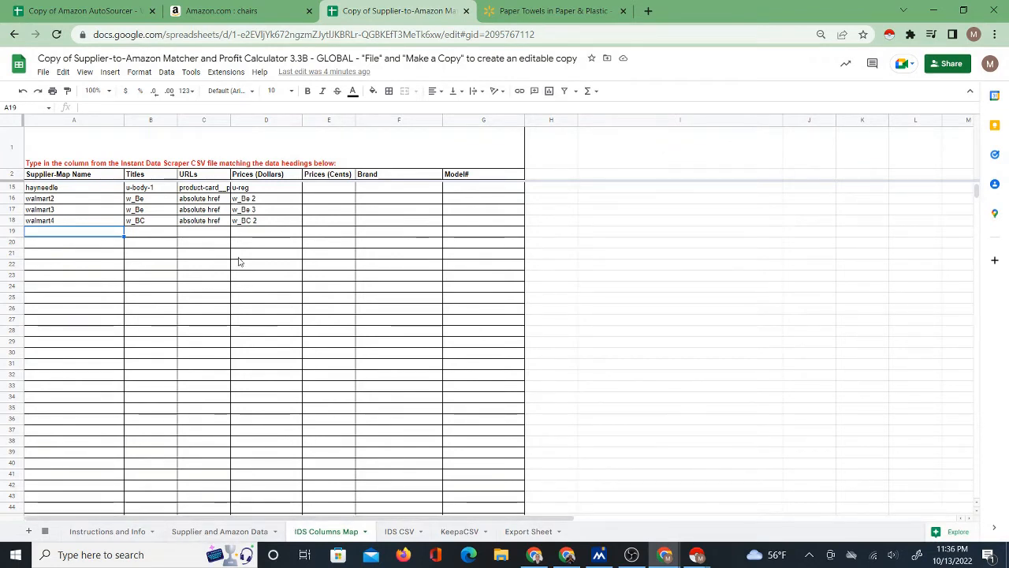
pyautogui.click(224, 533)
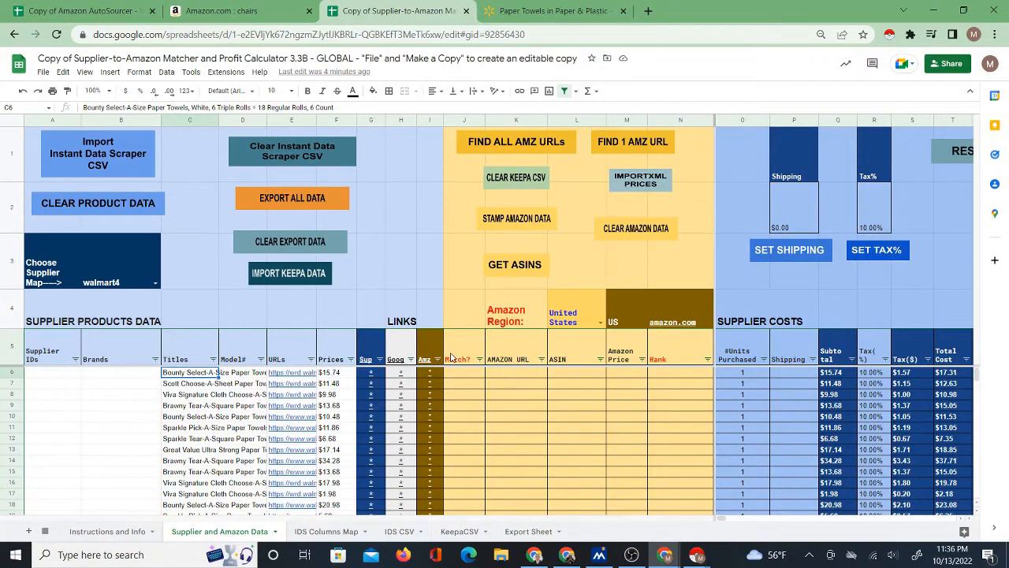
pyautogui.click(337, 532)
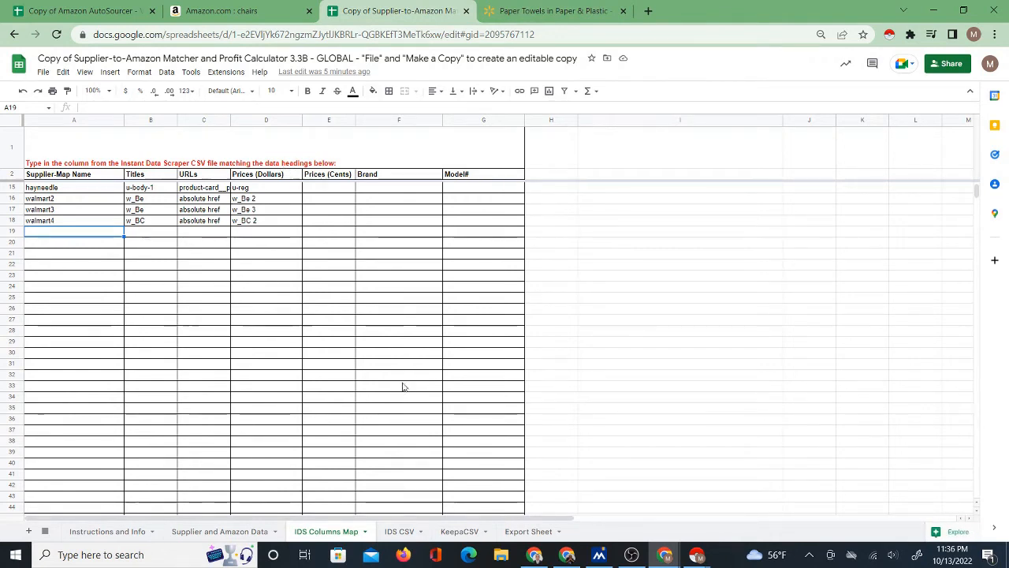
pyautogui.click(236, 531)
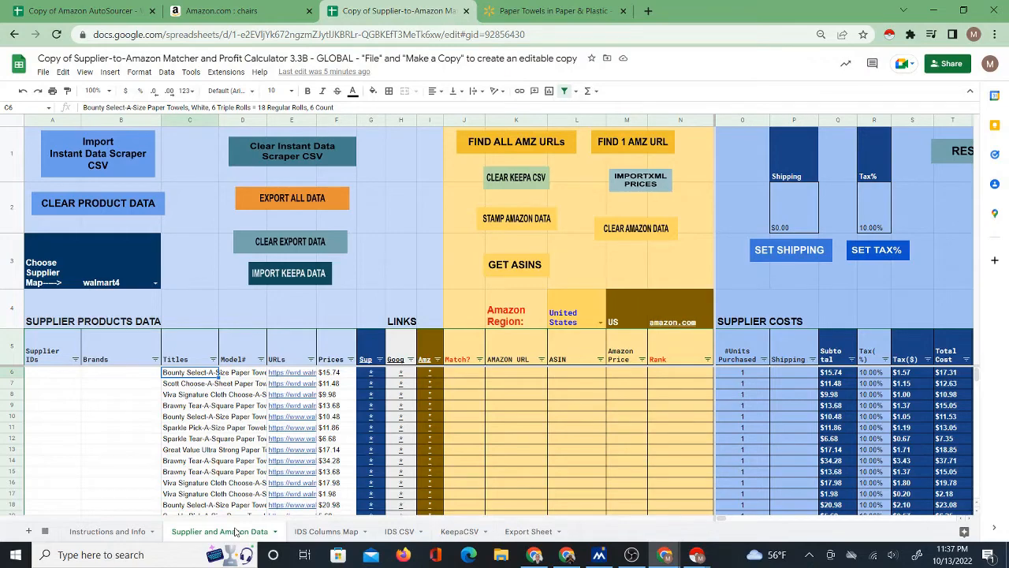
# Compare the matcher's IDS Columns Map with the IDS CSV sheet and return to the Supplier and Amazon Data sheet.
pyautogui.click(309, 533)
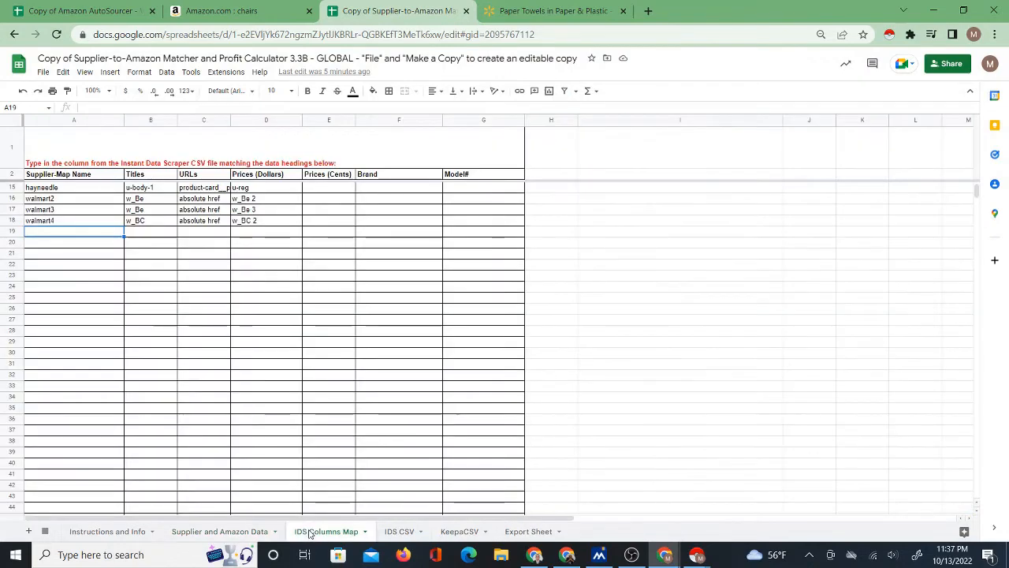
pyautogui.click(398, 531)
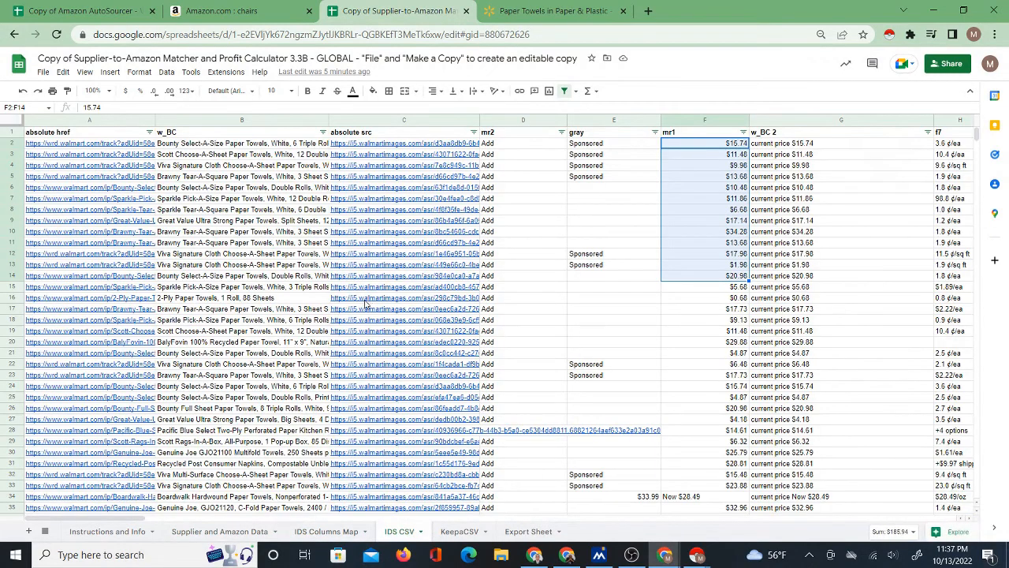
pyautogui.click(322, 531)
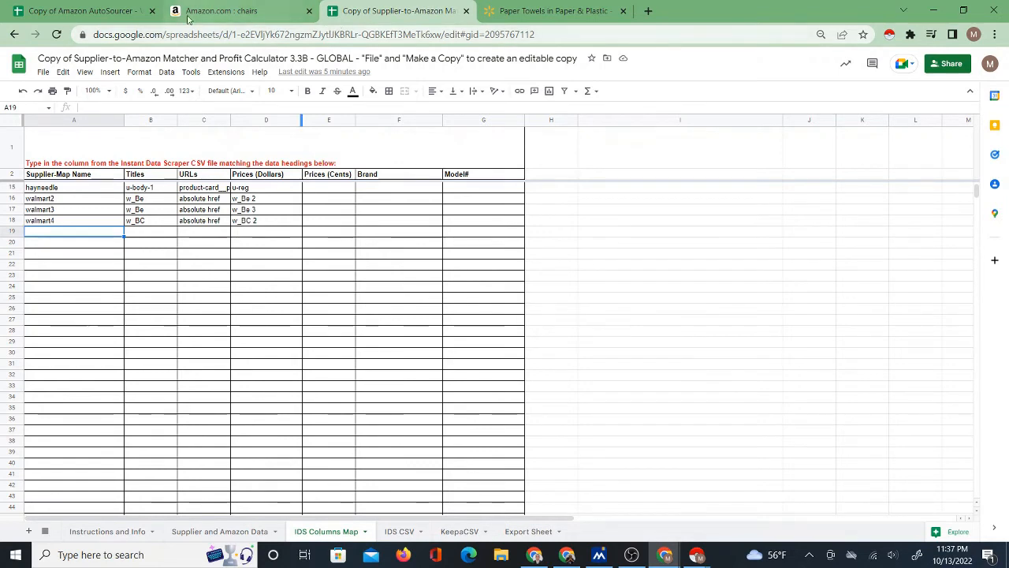
pyautogui.click(213, 531)
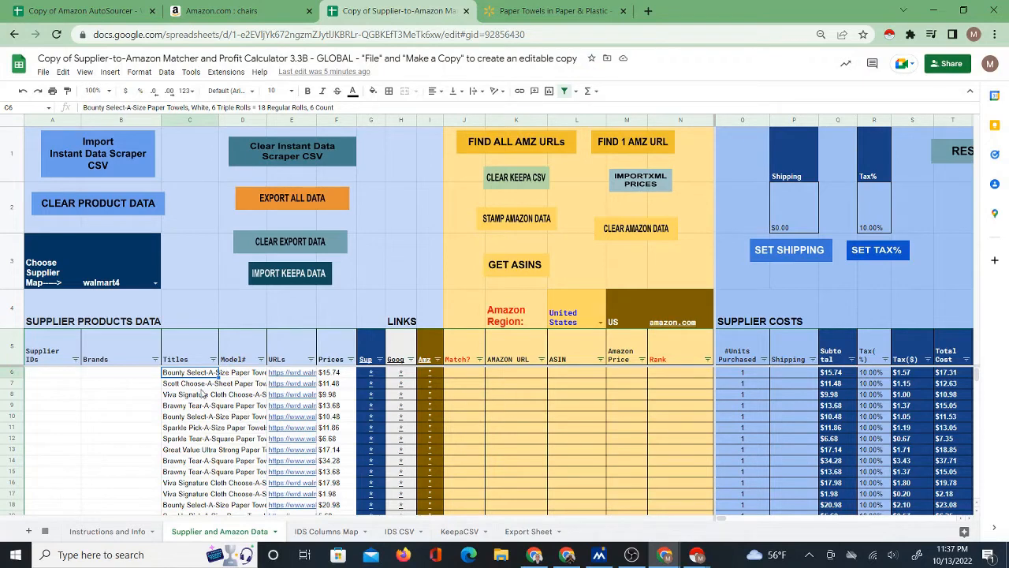
# Compare the AutoSourcer's Sourcing Sheet with the matcher's Supplier and Amazon Data sheet, and reopen the matcher's IDS Columns Map.
pyautogui.click(146, 11)
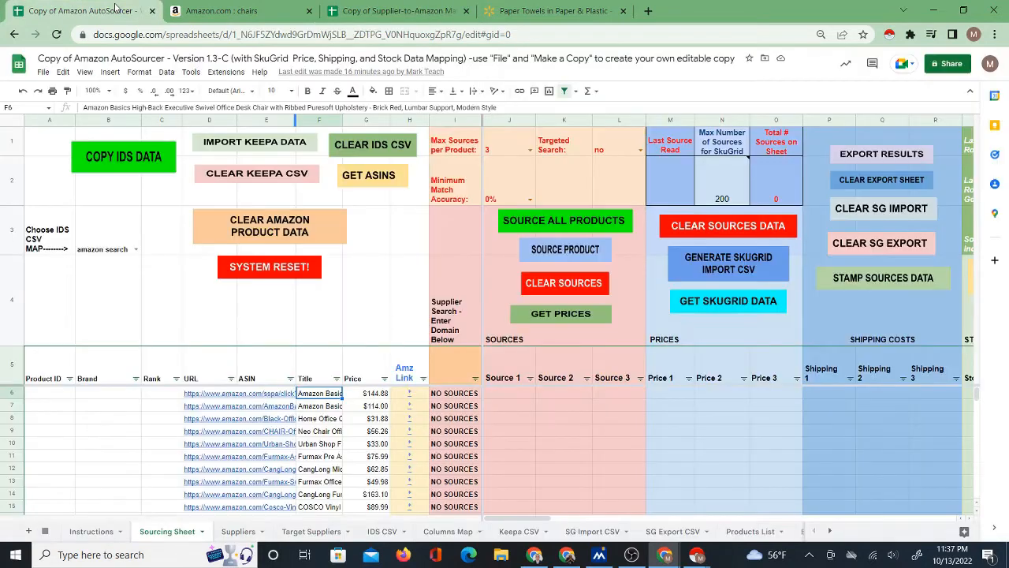
pyautogui.click(376, 11)
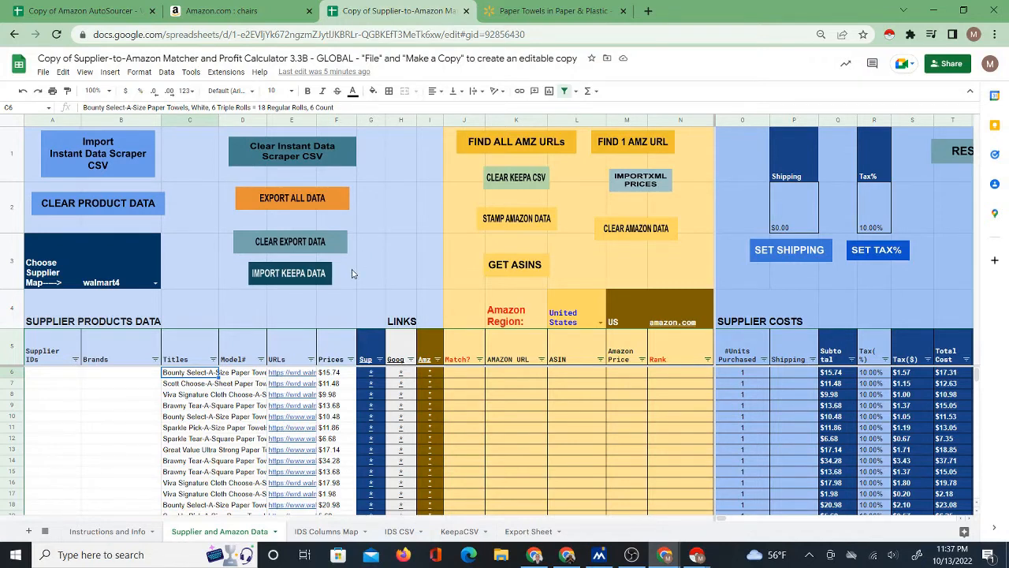
pyautogui.click(465, 373)
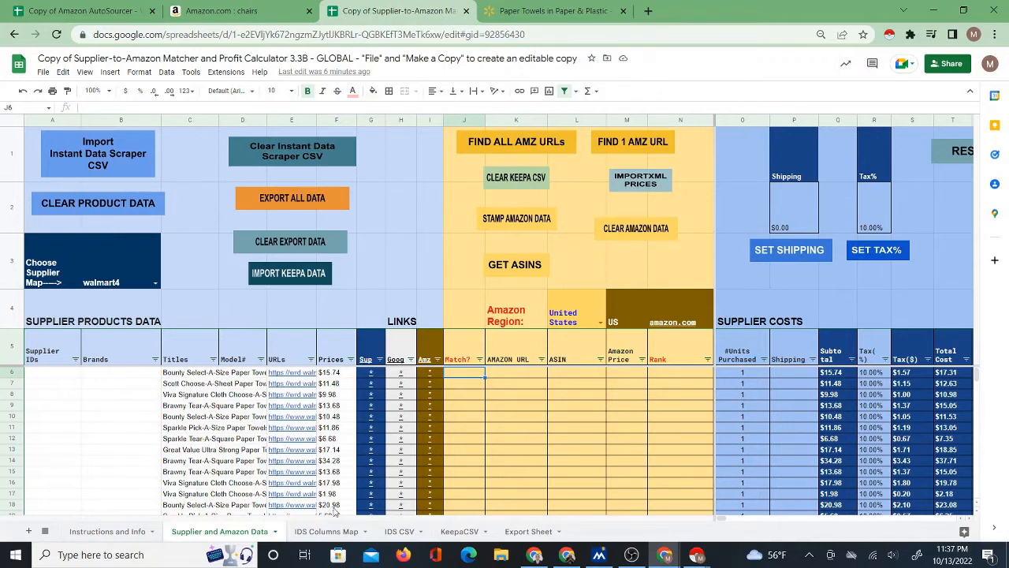
pyautogui.click(331, 532)
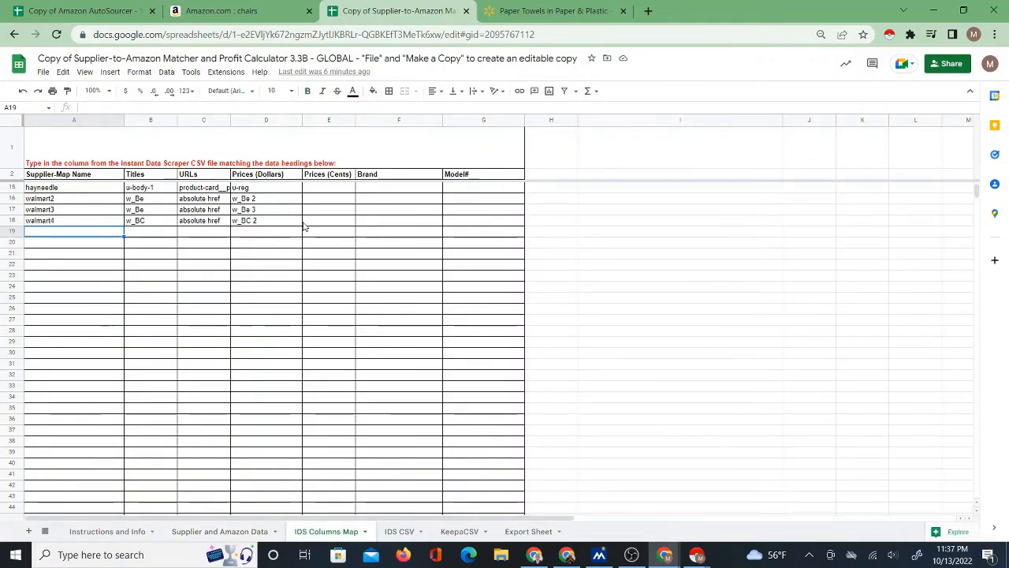
# Return the matcher to its Supplier and Amazon Data sheet, then review the AutoSourcer's Columns Map and go back to its Sourcing Sheet.
pyautogui.click(226, 531)
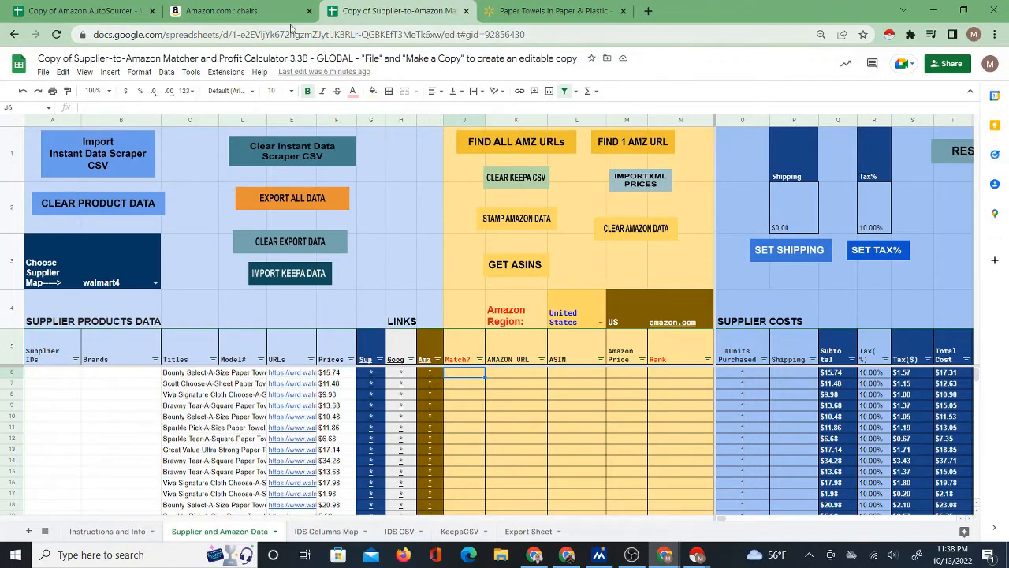
pyautogui.click(111, 10)
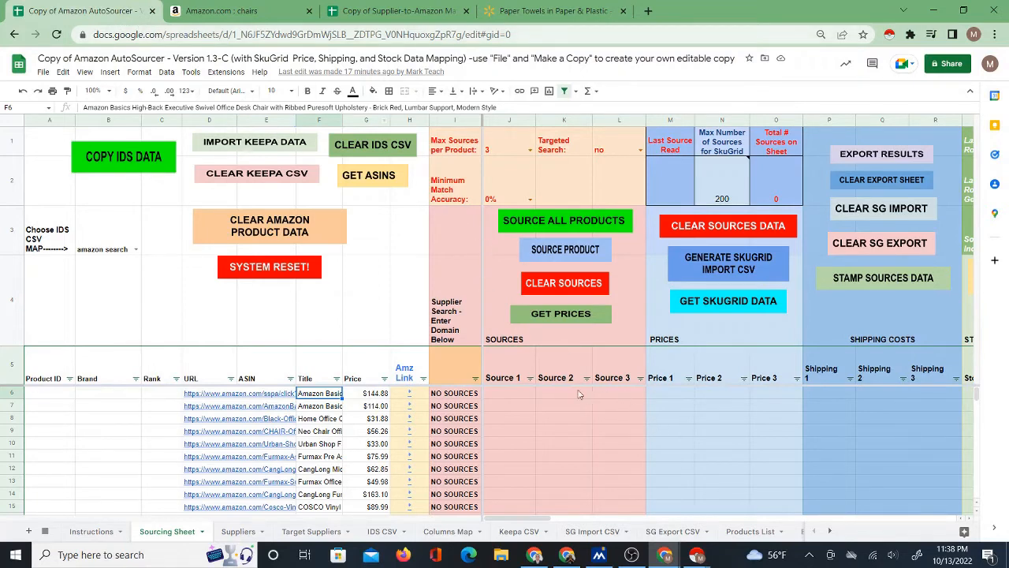
pyautogui.click(449, 532)
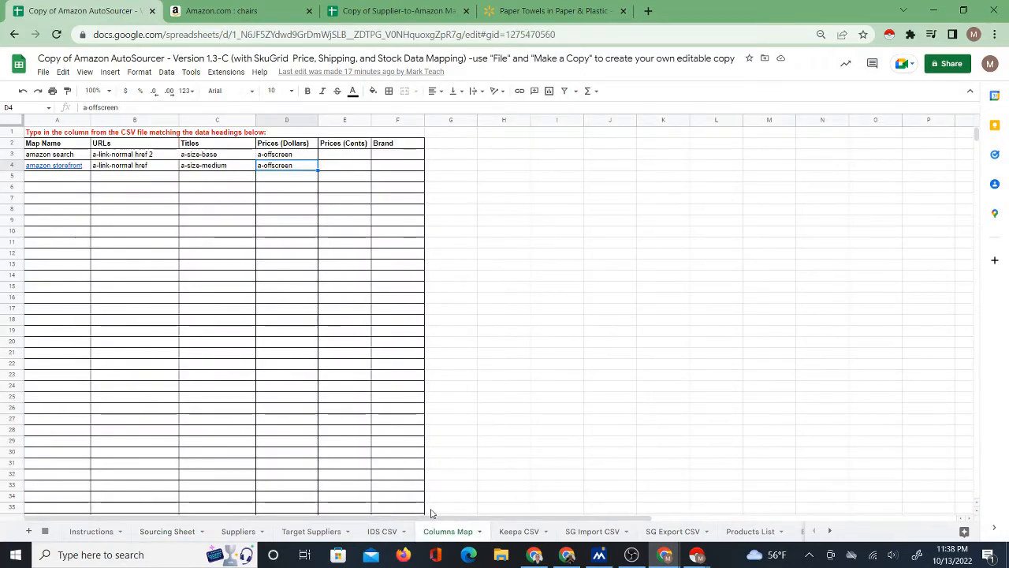
pyautogui.click(166, 531)
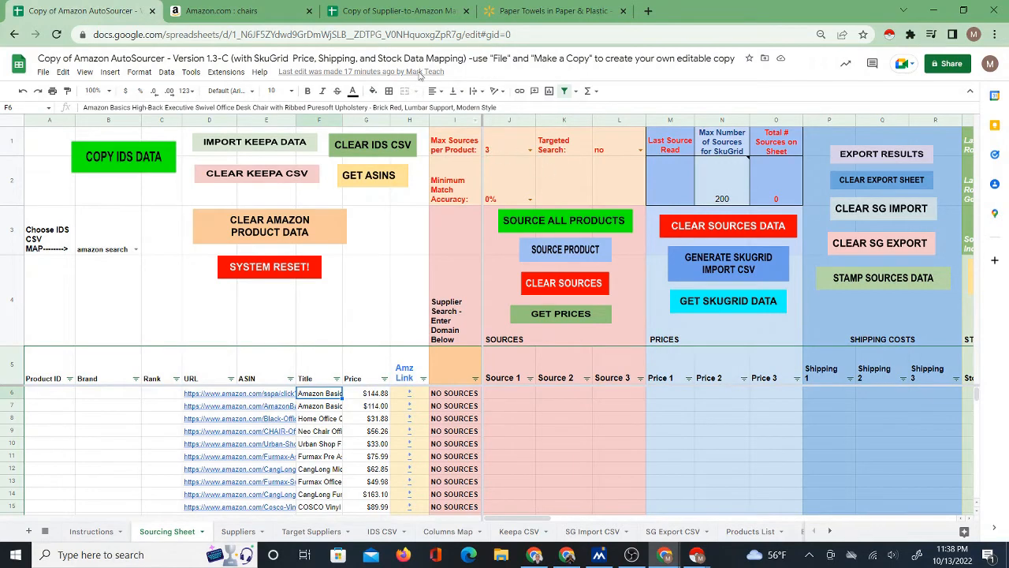
# Compare the matcher's supplier product data with the AutoSourcer's Sourcing Sheet, and select the Source 1 cell of the first product there.
pyautogui.click(367, 9)
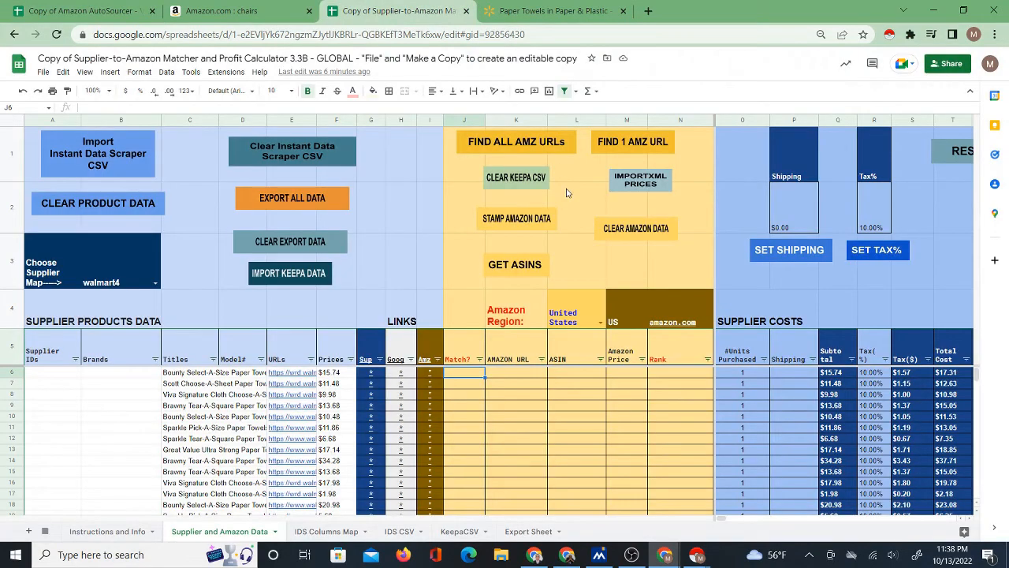
pyautogui.click(101, 8)
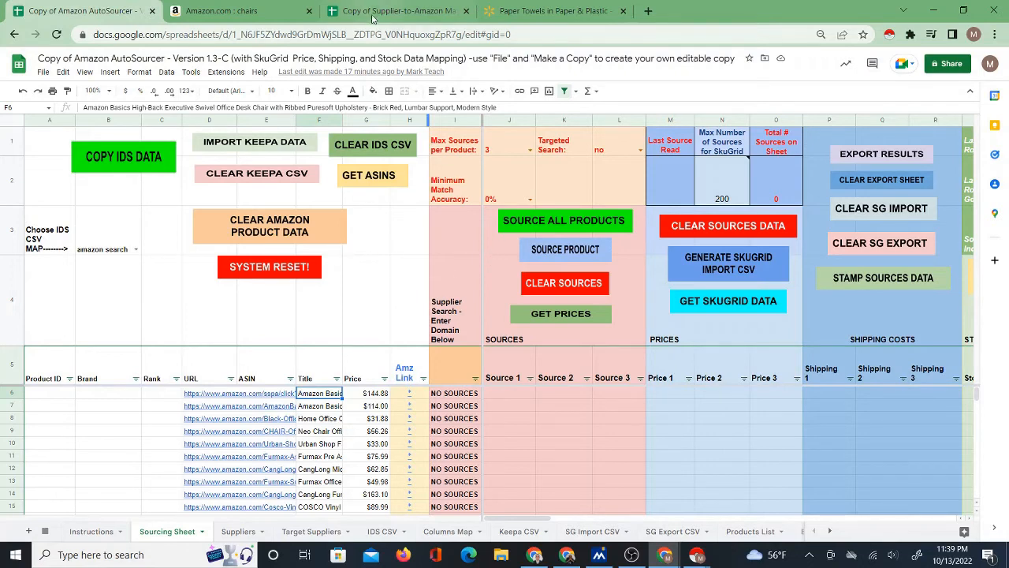
pyautogui.moveTo(377, 12)
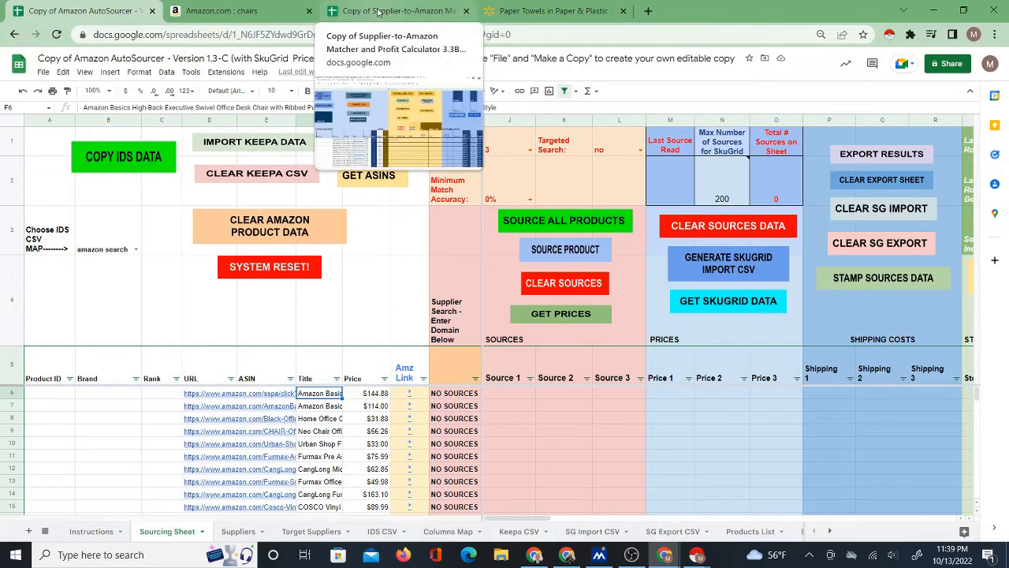
pyautogui.click(387, 8)
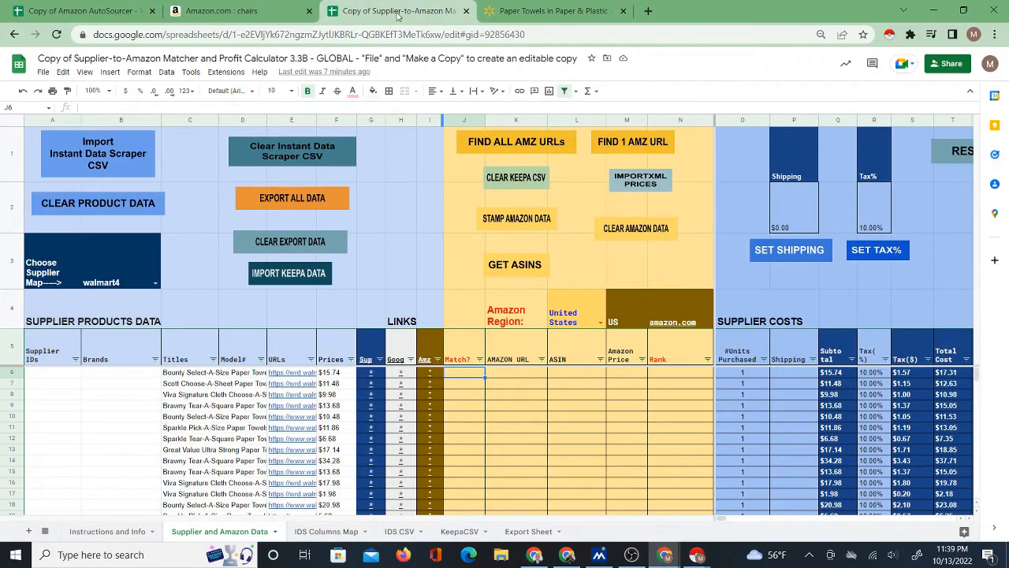
pyautogui.click(70, 8)
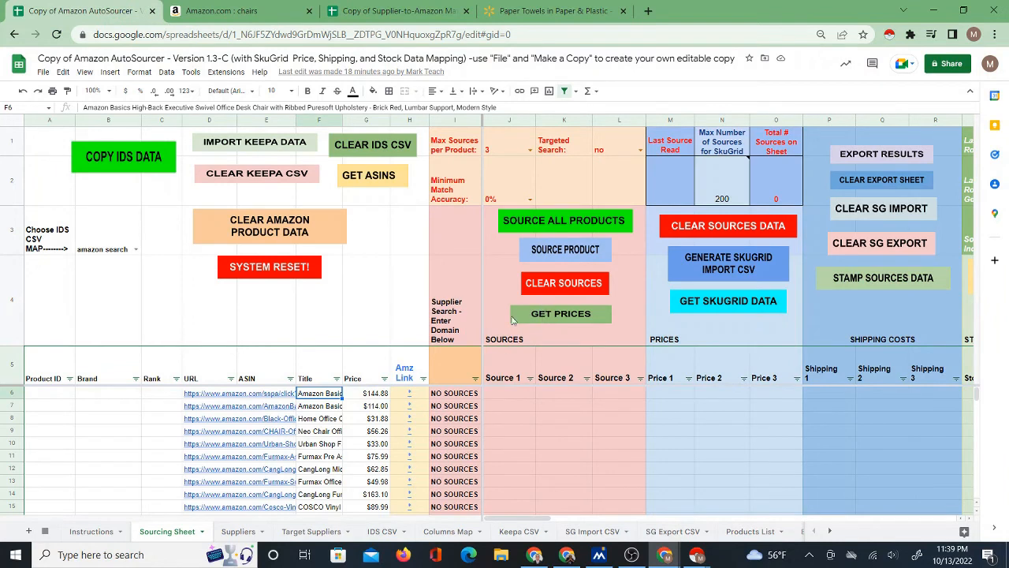
pyautogui.click(522, 397)
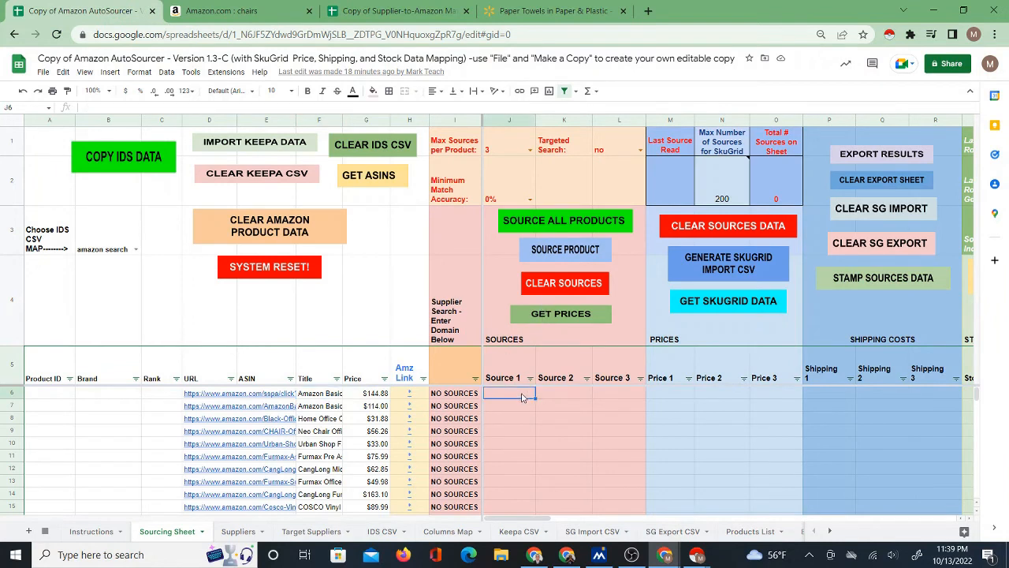